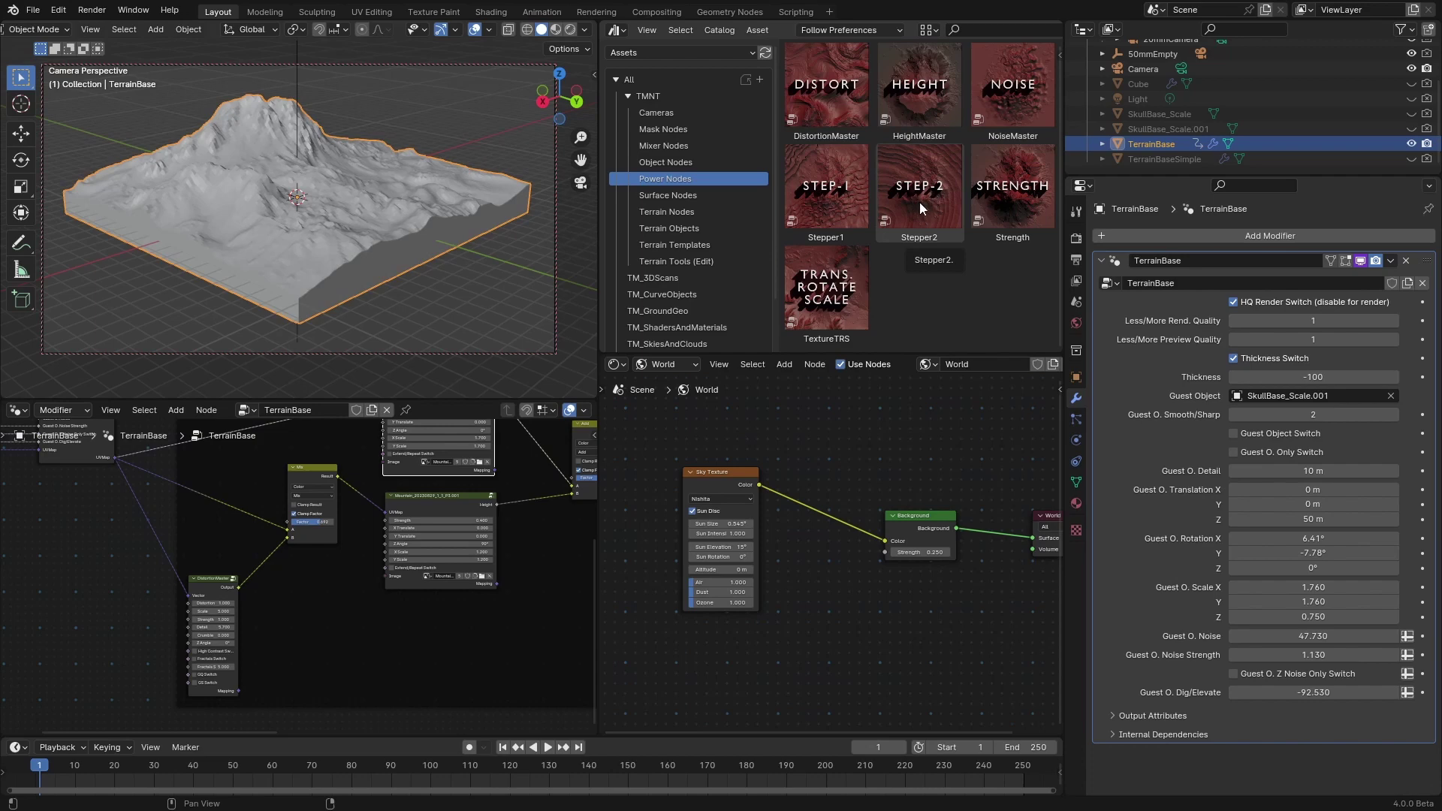
# Step: Add the Stepper2, TextureTRS, HeightMaster, DryWaves1 and Rocker assets as nodes side by side below the mountain nodes in the TerrainBase tree
pyautogui.moveTo(919, 197); pyautogui.dragTo(338, 646)
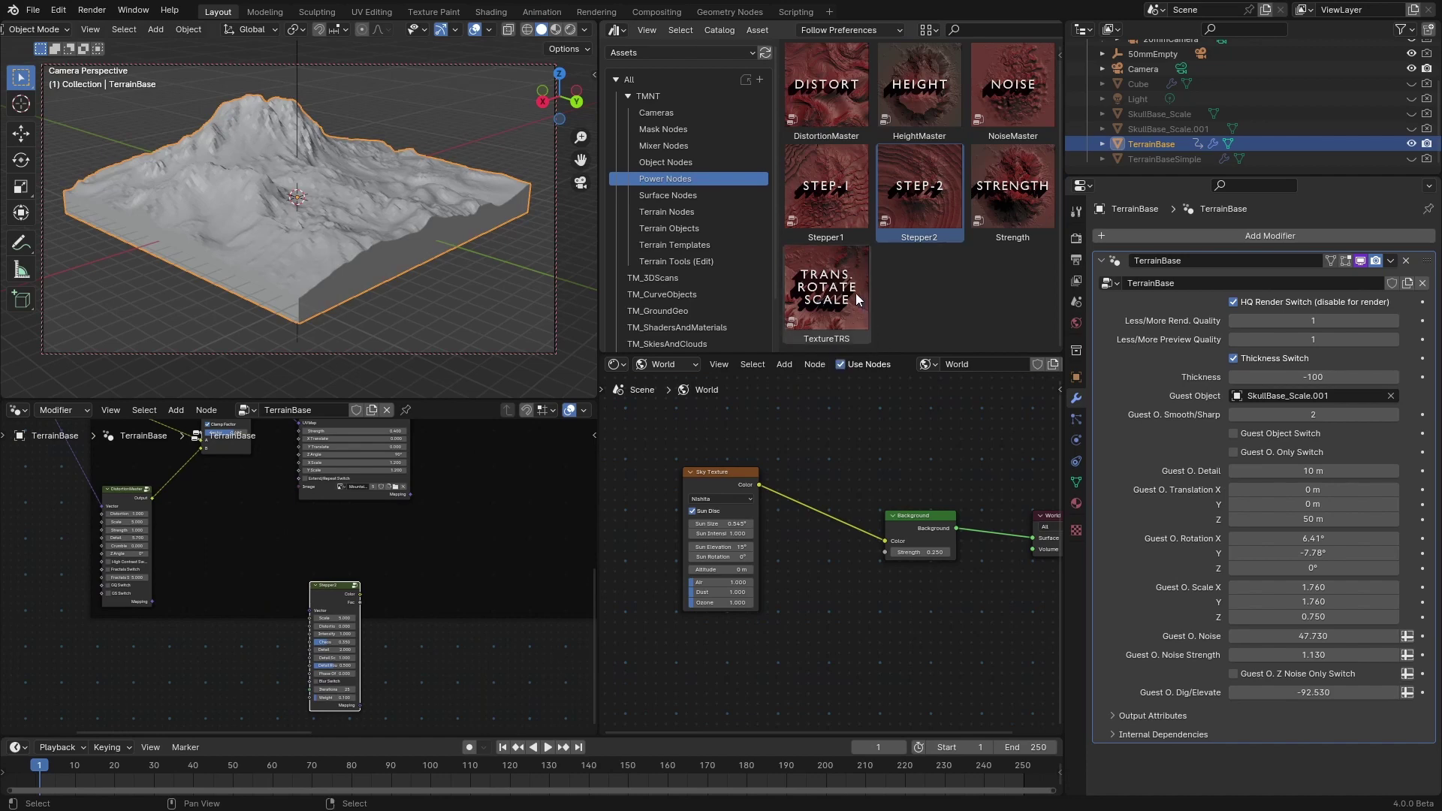
pyautogui.moveTo(845, 289); pyautogui.dragTo(421, 625)
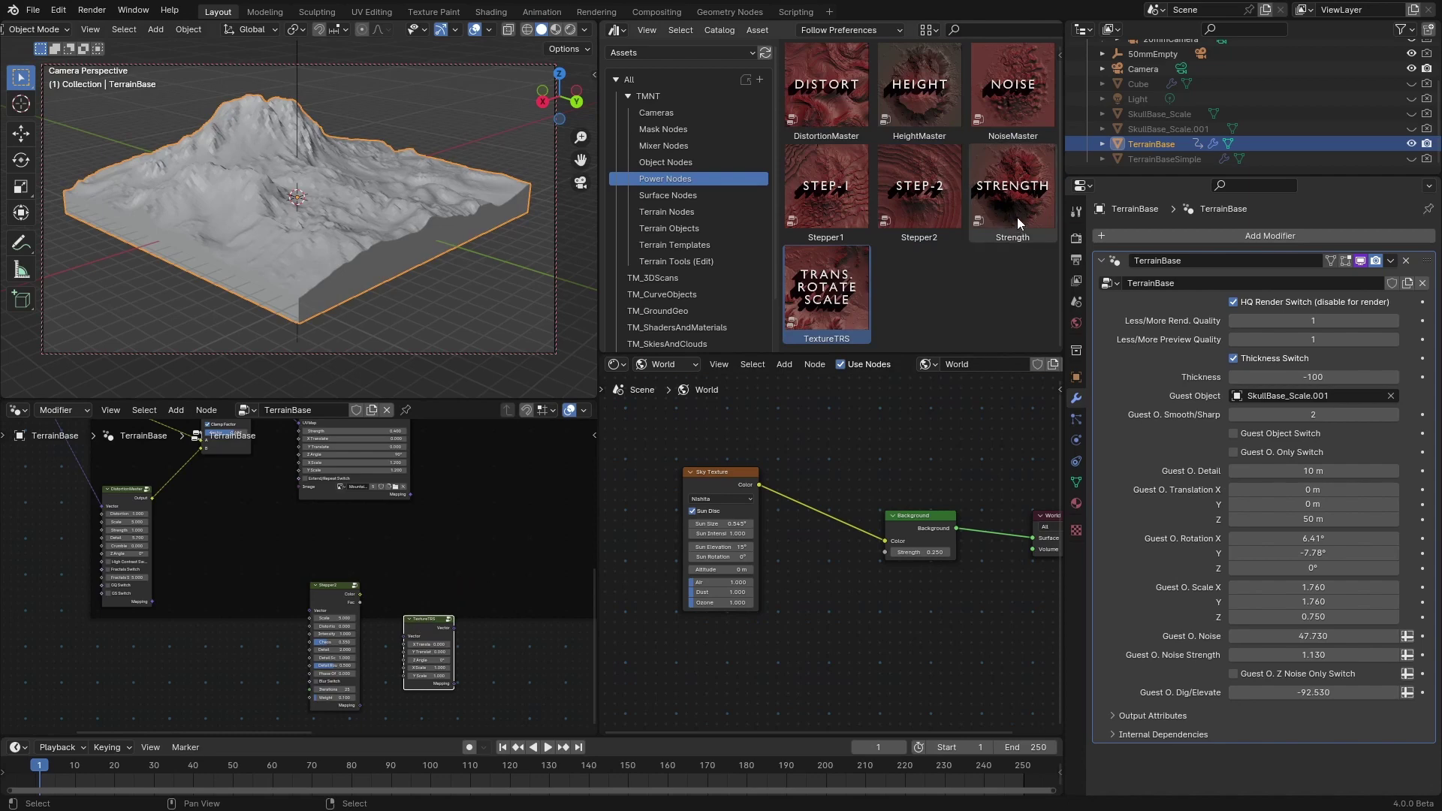
pyautogui.moveTo(439, 508); pyautogui.dragTo(297, 583, button='middle')
pyautogui.moveTo(492, 483); pyautogui.dragTo(468, 470)
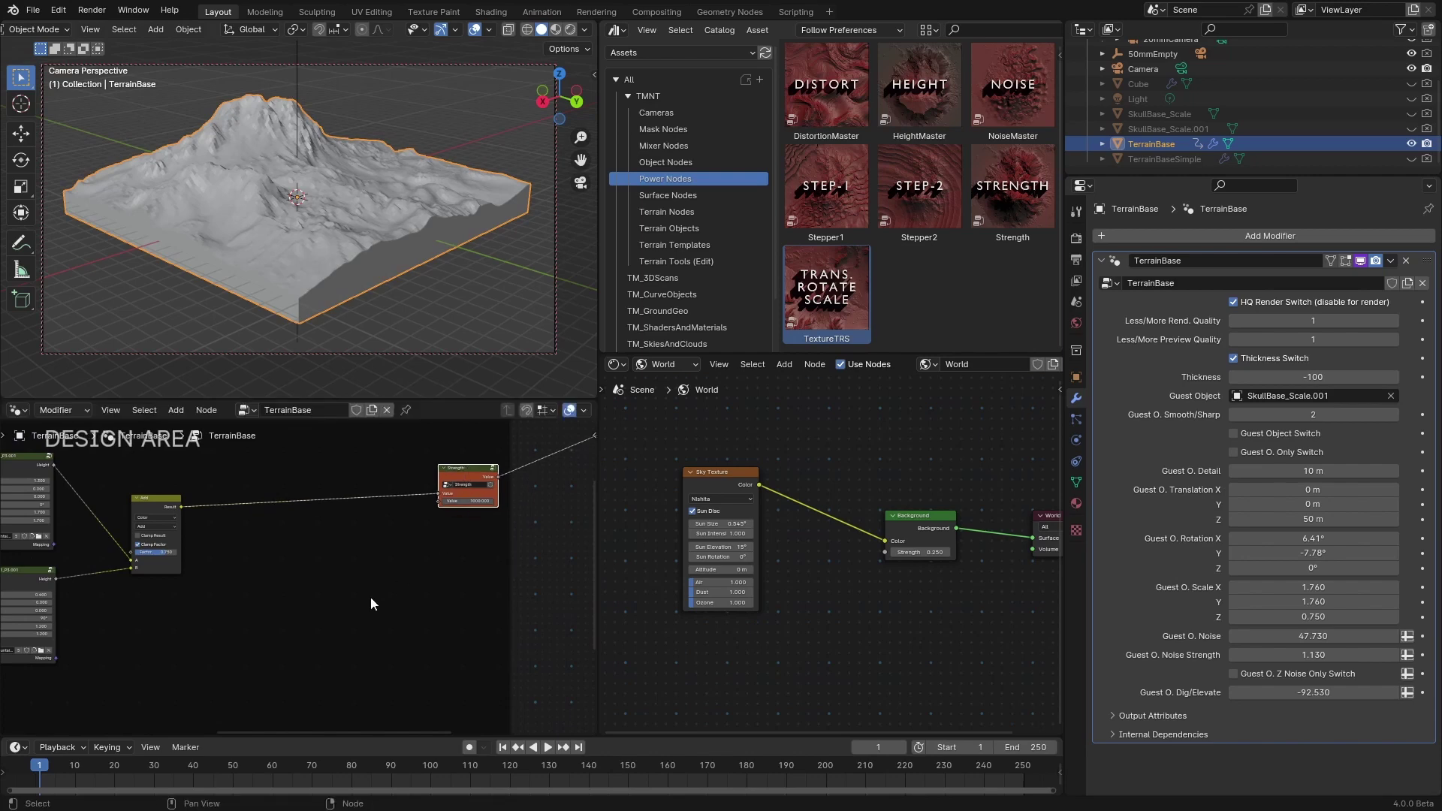
pyautogui.moveTo(358, 600); pyautogui.dragTo(497, 490, button='middle')
pyautogui.scroll(-1, 444, 563)
pyautogui.scroll(2, 392, 562)
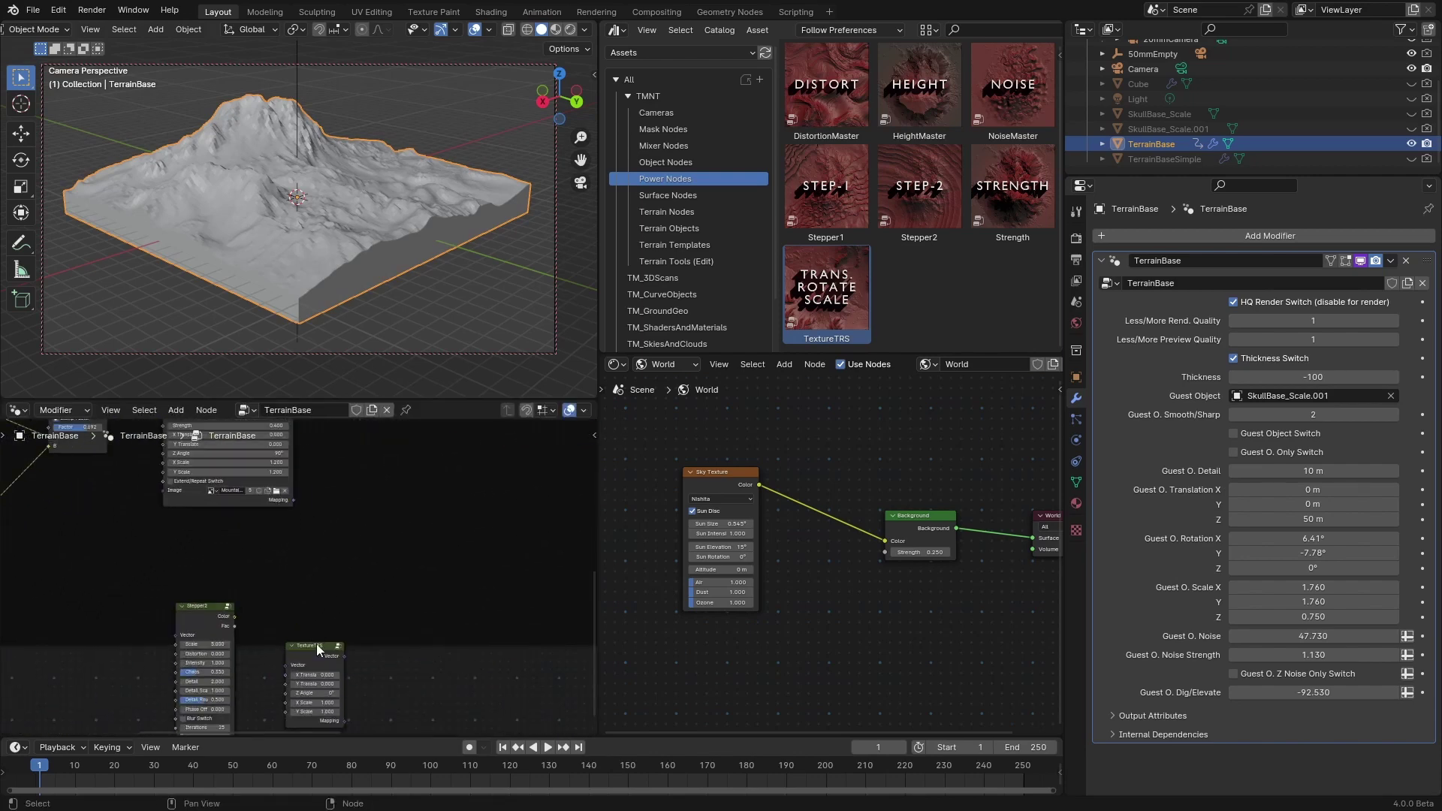
pyautogui.moveTo(317, 643); pyautogui.dragTo(279, 622)
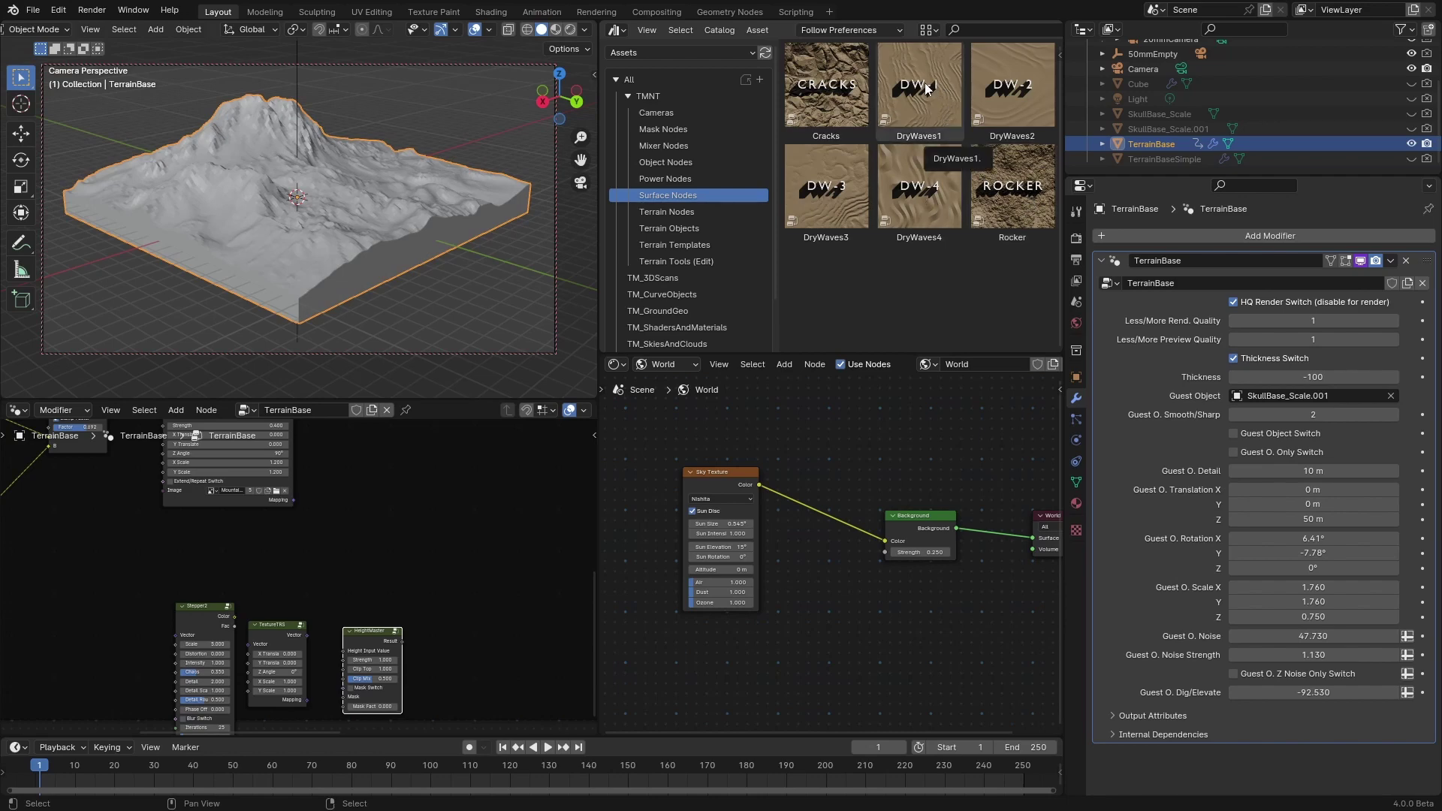
pyautogui.moveTo(945, 110); pyautogui.dragTo(488, 630)
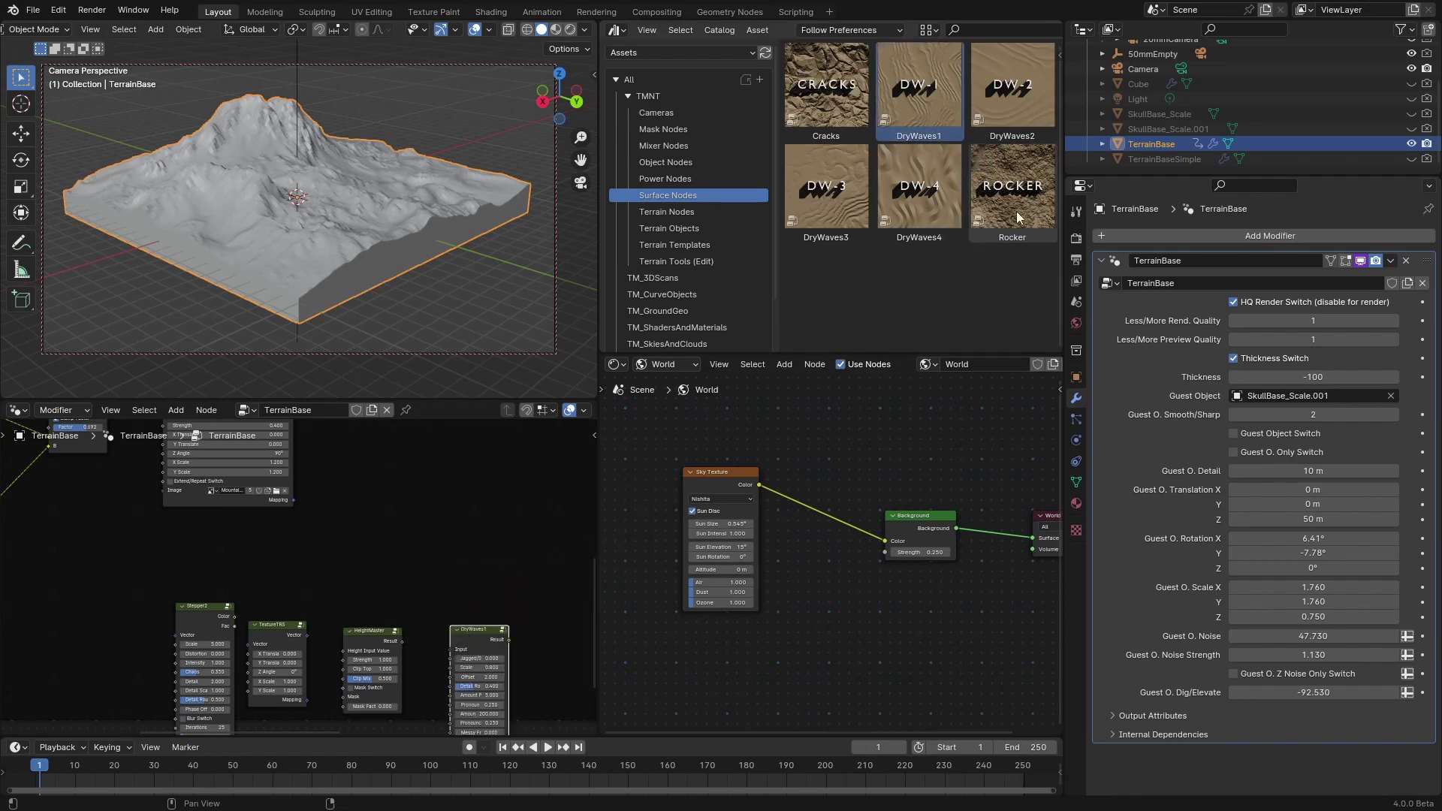
pyautogui.moveTo(1016, 211); pyautogui.dragTo(463, 601)
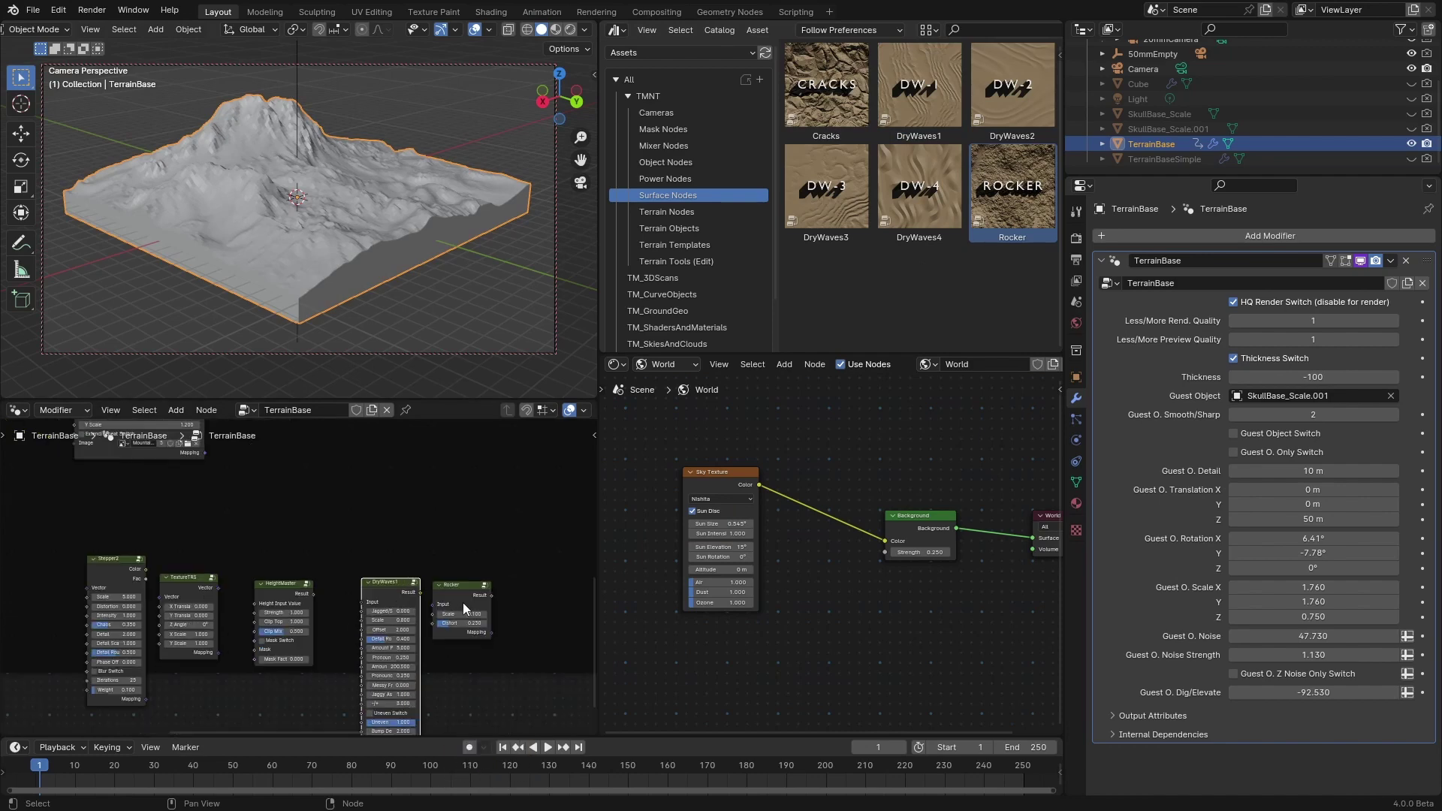
# Step: Join the TerrainBase node editor area across the neighbouring World node editor to widen it
pyautogui.rightClick(599, 556)
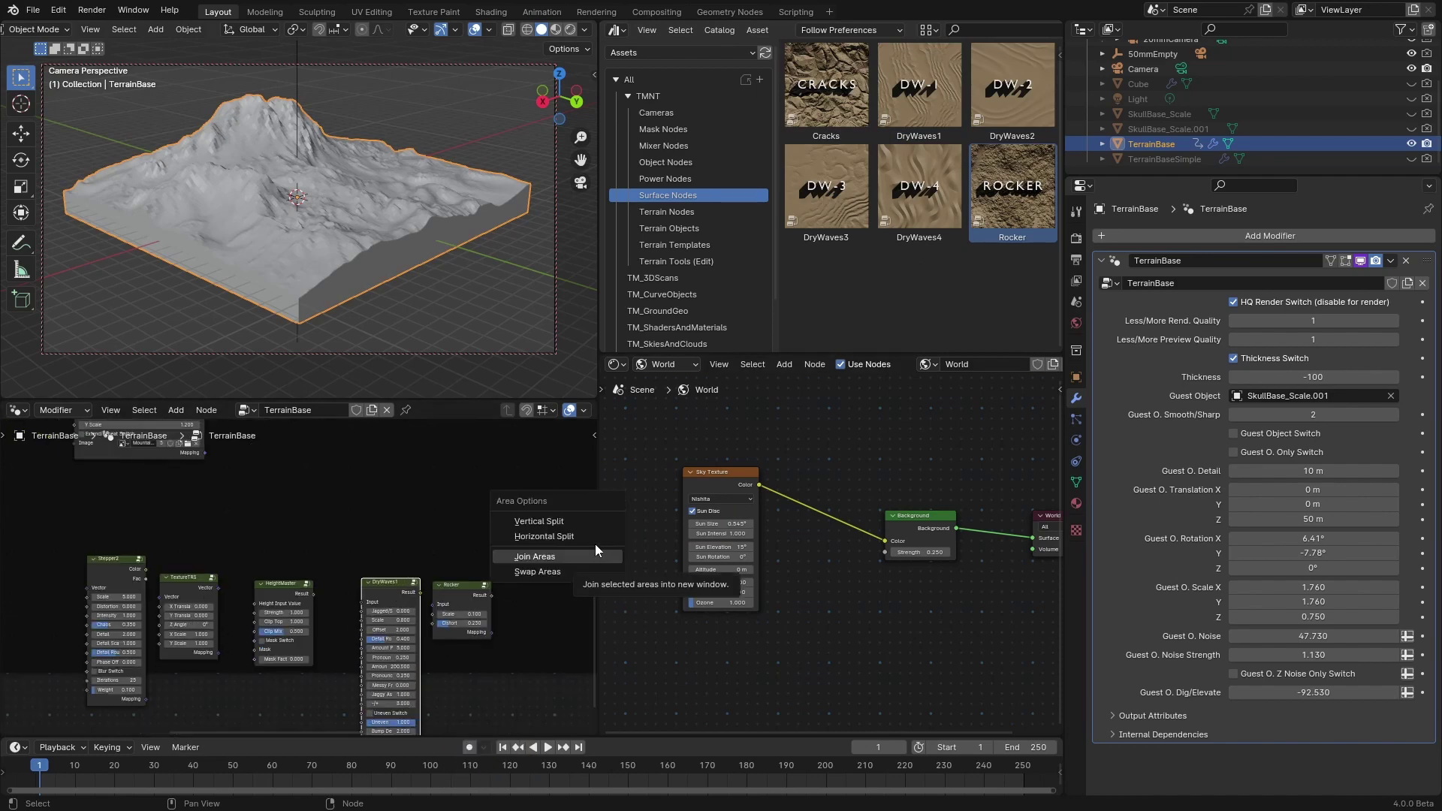
pyautogui.click(595, 544)
pyautogui.click(763, 575)
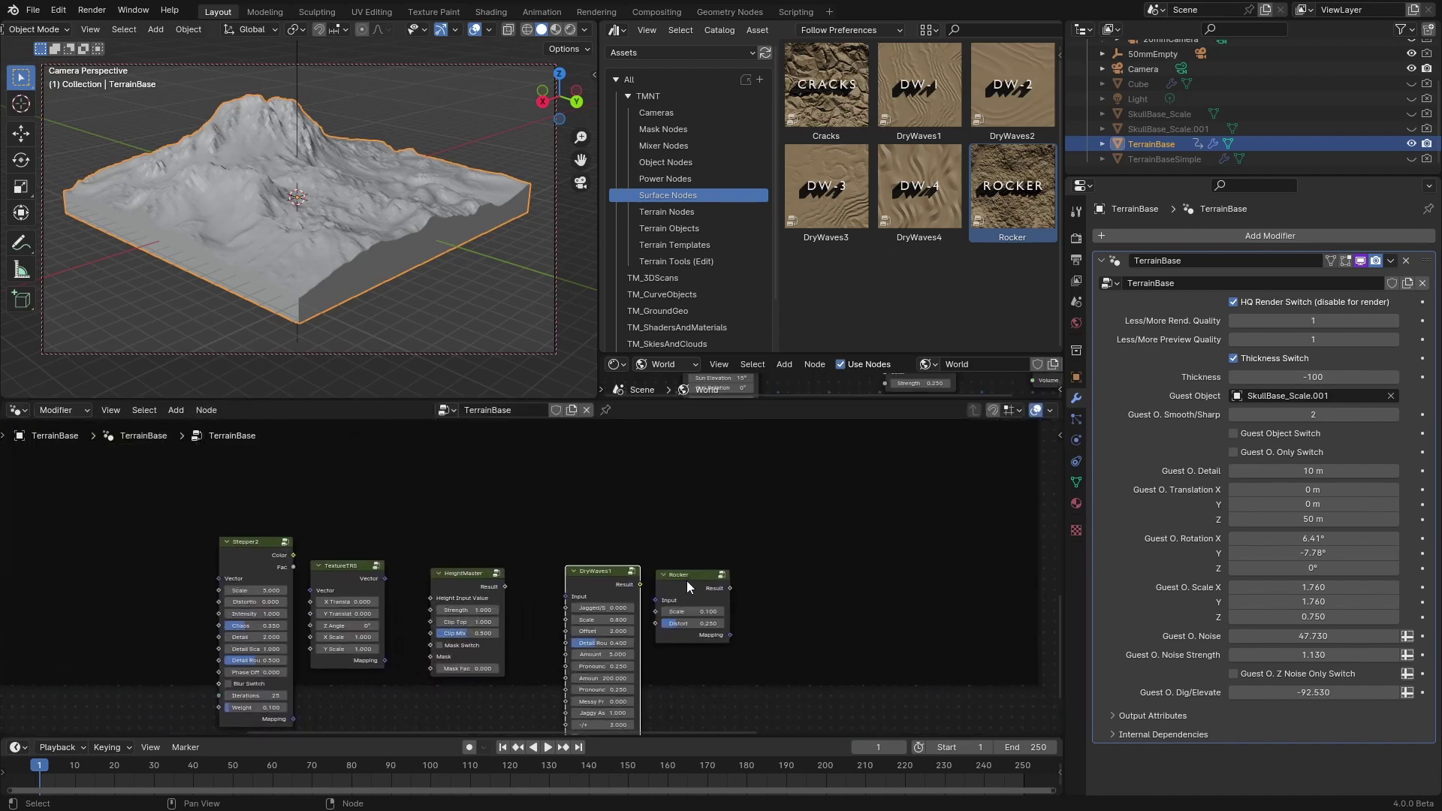
# Step: Give the Rocker node a custom tan color and apply the same color to the DryWaves1 node
pyautogui.press('n')
pyautogui.click(605, 581)
pyautogui.click(1054, 478)
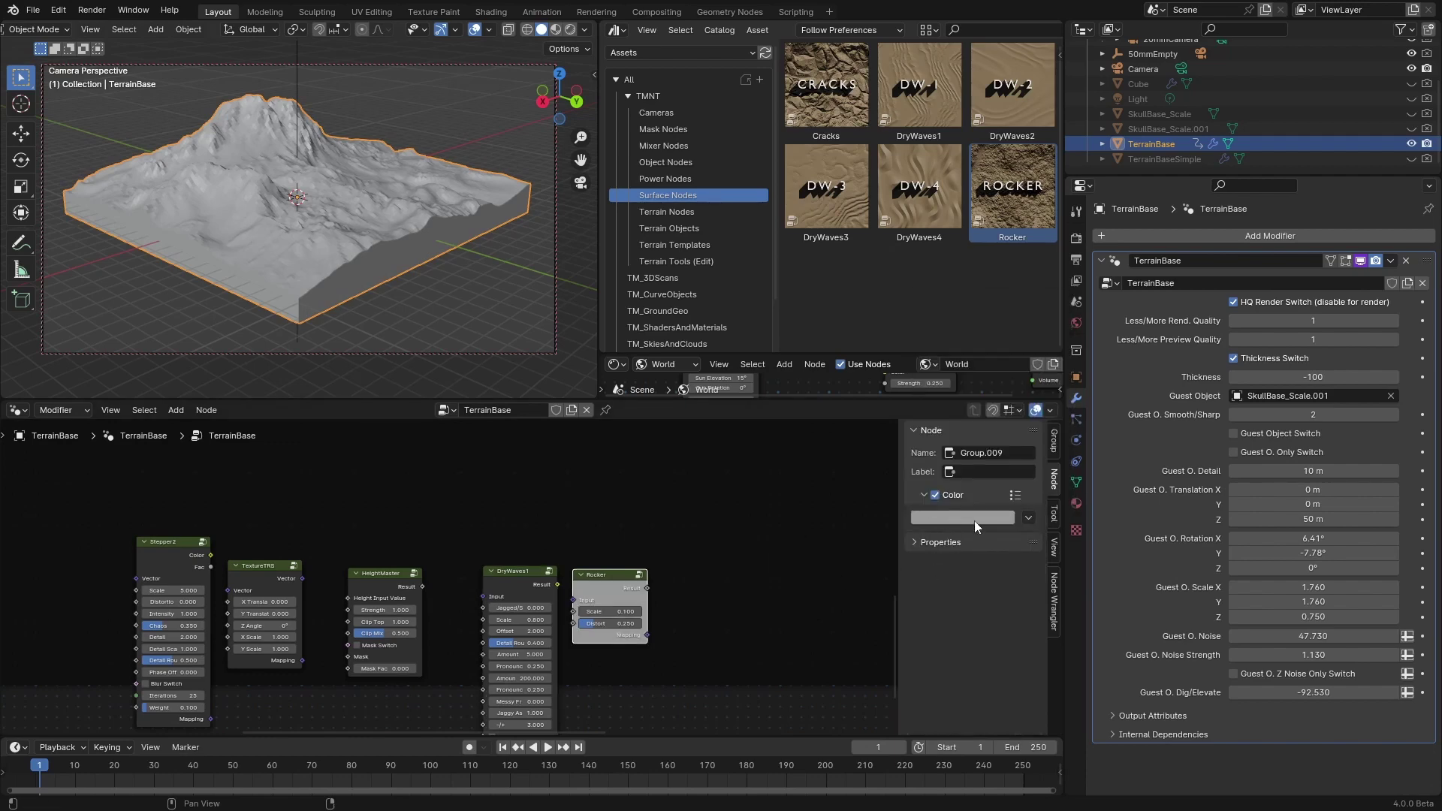
pyautogui.click(970, 518)
pyautogui.click(971, 375)
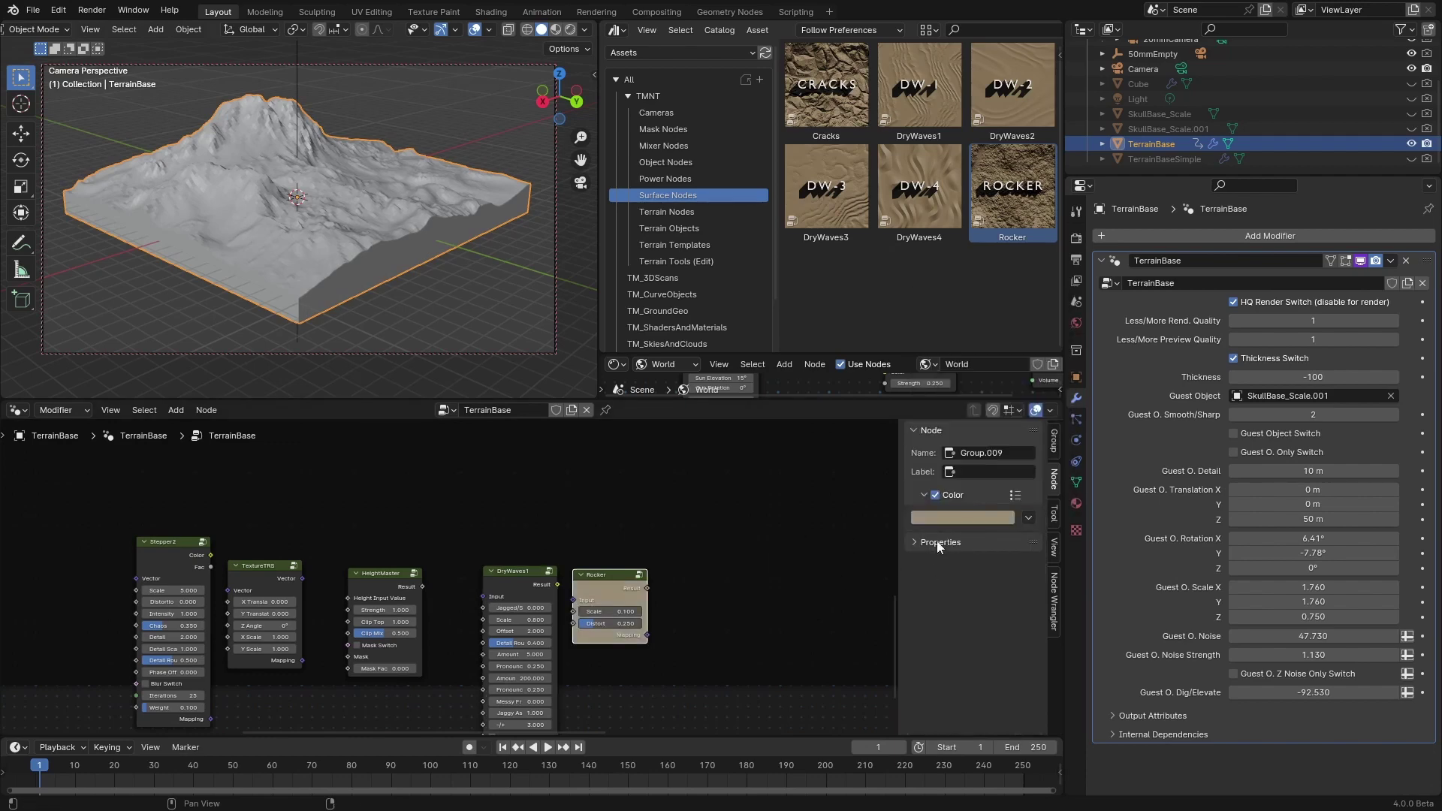
pyautogui.click(518, 573)
pyautogui.hotkey('ctrl', 'v')
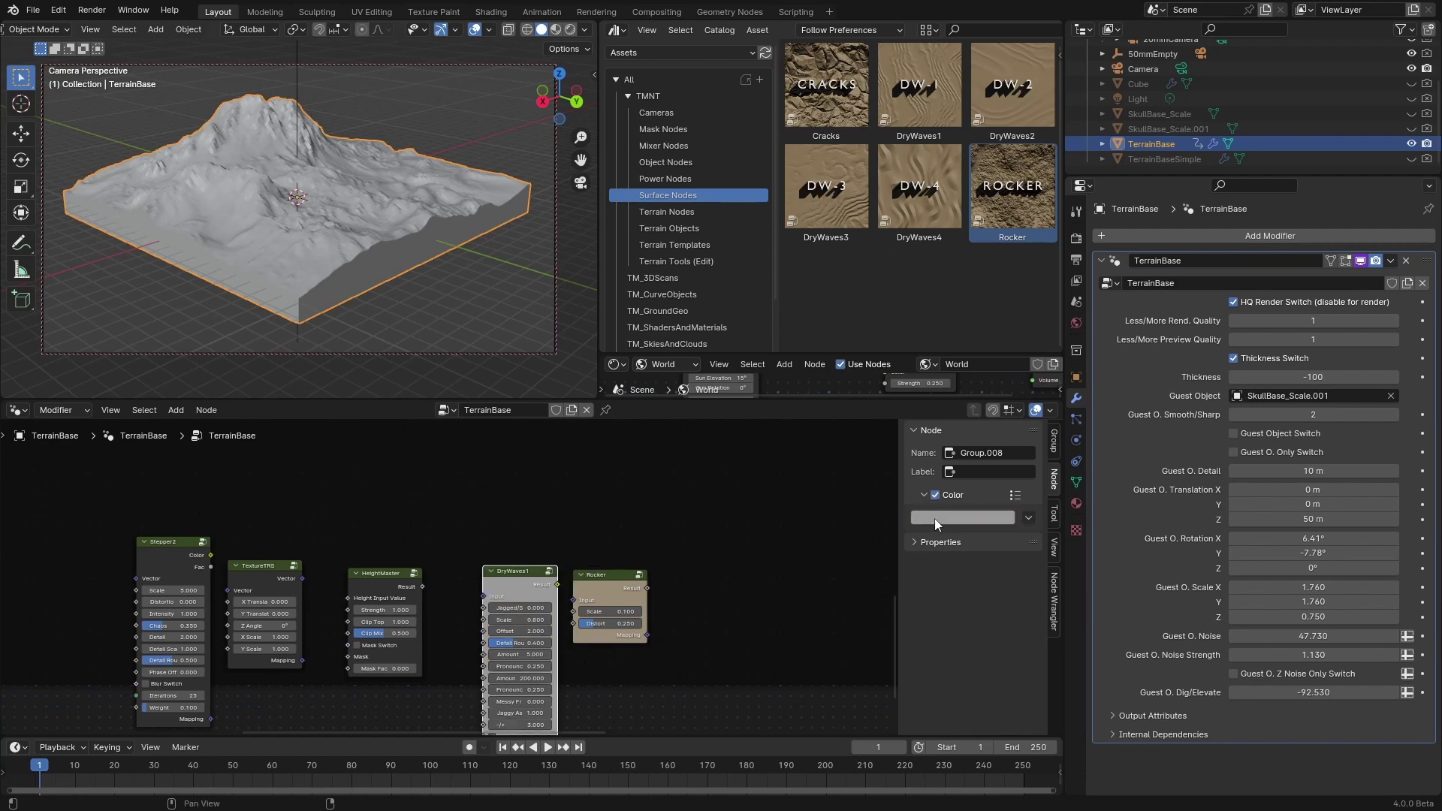
# Step: Give the HeightMaster node a custom red color and apply the same red to the TextureTRS and Stepper2 nodes
pyautogui.moveTo(599, 515); pyautogui.dragTo(644, 498, button='middle')
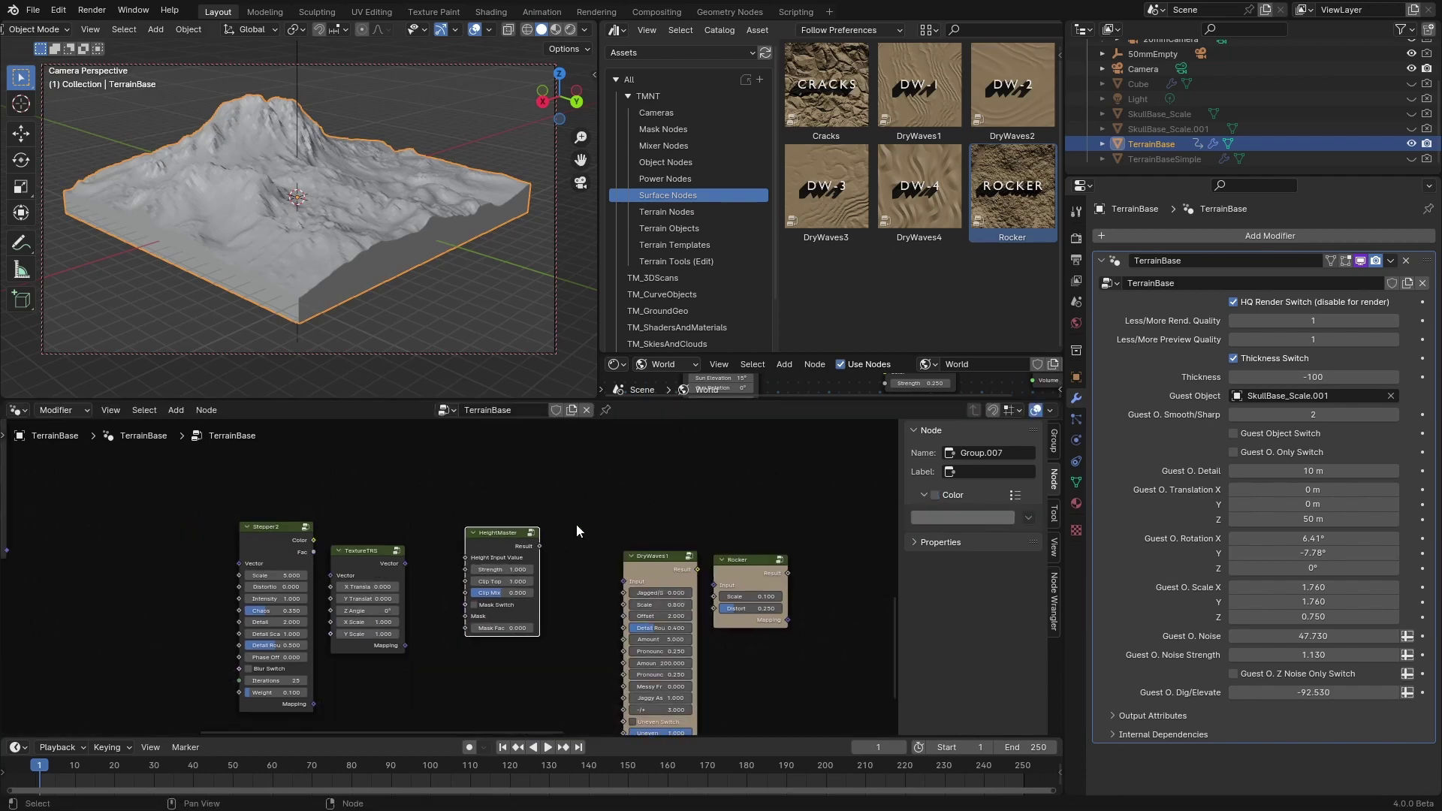
pyautogui.click(934, 495)
pyautogui.click(967, 518)
pyautogui.moveTo(990, 392); pyautogui.dragTo(983, 399)
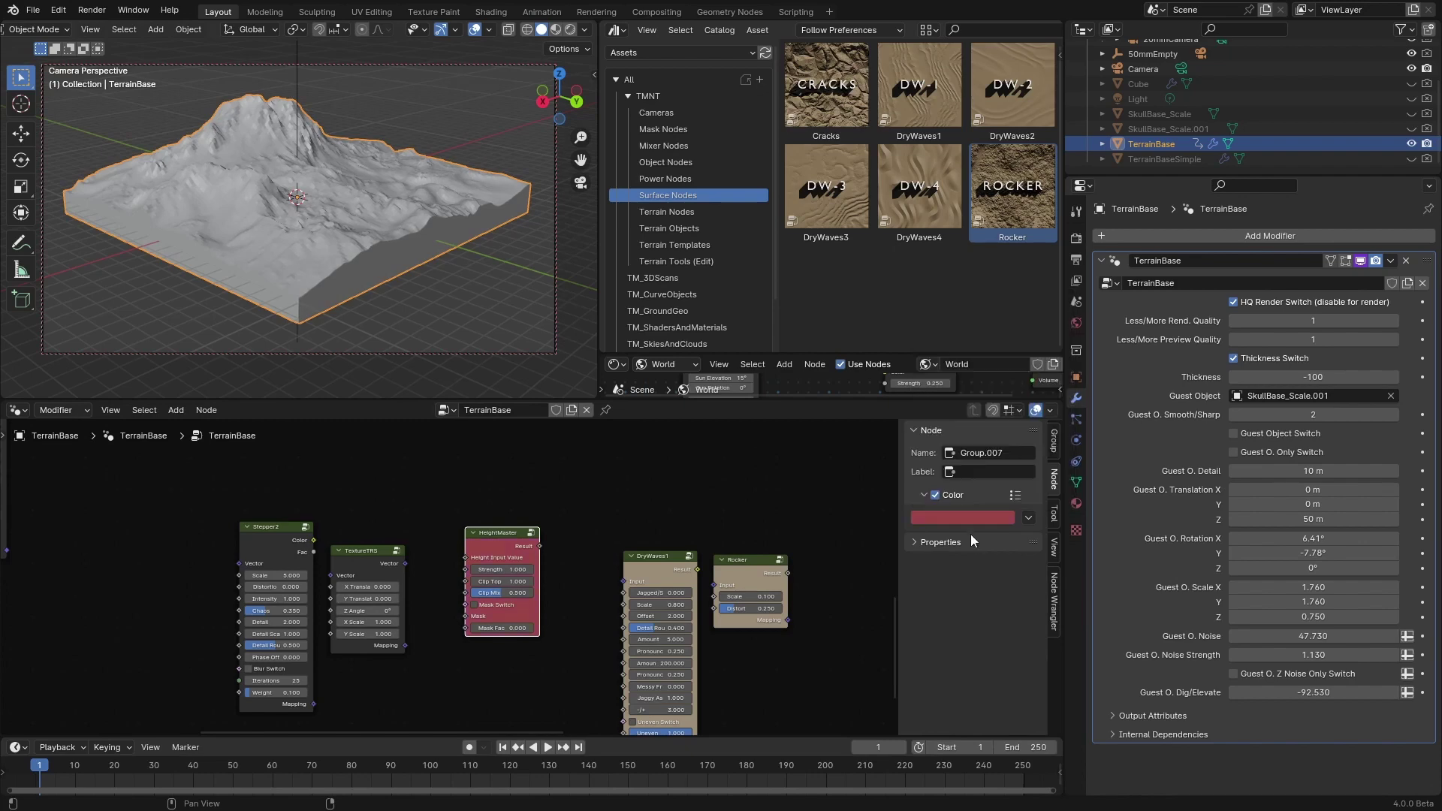
pyautogui.hotkey('ctrl', 'c')
pyautogui.click(359, 556)
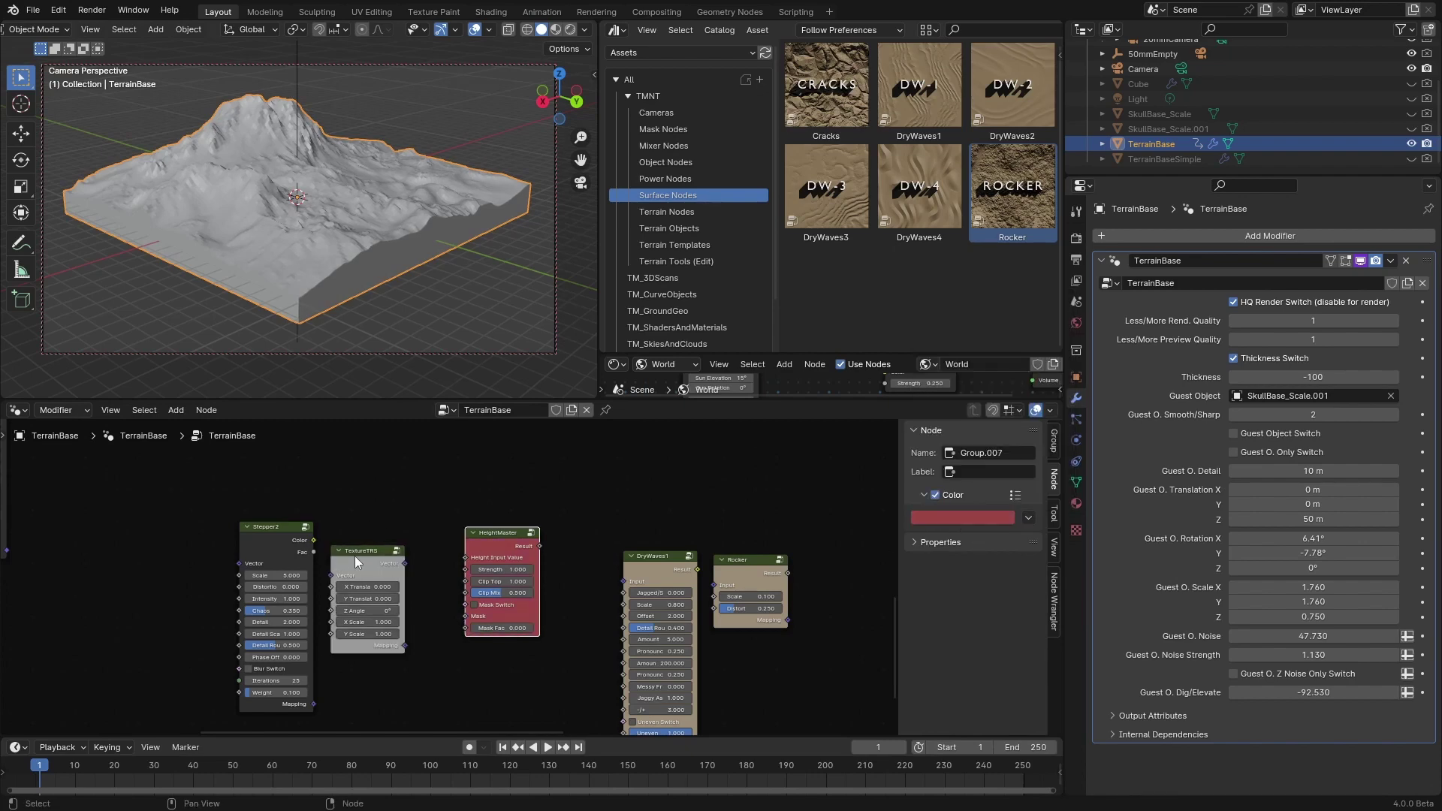
pyautogui.click(355, 556)
pyautogui.hotkey('ctrl', 'v')
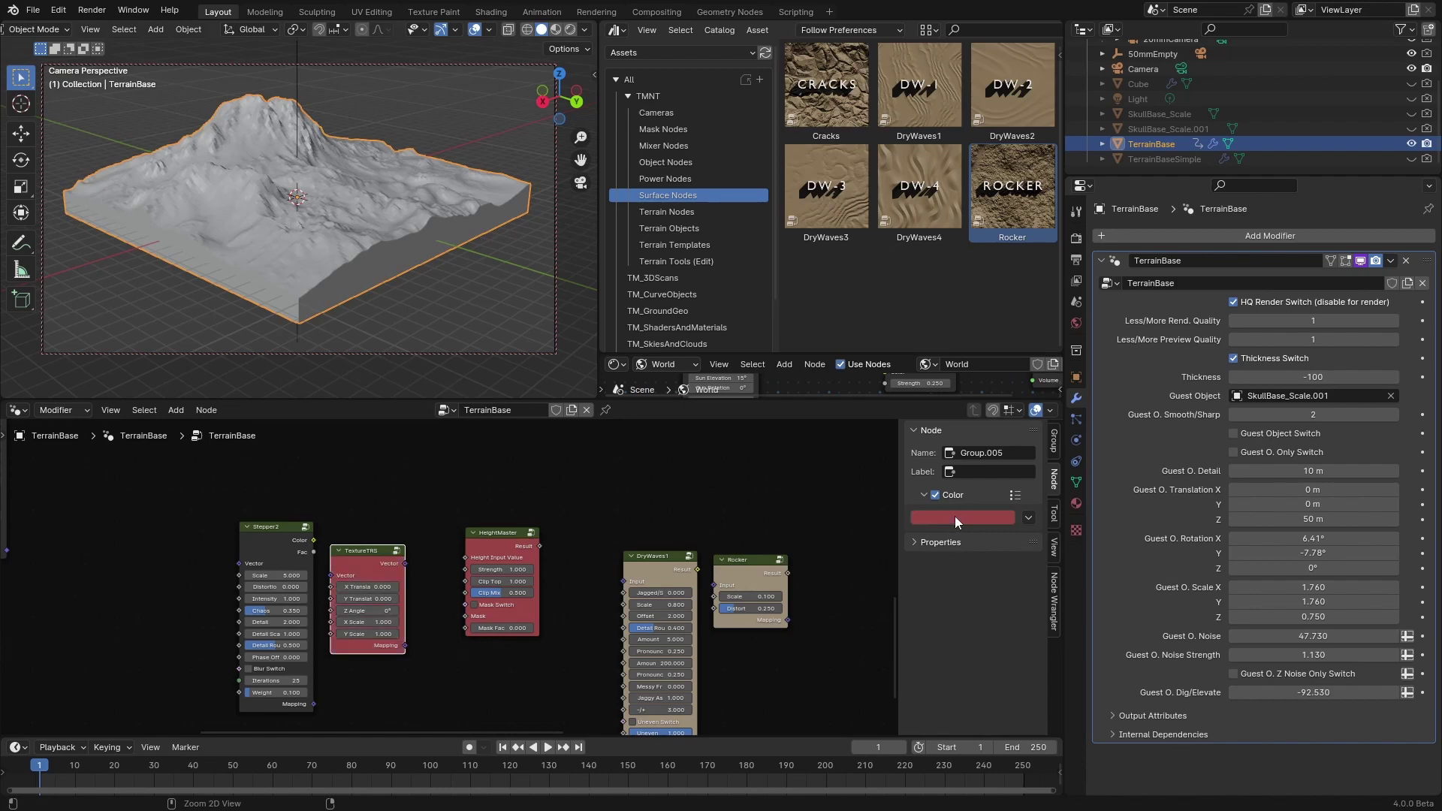
pyautogui.click(281, 553)
pyautogui.click(952, 495)
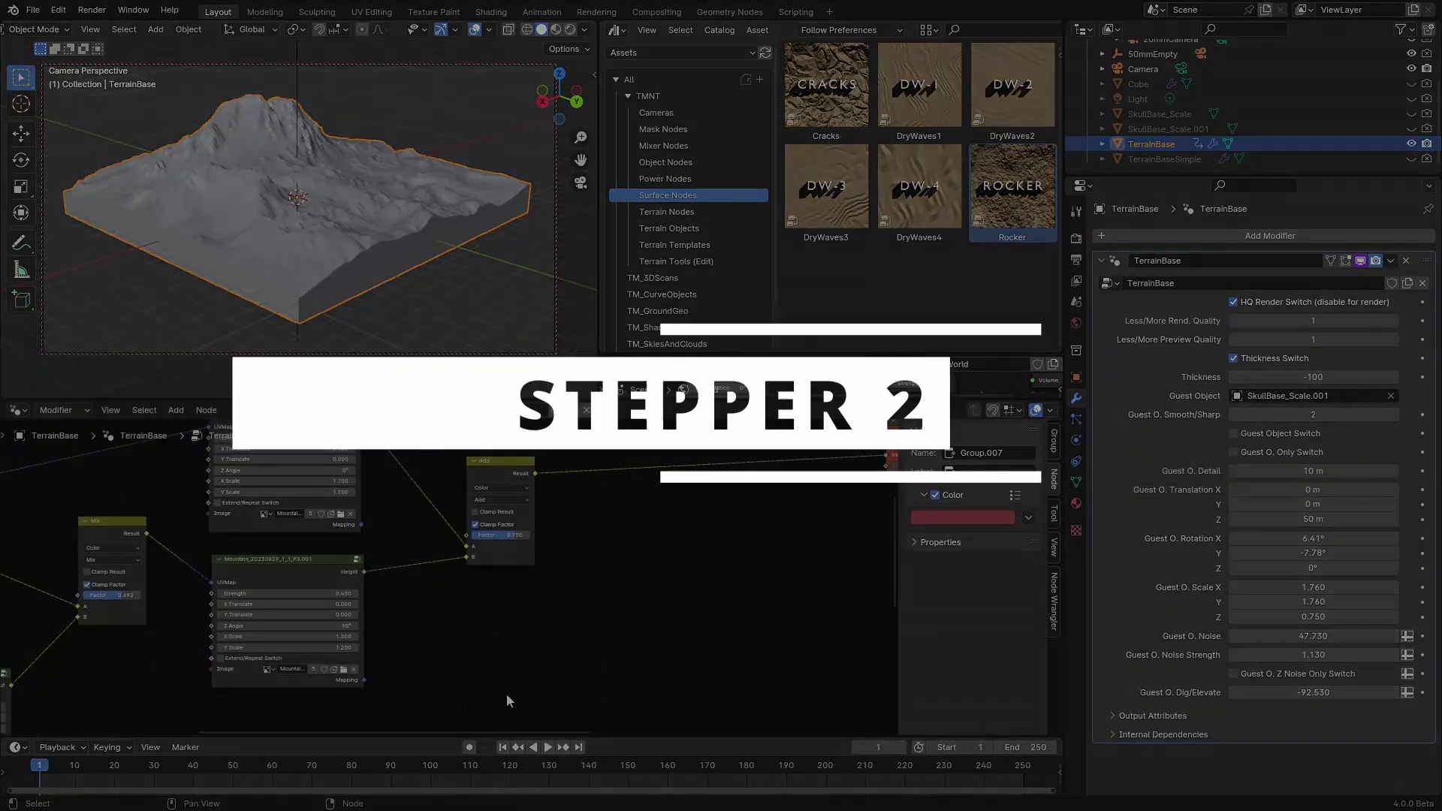
# Step: Apply the same custom red color to the DistortionMaster node
pyautogui.moveTo(507, 694); pyautogui.dragTo(630, 626, button='middle')
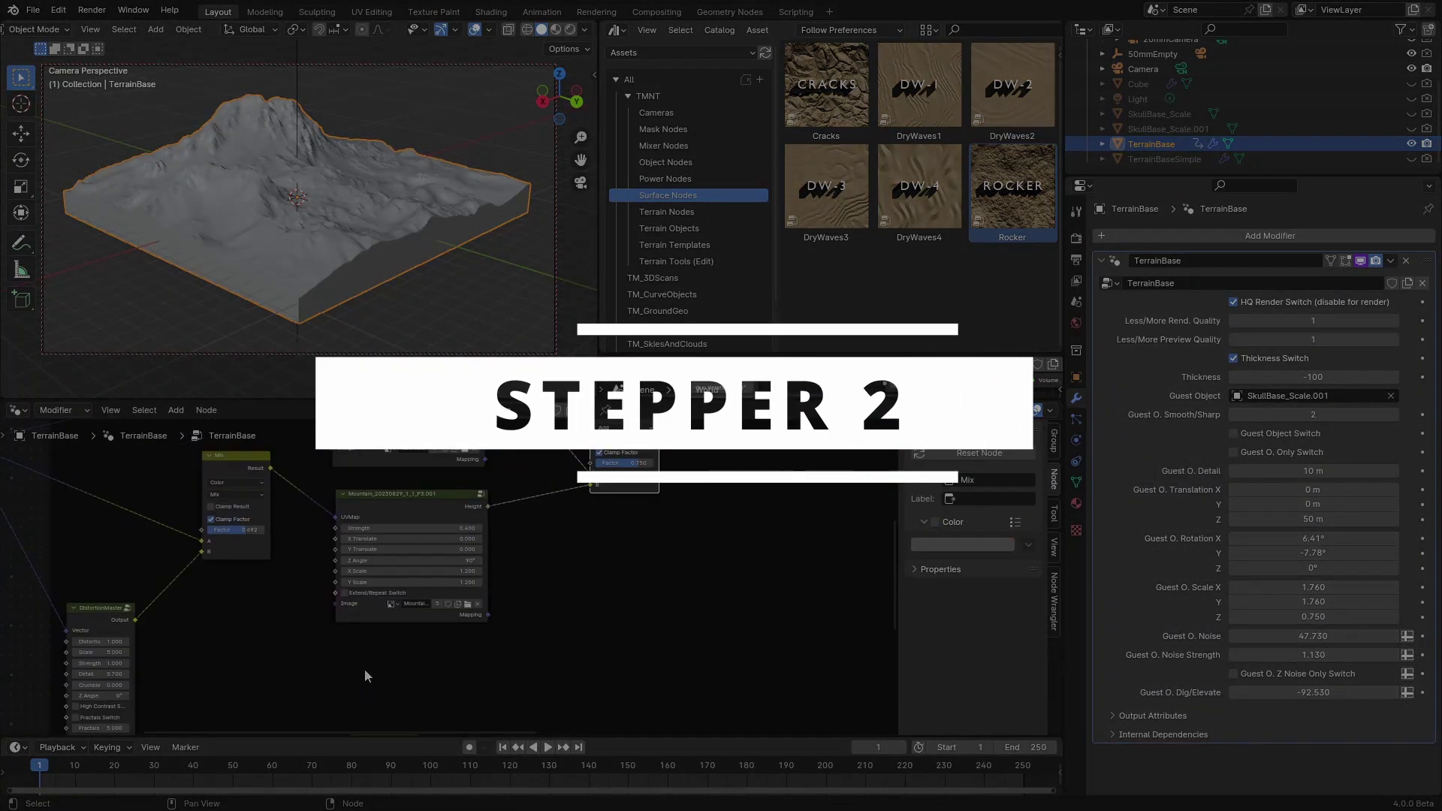
pyautogui.scroll(-1, 363, 669)
pyautogui.moveTo(364, 669); pyautogui.dragTo(468, 585, button='middle')
pyautogui.click(204, 534)
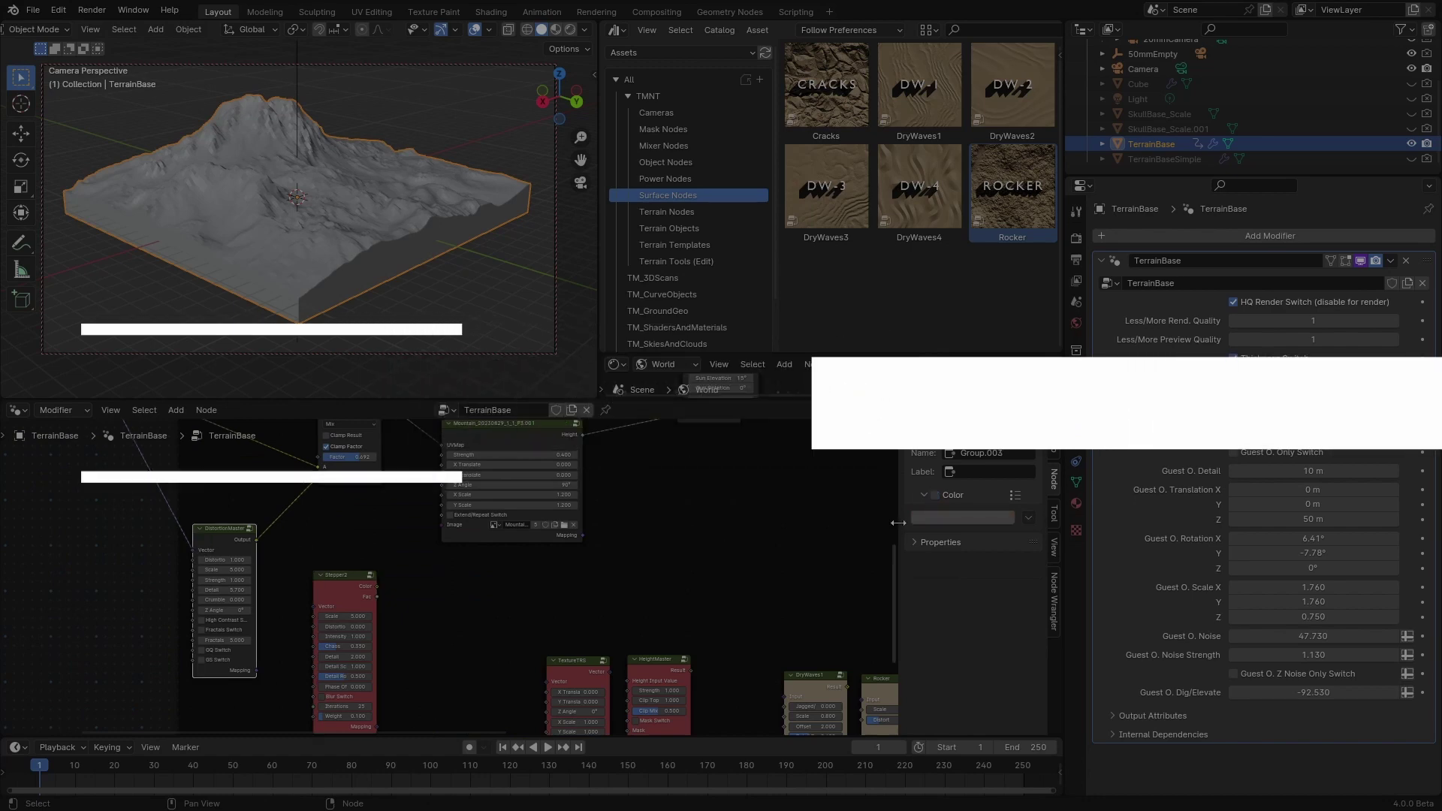
pyautogui.click(935, 496)
pyautogui.hotkey('ctrl', 'v')
# Step: Put Stepper2 in DistortionMaster's place by wiring its Vector input and linking its Color output to the Mix node's B input
pyautogui.moveTo(345, 541); pyautogui.dragTo(350, 567, button='middle')
pyautogui.moveTo(199, 577); pyautogui.dragTo(324, 493)
pyautogui.moveTo(347, 556); pyautogui.dragTo(329, 167)
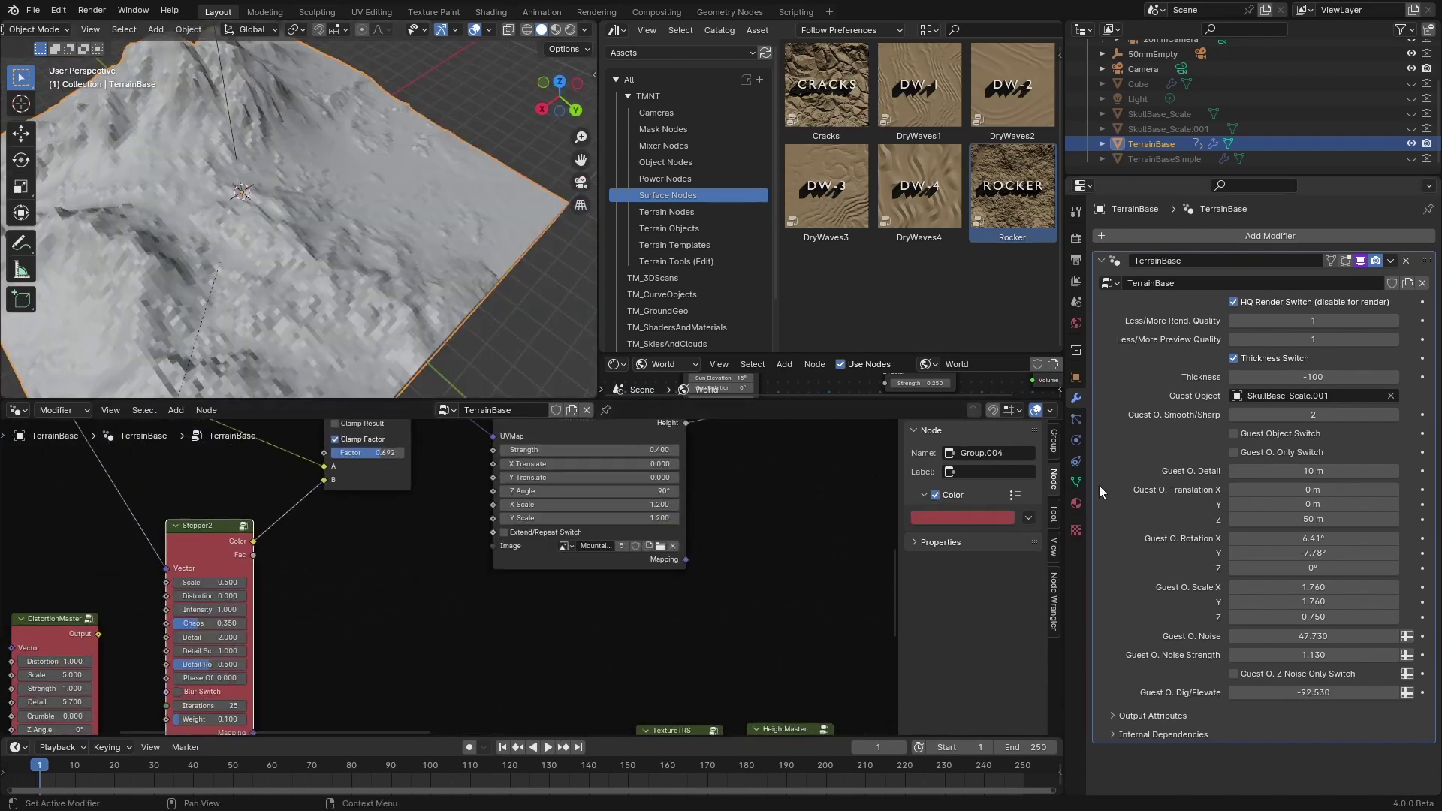
# Step: Set the terrain's preview quality to 2 and Stepper2's Scale to 0.390 and Intensity to -1.900
pyautogui.click(1393, 340)
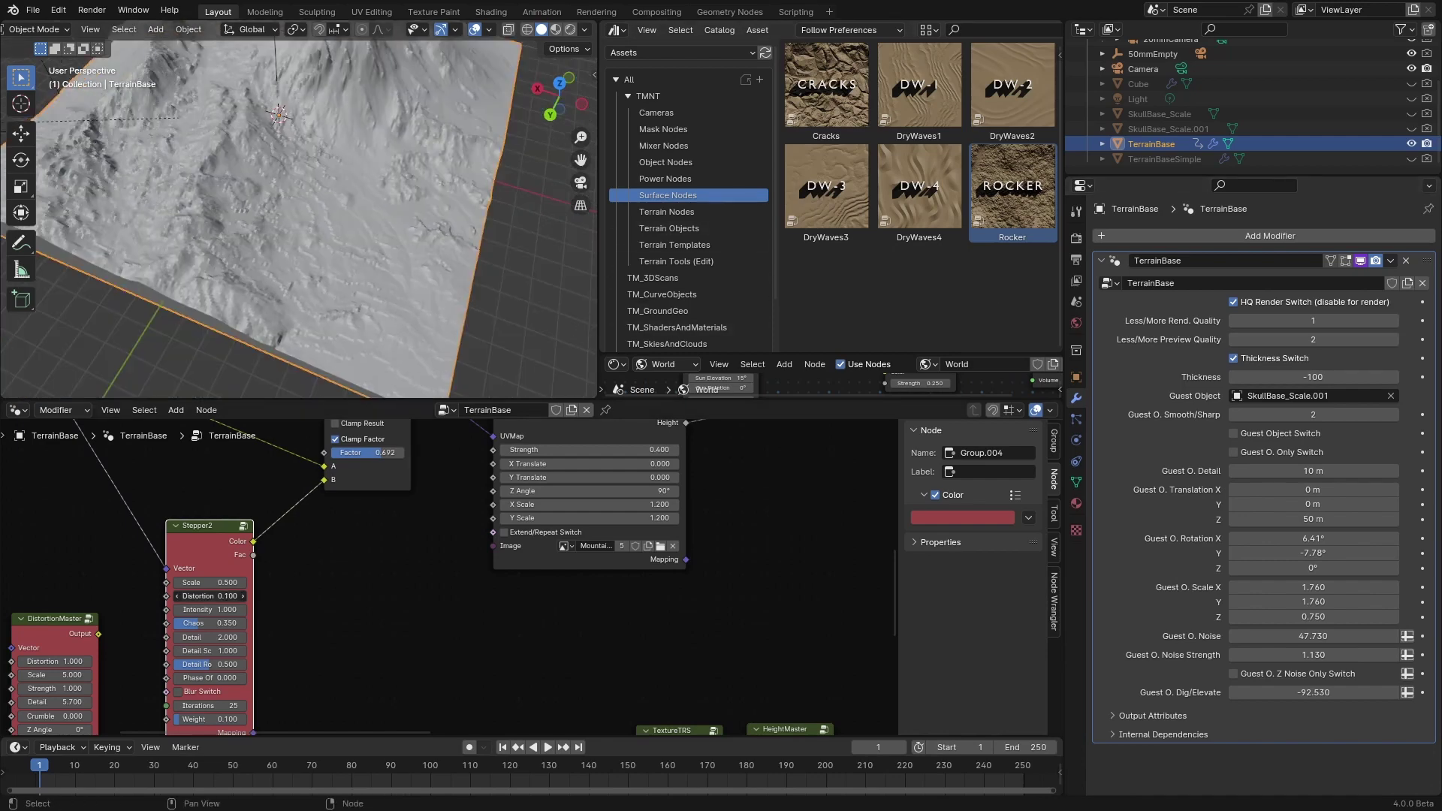
pyautogui.keyDown('shift'); pyautogui.moveTo(218, 582); pyautogui.dragTo(188, 582); pyautogui.keyUp('shift')
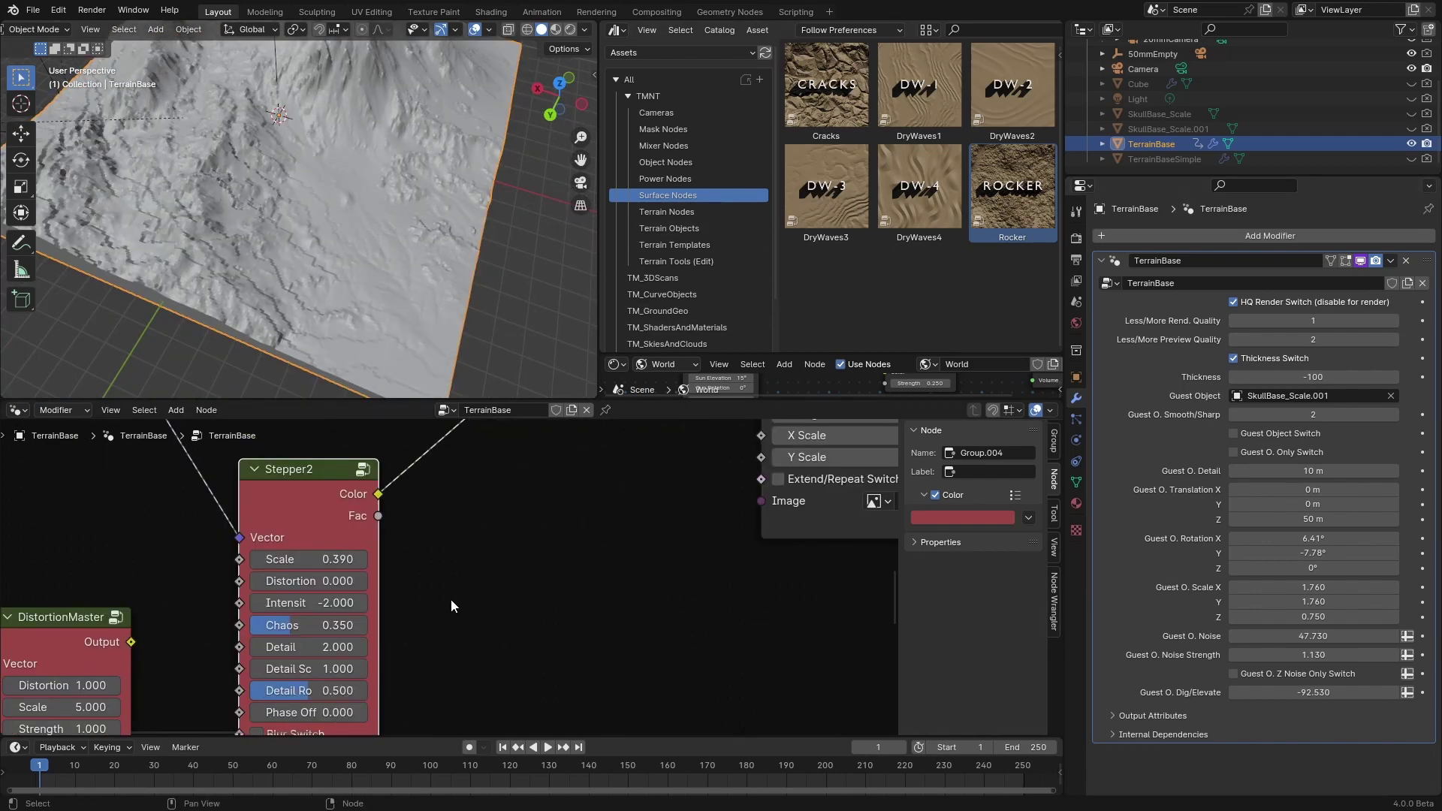
pyautogui.scroll(3, 451, 603)
pyautogui.click(288, 617)
pyautogui.click(289, 617)
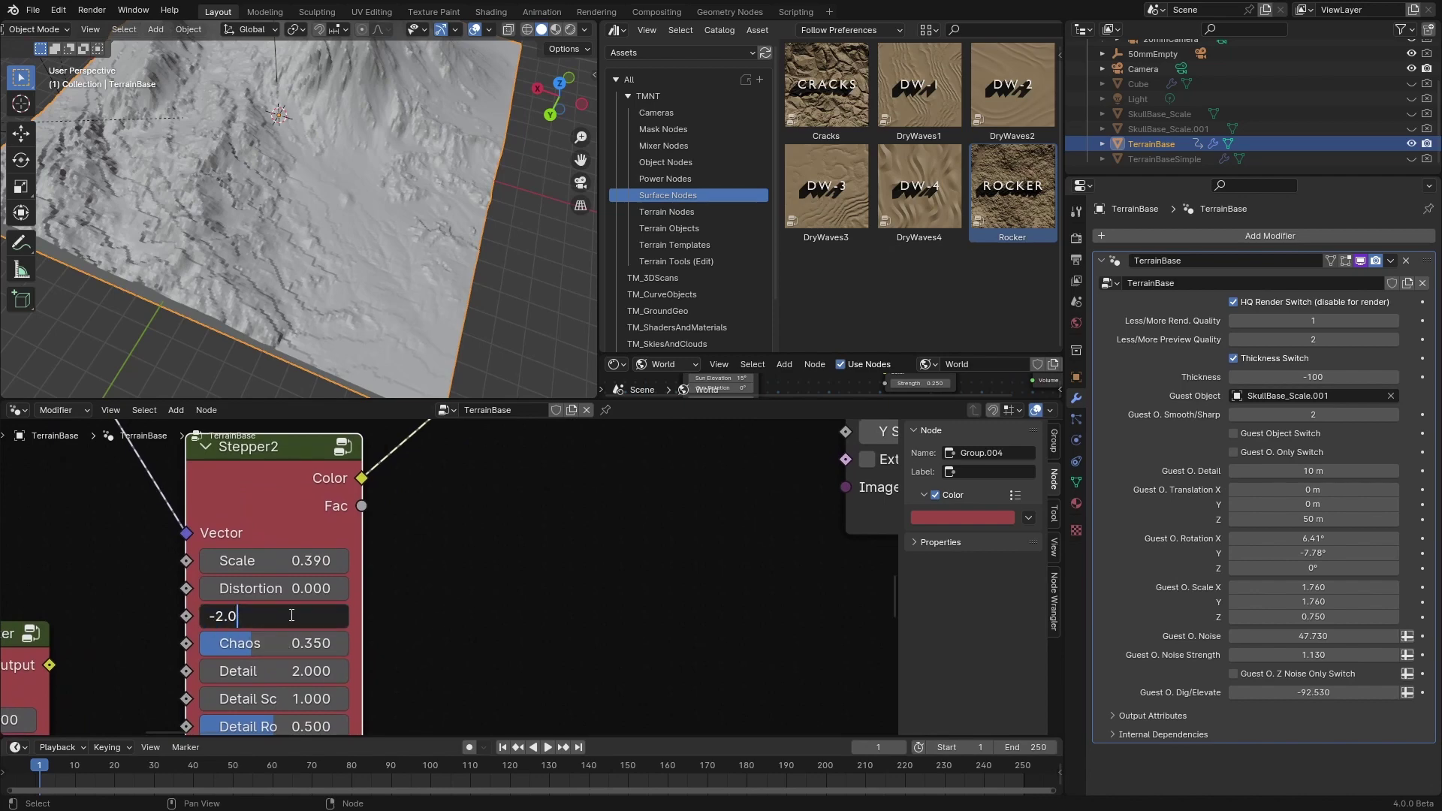
pyautogui.click(109, 376)
# Step: Set Stepper2's Chaos to 0.342, Detail to 1.900 and Phase Offset to 1.700, and return to the camera view
pyautogui.moveTo(108, 376); pyautogui.dragTo(246, 374, button='middle')
pyautogui.moveTo(246, 374); pyautogui.dragTo(301, 338, button='middle')
pyautogui.moveTo(252, 644); pyautogui.dragTo(289, 672)
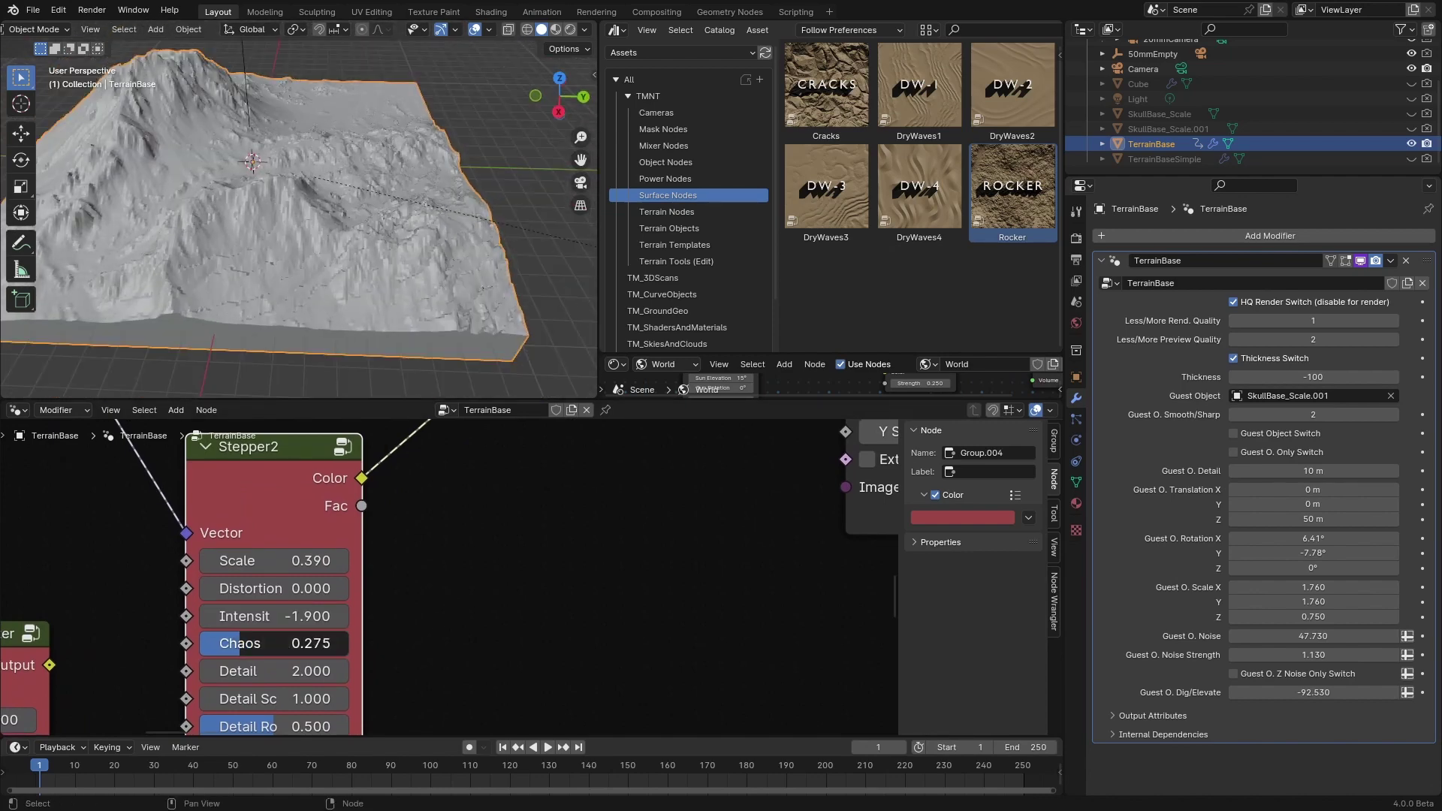
pyautogui.press('KP_0')
pyautogui.moveTo(356, 674); pyautogui.dragTo(373, 562, button='middle')
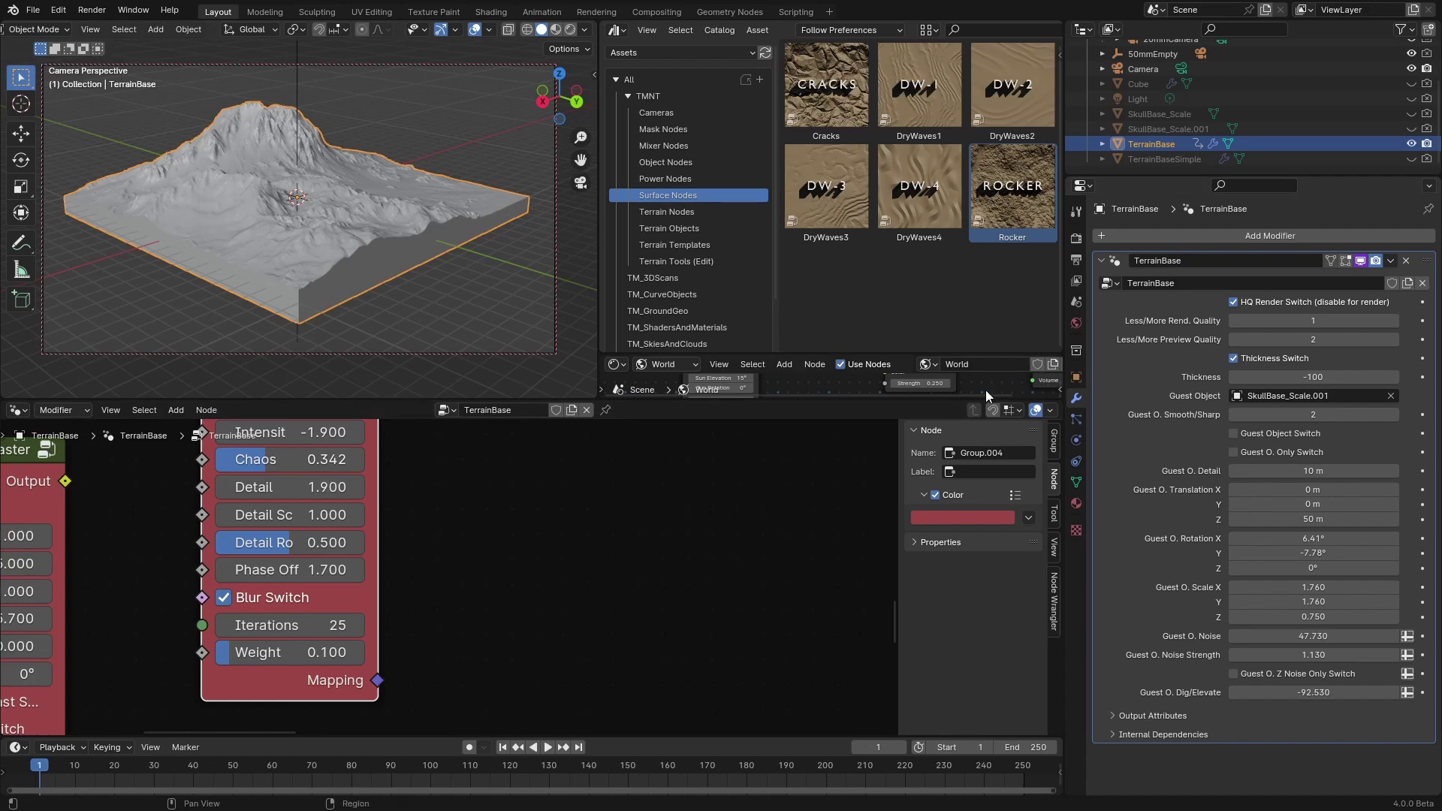
# Step: Turn off Stepper2's Blur Switch, and switch the terrain's HQ Render Switch off and back on
pyautogui.click(223, 600)
pyautogui.click(1233, 301)
pyautogui.click(1232, 302)
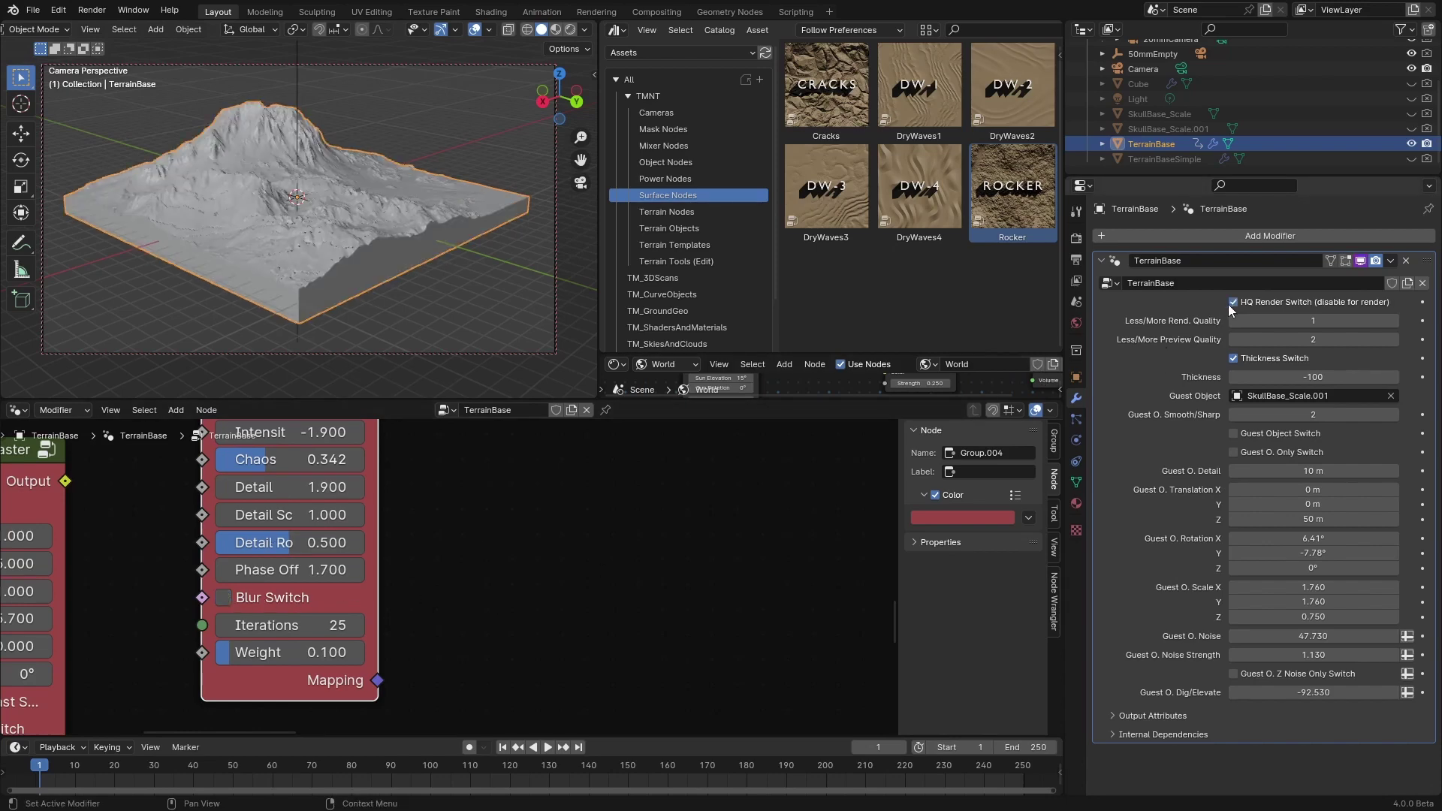
# Step: Set Stepper2's Scale to 0.290 and Intensity to 2.000, then render with the HQ Render Switch off and re-enable it
pyautogui.moveTo(289, 477); pyautogui.dragTo(284, 570, button='middle')
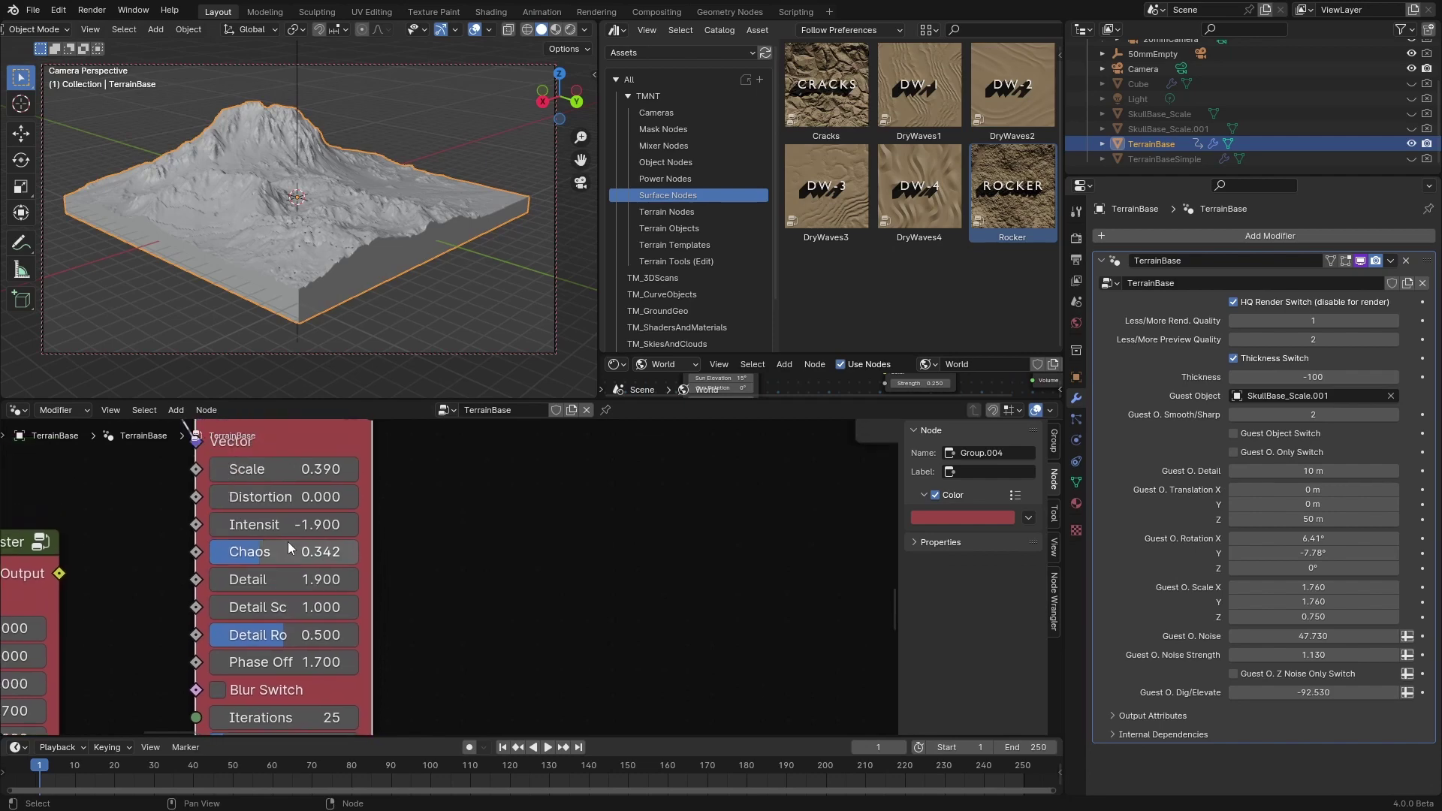
pyautogui.moveTo(287, 526); pyautogui.dragTo(338, 525)
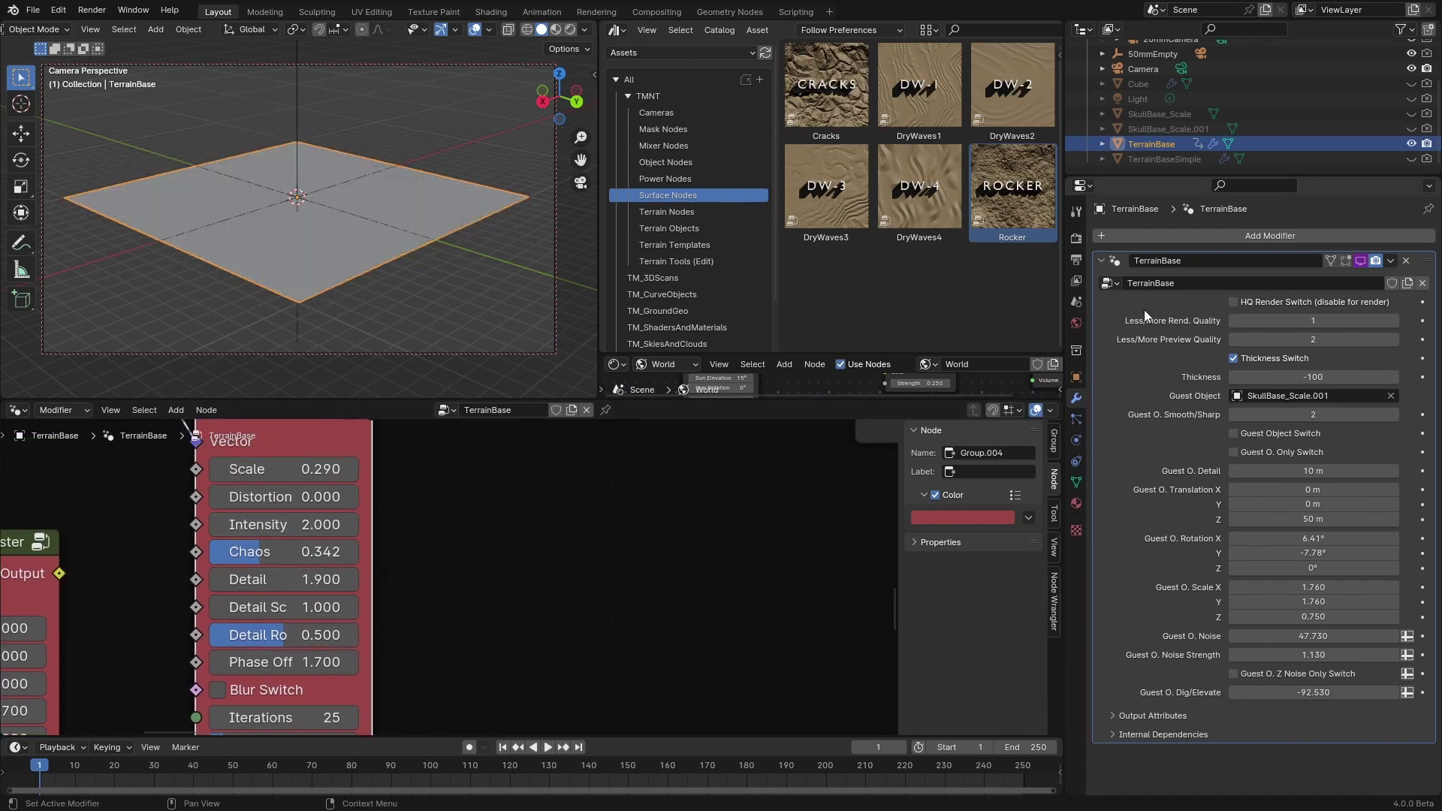
pyautogui.press('F12')
pyautogui.click(1232, 301)
# Step: Enable Stepper2's Blur Switch and compare the terrain surface up close with the blur off and on
pyautogui.click(217, 689)
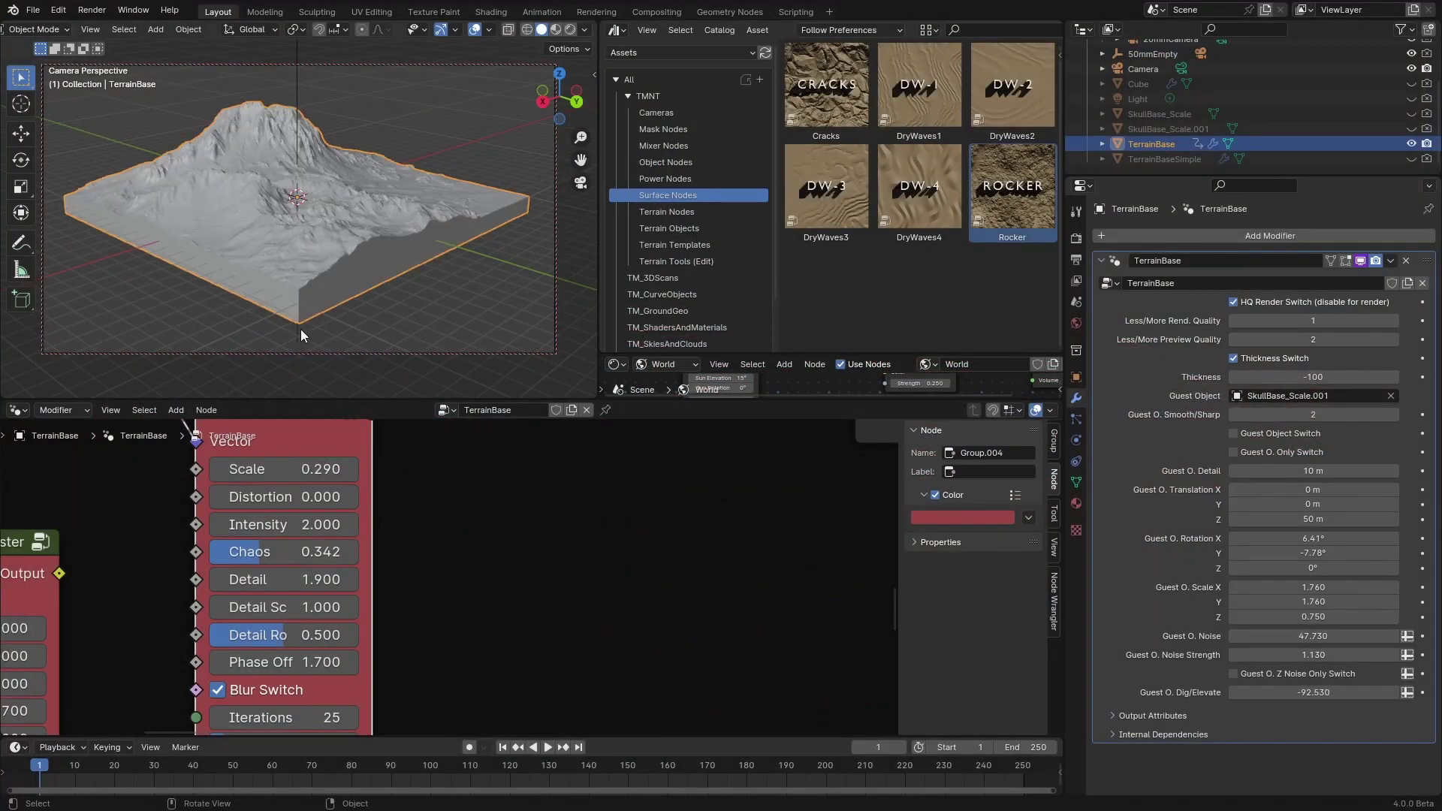
pyautogui.moveTo(313, 272); pyautogui.dragTo(344, 276, button='middle')
pyautogui.scroll(8, 344, 277)
pyautogui.scroll(-4, 311, 246)
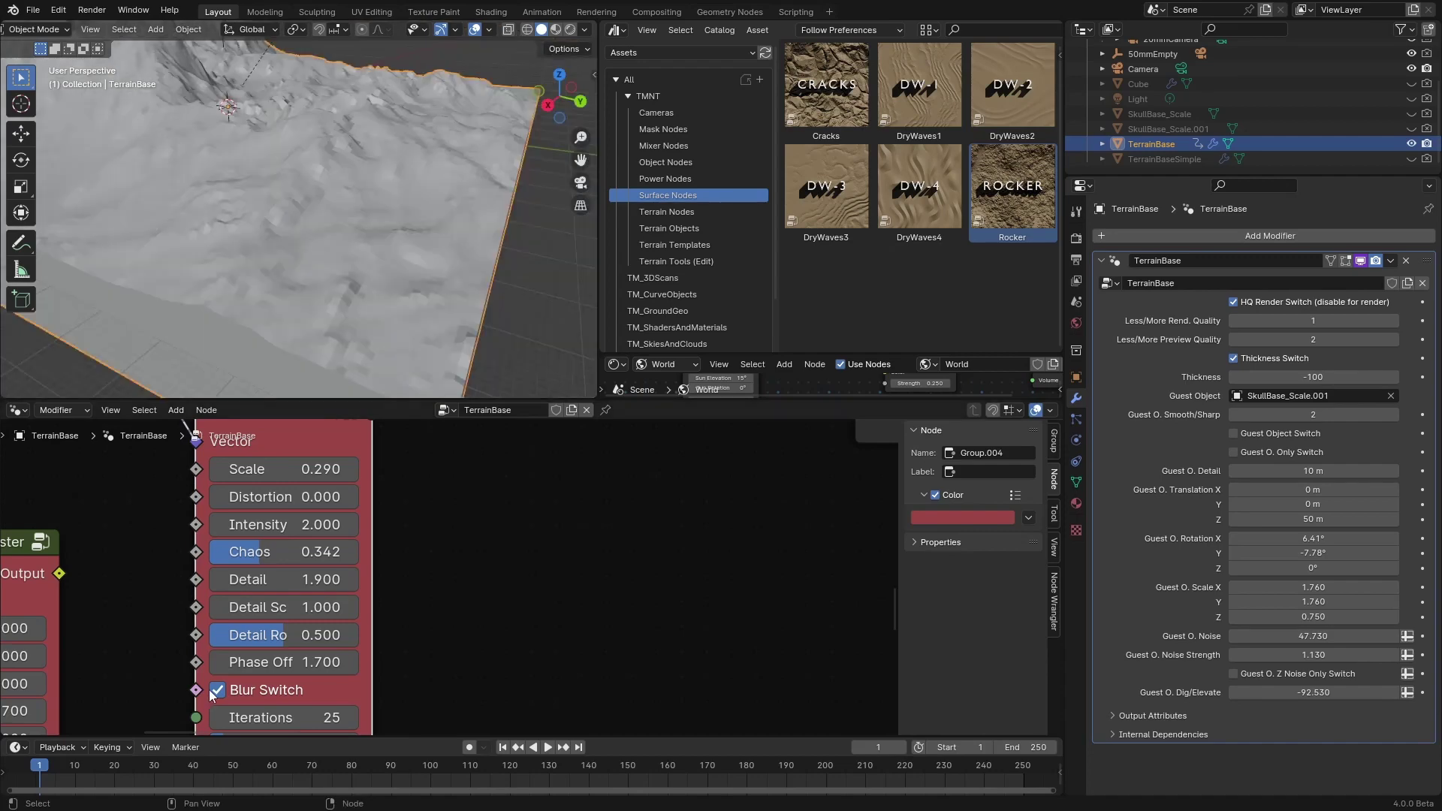
pyautogui.click(217, 690)
pyautogui.click(218, 690)
# Step: Examine the blurred terrain from different angles and the blur Iterations and Weight settings of Stepper2
pyautogui.scroll(-4, 358, 201)
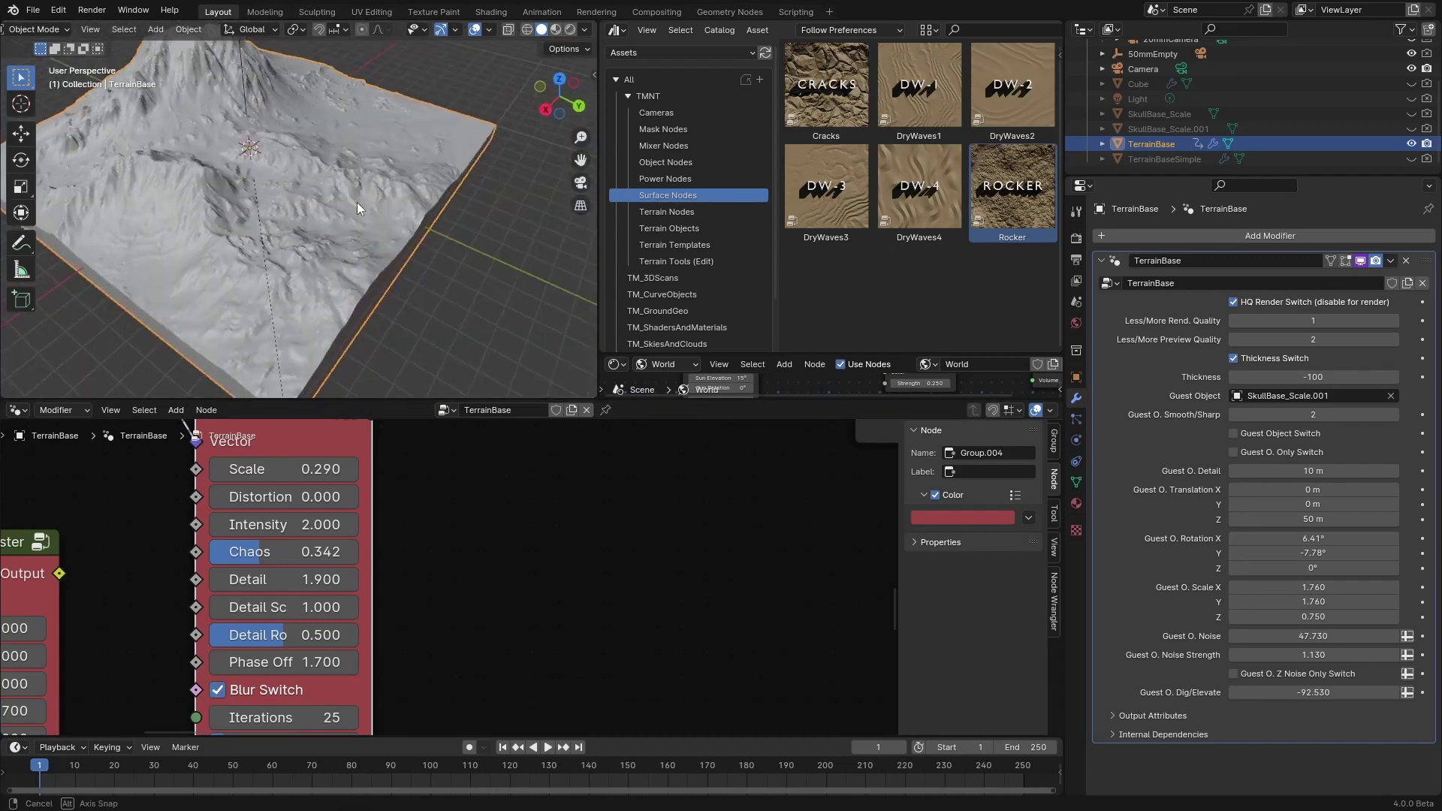
pyautogui.moveTo(358, 202); pyautogui.dragTo(444, 293, button='middle')
pyautogui.moveTo(470, 236); pyautogui.dragTo(331, 299, button='middle')
pyautogui.scroll(-1, 416, 576)
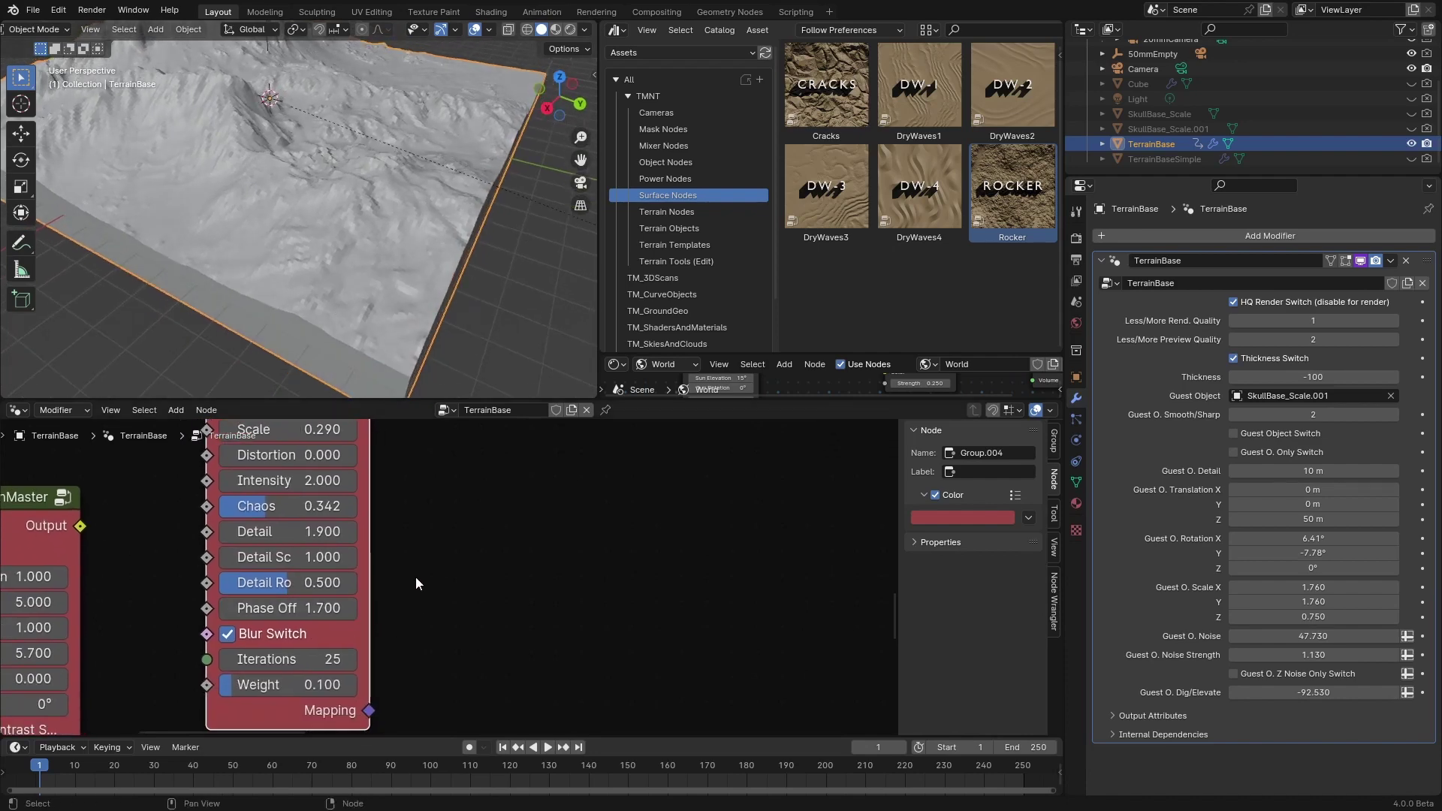
pyautogui.scroll(-2, 480, 430)
pyautogui.scroll(2, 470, 511)
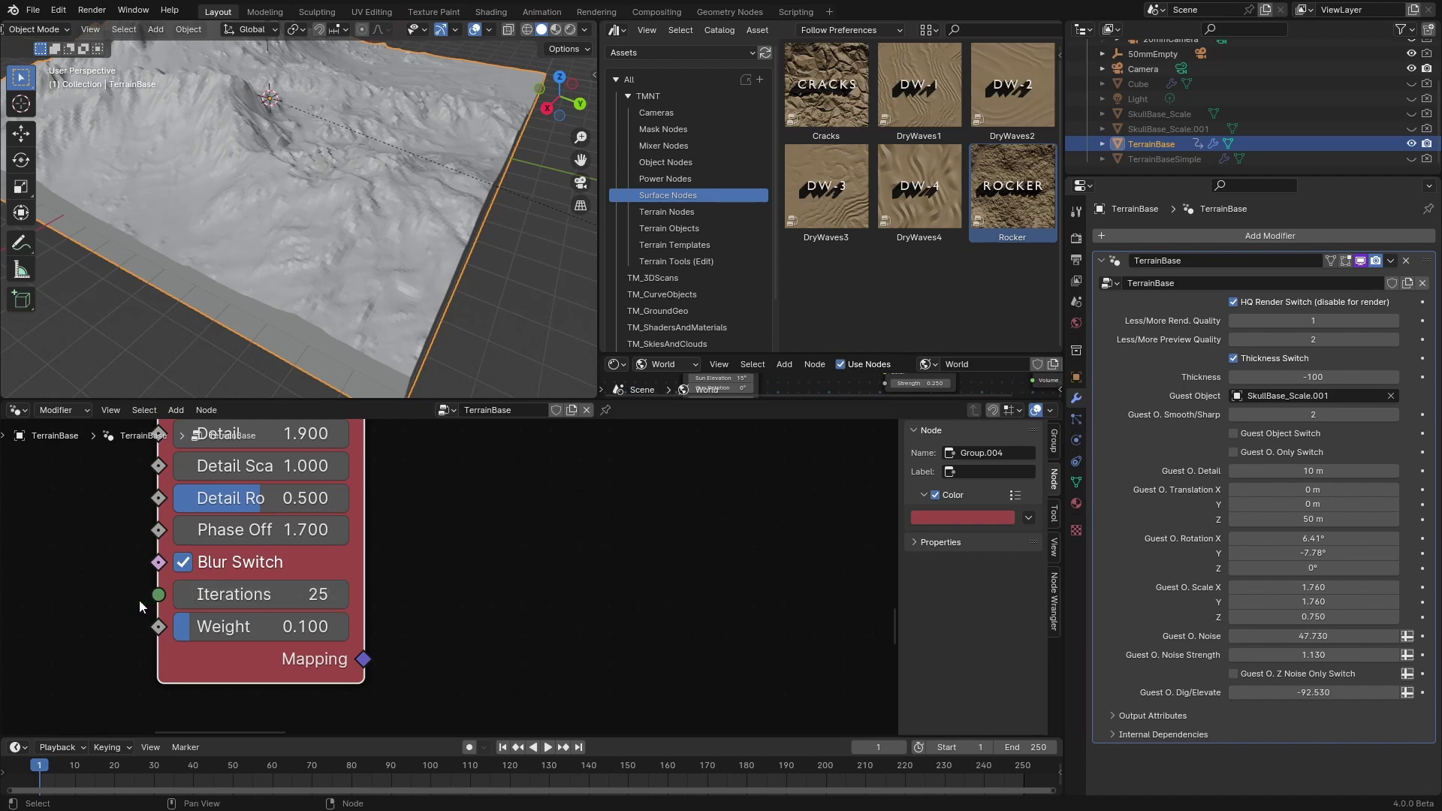
pyautogui.moveTo(489, 503); pyautogui.dragTo(498, 511, button='middle')
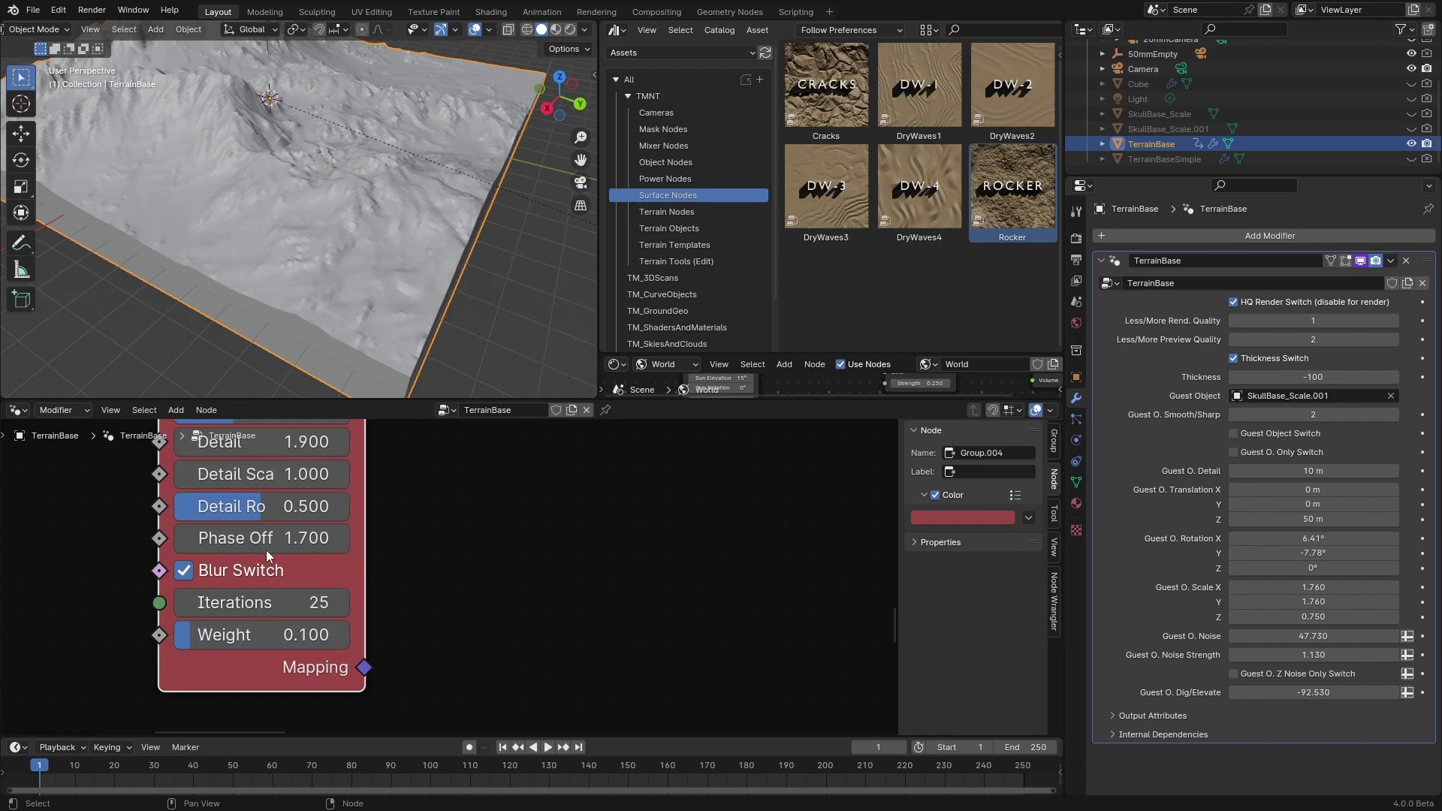
# Step: Render the terrain with the HQ Render Switch temporarily off, and turn off Stepper2's Blur Switch
pyautogui.click(1233, 302)
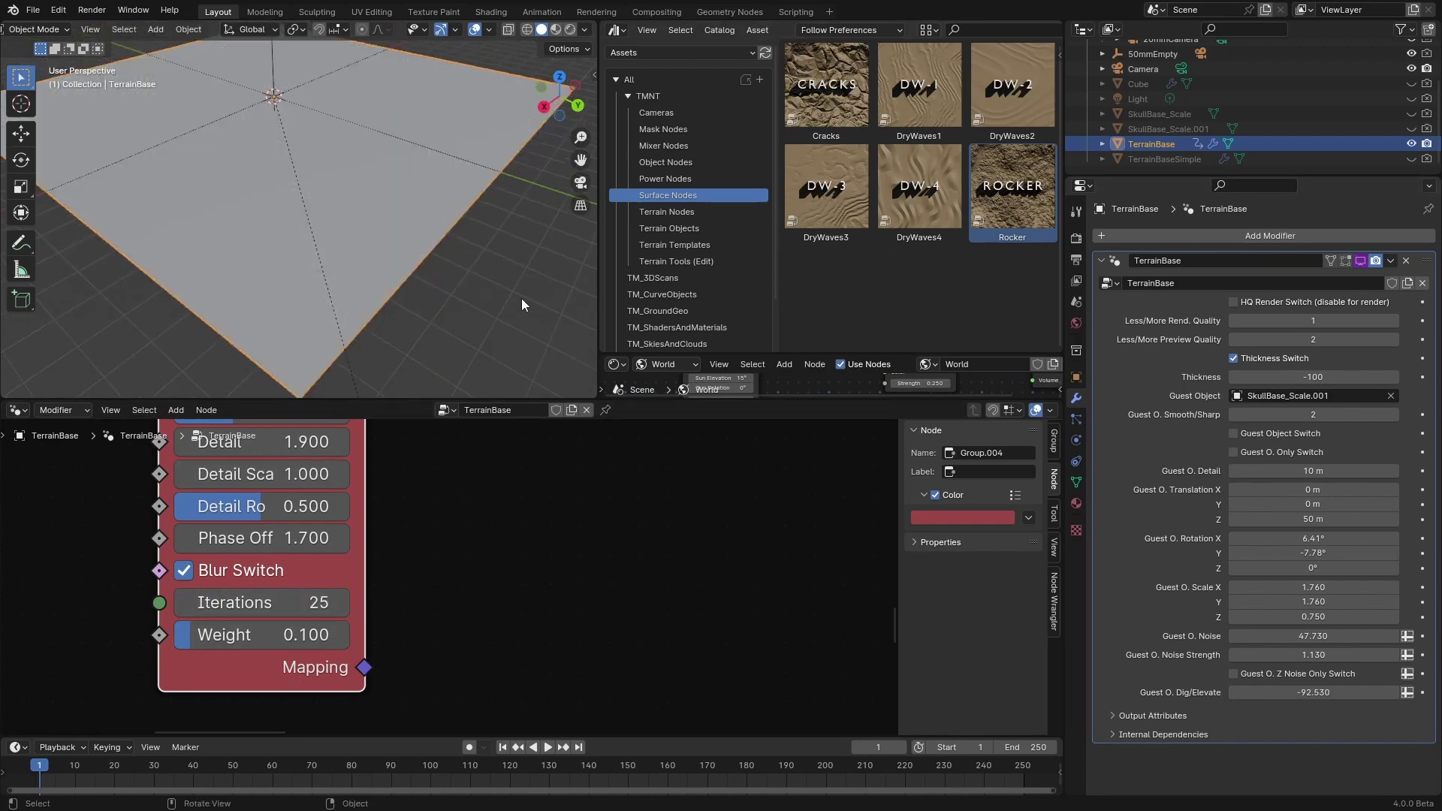
pyautogui.press('F12')
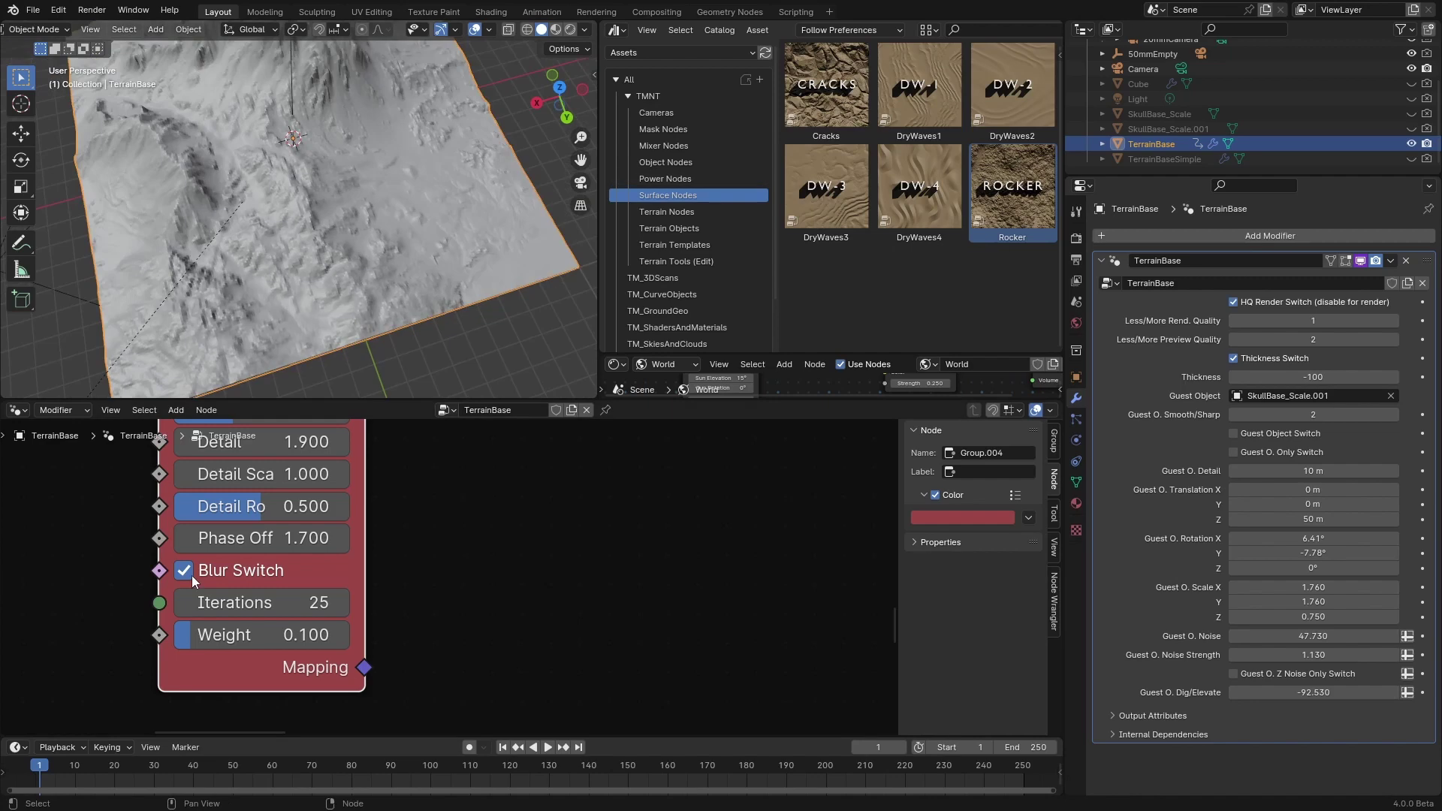
pyautogui.click(192, 575)
pyautogui.moveTo(293, 300); pyautogui.dragTo(359, 199, button='middle')
pyautogui.moveTo(331, 150); pyautogui.dragTo(425, 375, button='middle')
pyautogui.scroll(-1, 440, 591)
# Step: Set Stepper2's Scale to 0.340, Distortion to -0.200 and Intensity to -1.600
pyautogui.moveTo(440, 592); pyautogui.dragTo(440, 713, button='middle')
pyautogui.moveTo(308, 473); pyautogui.dragTo(225, 473)
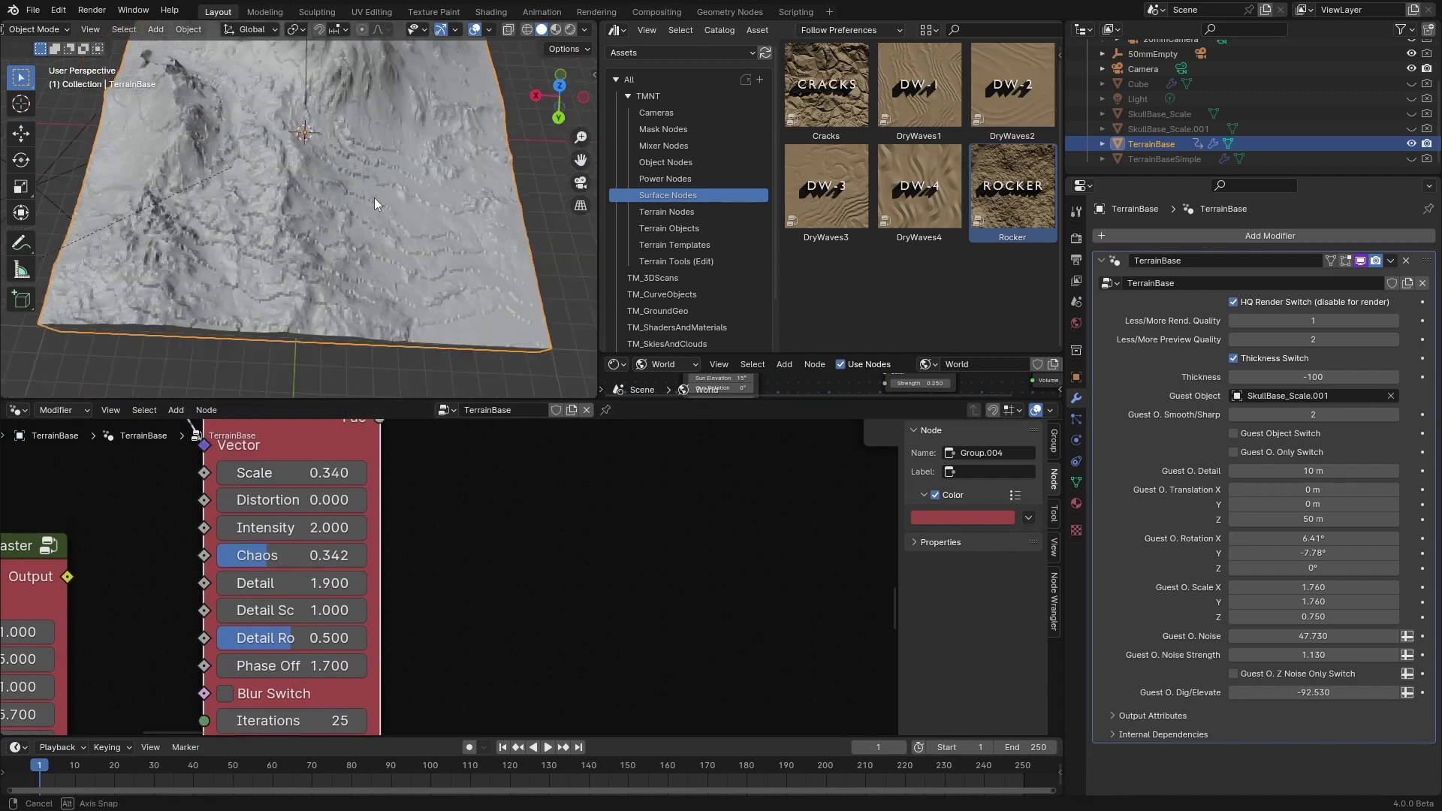
pyautogui.moveTo(374, 197); pyautogui.dragTo(351, 198, button='middle')
pyautogui.moveTo(293, 500); pyautogui.dragTo(154, 528)
# Step: Connect the UVMap output directly to the second mountain node's UVMap input, bypassing the Mix node
pyautogui.scroll(-5, 433, 499)
pyautogui.moveTo(433, 499); pyautogui.dragTo(405, 682, button='middle')
pyautogui.scroll(-4, 406, 682)
pyautogui.moveTo(483, 645); pyautogui.dragTo(402, 664, button='middle')
pyautogui.scroll(-2, 479, 673)
pyautogui.moveTo(205, 671); pyautogui.dragTo(485, 558)
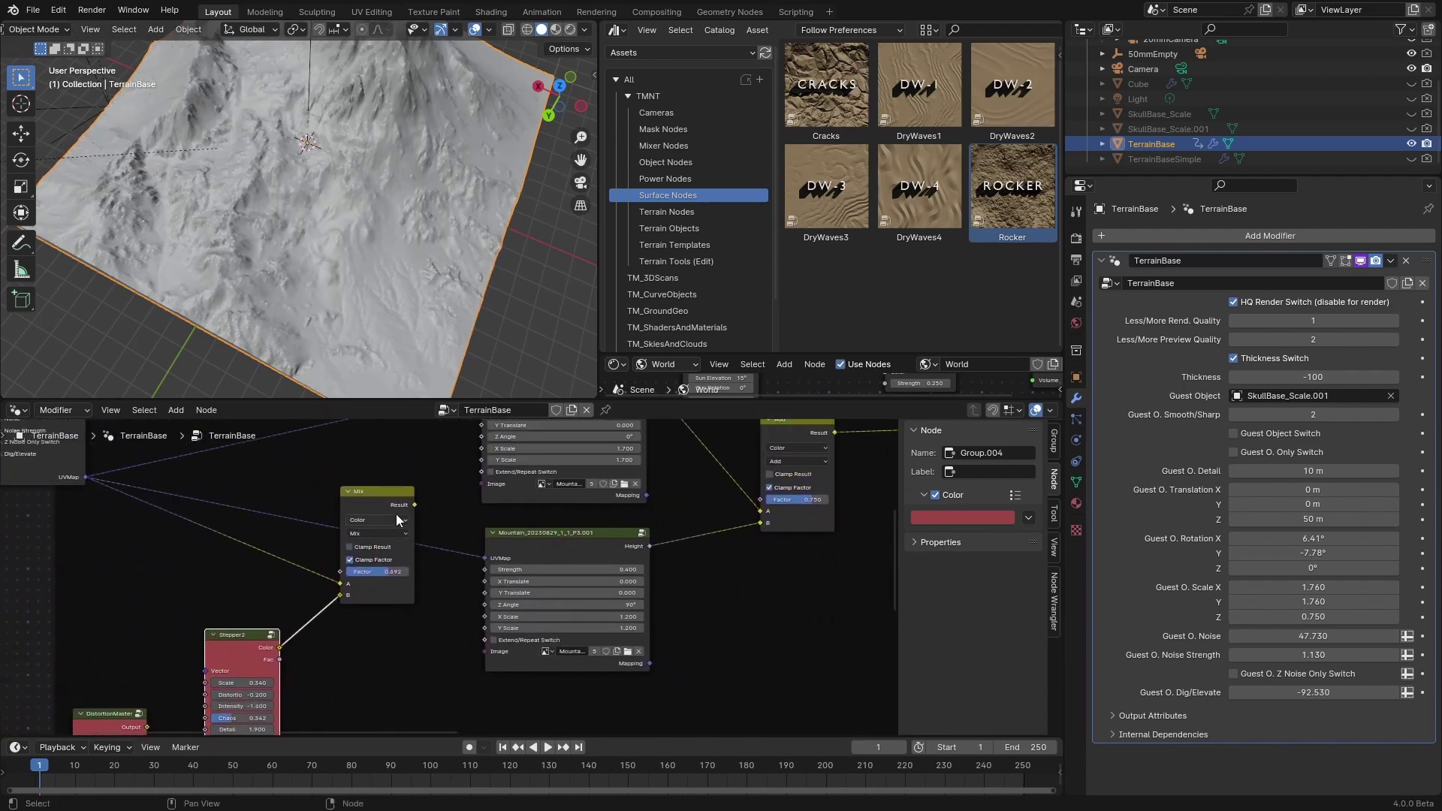
# Step: Move the Mix node down, detach Stepper2 from it and place Stepper2 below the second mountain node
pyautogui.moveTo(395, 514); pyautogui.dragTo(405, 575)
pyautogui.moveTo(286, 619); pyautogui.dragTo(237, 568, button='middle')
pyautogui.scroll(-2, 238, 568)
pyautogui.keyDown('alt'); pyautogui.moveTo(217, 580); pyautogui.dragTo(408, 620); pyautogui.keyUp('alt')
pyautogui.moveTo(407, 619); pyautogui.dragTo(325, 695, button='middle')
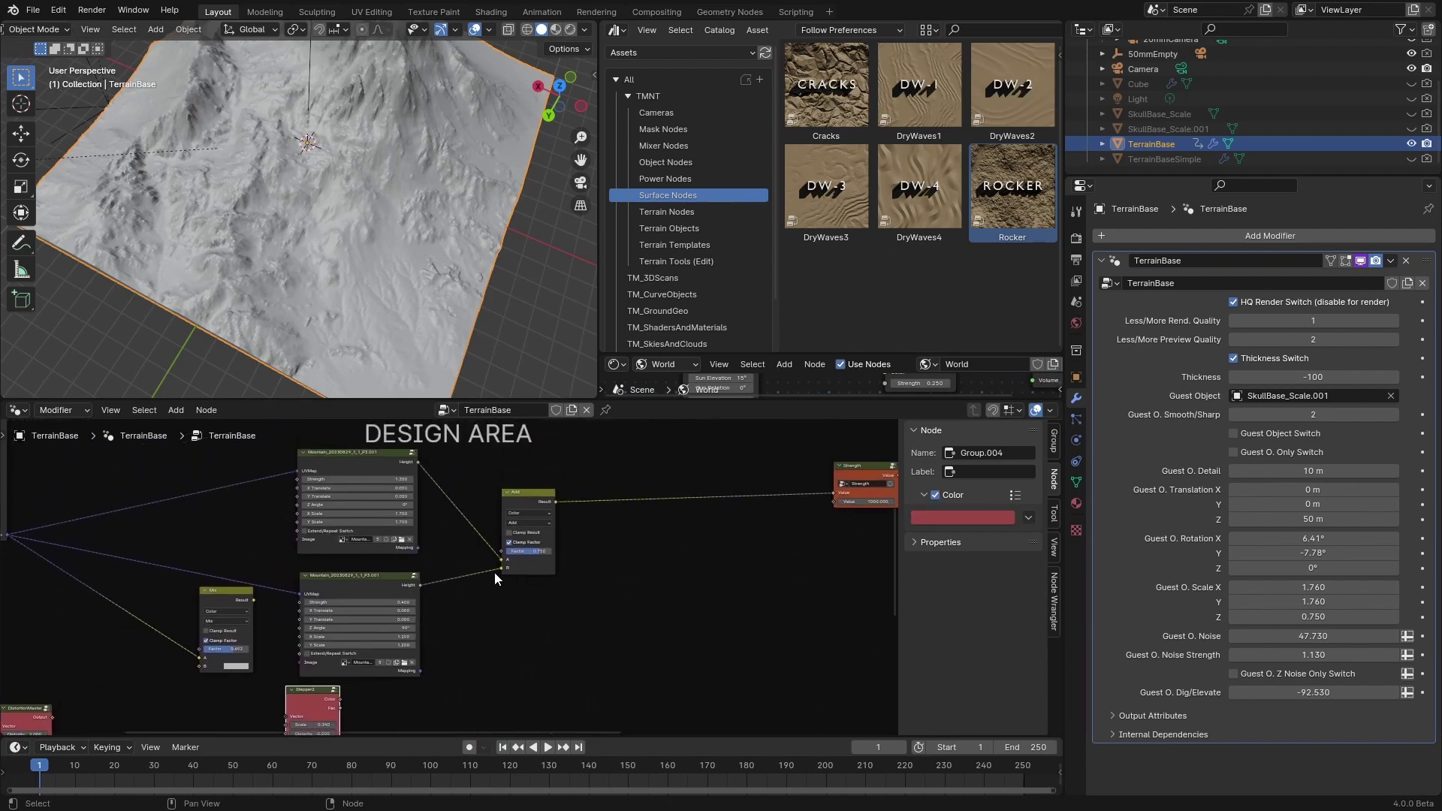
# Step: Rearrange the two mountain nodes and the Mix node, and connect the UVMap output to Stepper2's Vector input
pyautogui.moveTo(345, 459); pyautogui.dragTo(331, 460)
pyautogui.moveTo(229, 598); pyautogui.dragTo(216, 601)
pyautogui.moveTo(343, 583); pyautogui.dragTo(310, 571)
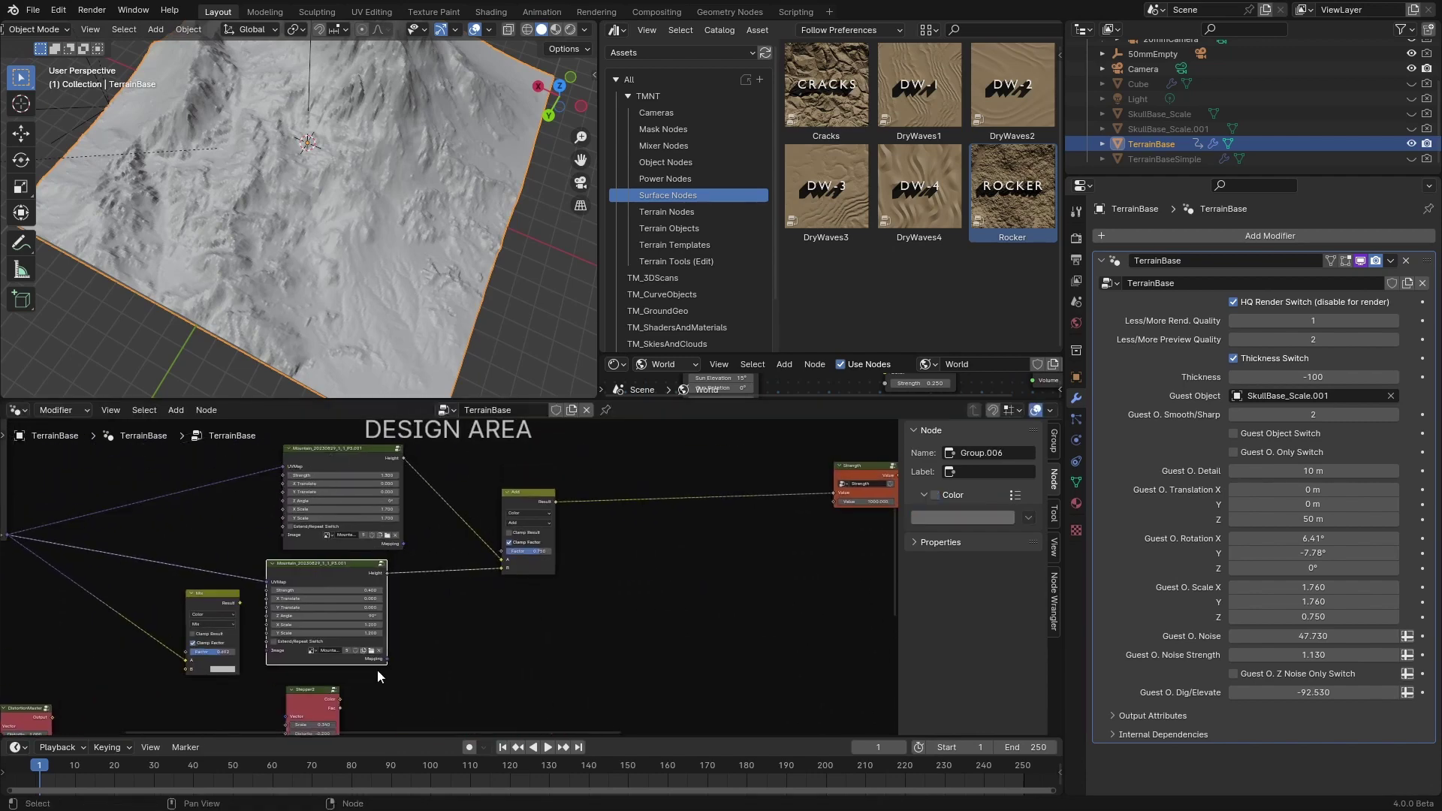
pyautogui.moveTo(365, 661); pyautogui.dragTo(422, 641, button='middle')
pyautogui.keyDown('ctrl'); pyautogui.hscroll(3, 444, 679); pyautogui.keyUp('ctrl')
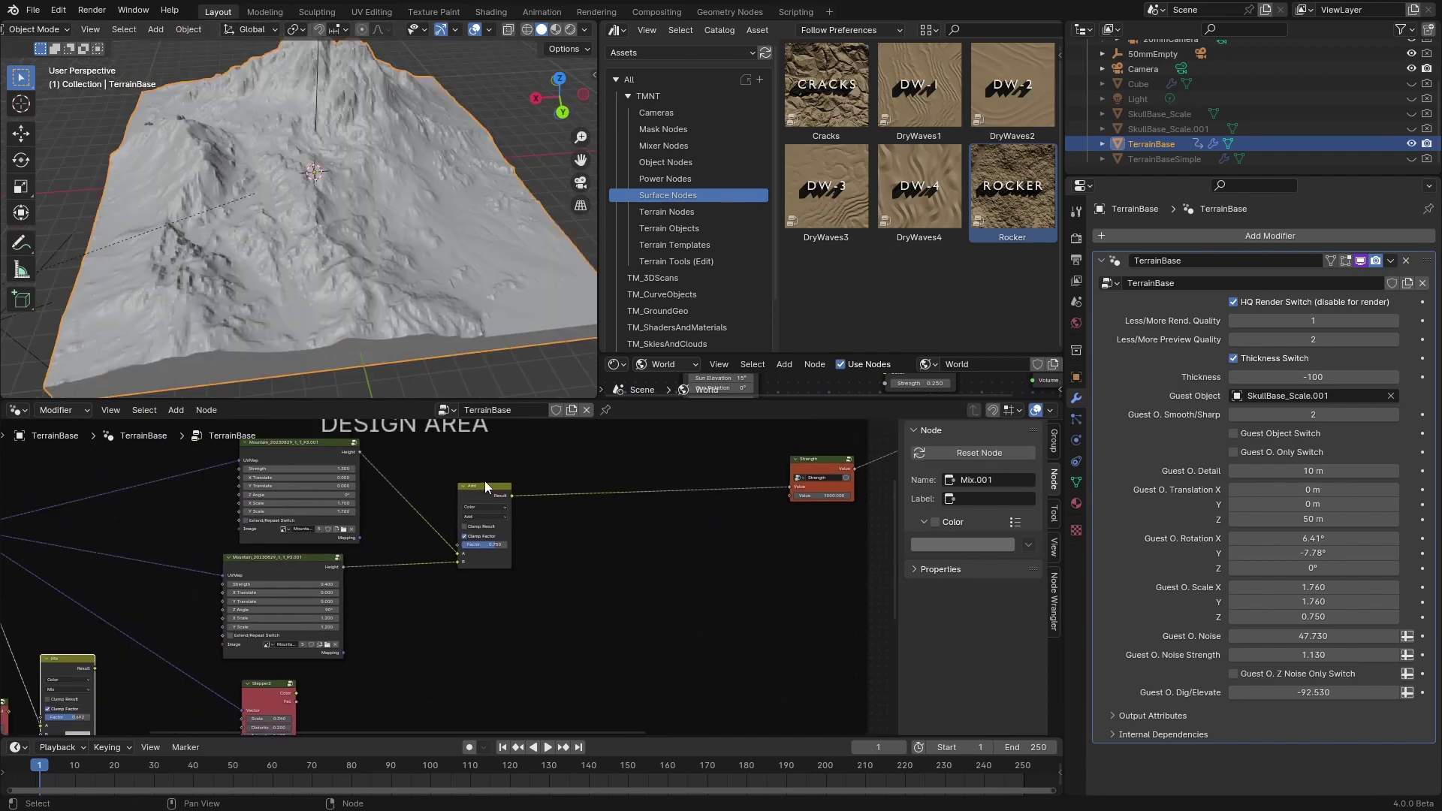
# Step: Duplicate the Add node, feed the first Add's result and Stepper2's Color into the copy at Factor 0.300, and output it to Strength
pyautogui.moveTo(481, 481); pyautogui.dragTo(459, 455)
pyautogui.hotkey('shift', 'd')
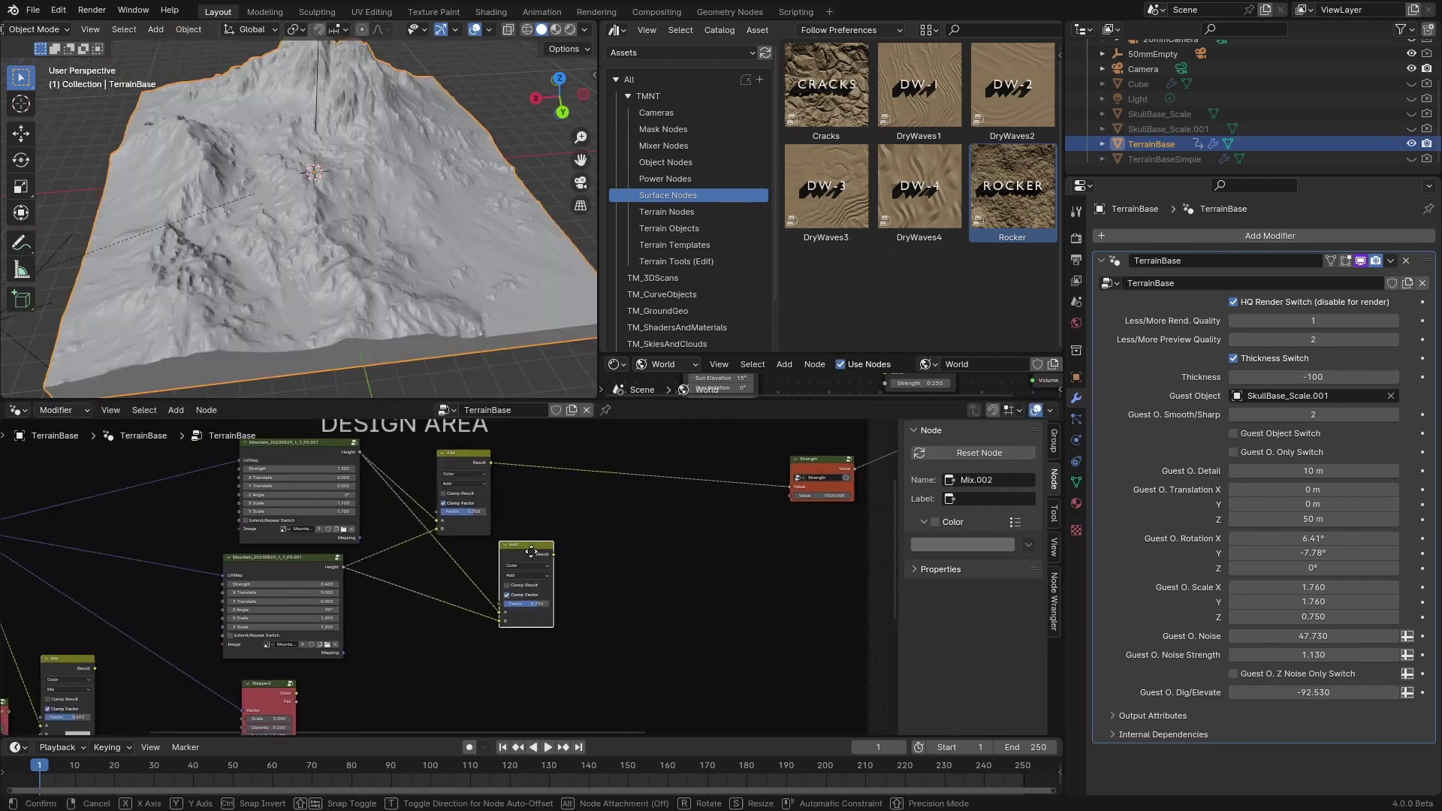
pyautogui.click(542, 546)
pyautogui.moveTo(564, 548); pyautogui.dragTo(780, 467)
pyautogui.moveTo(286, 671); pyautogui.dragTo(542, 583)
pyautogui.moveTo(232, 232); pyautogui.dragTo(453, 208, button='middle')
pyautogui.scroll(2, 380, 216)
# Step: Set Stepper2's Scale to 0.240, Distortion to -3.400 and Chaos to 0.625
pyautogui.moveTo(331, 694); pyautogui.dragTo(376, 646, button='middle')
pyautogui.scroll(3, 376, 645)
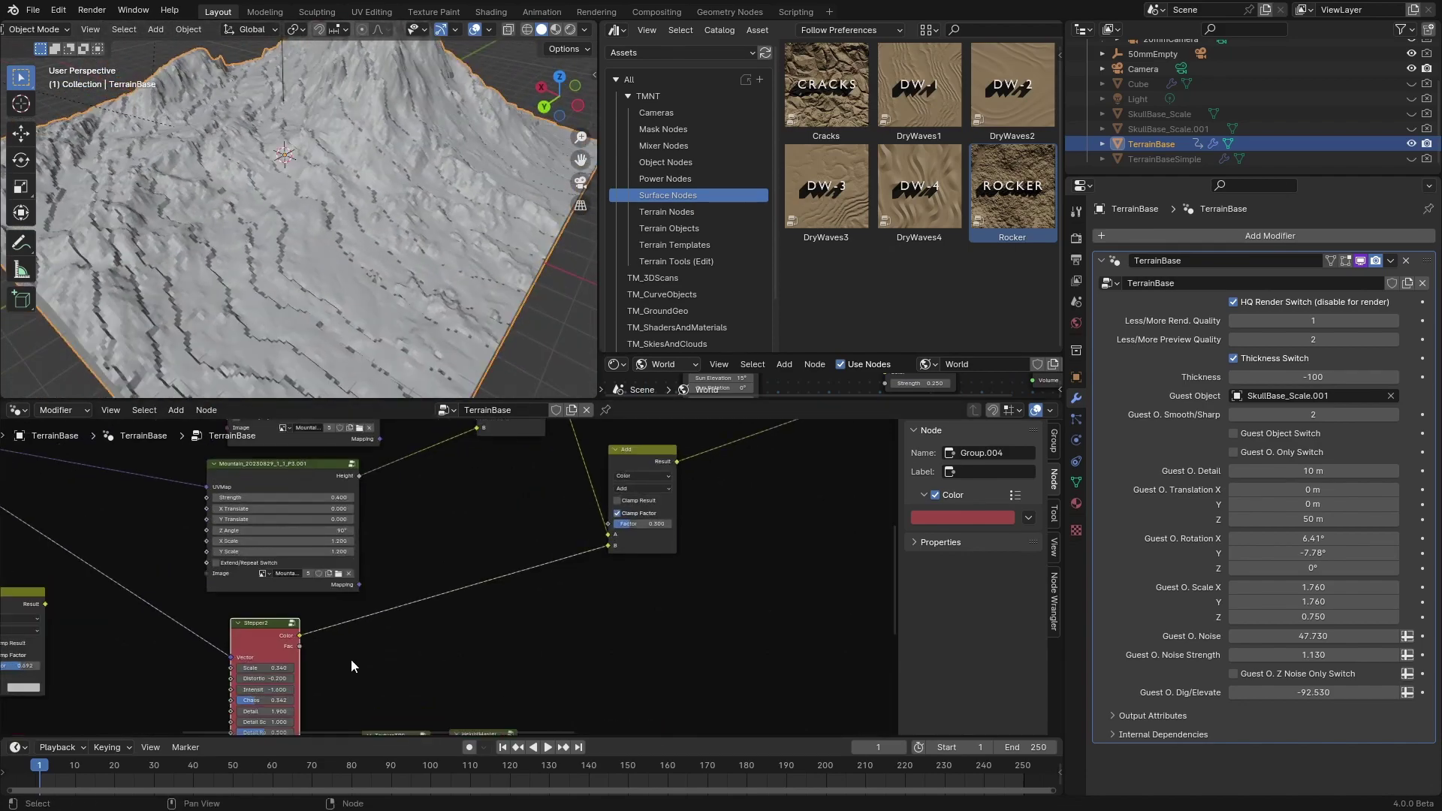
pyautogui.moveTo(265, 668); pyautogui.dragTo(257, 668)
pyautogui.moveTo(424, 199); pyautogui.dragTo(371, 183, button='middle')
pyautogui.moveTo(265, 678)
pyautogui.mouseDown()
pyautogui.moveTo(280, 678)
pyautogui.moveTo(25, 679)
pyautogui.moveTo(281, 699)
pyautogui.mouseUp()
pyautogui.moveTo(150, 267); pyautogui.dragTo(300, 277, button='middle')
pyautogui.scroll(-5, 301, 277)
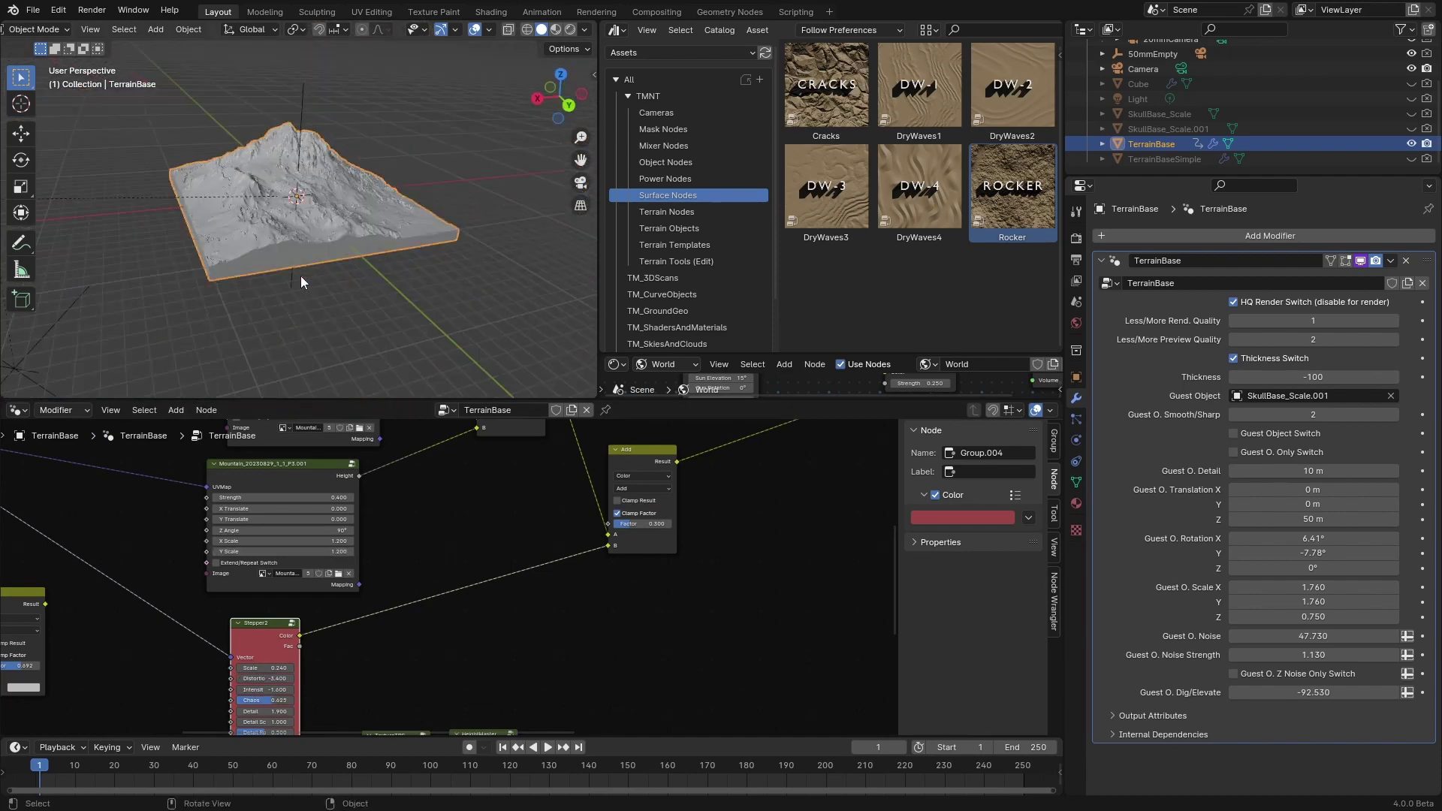
# Step: Set Stepper2's Intensity to -2.000, enable its Blur Switch, and render the camera view with the HQ Render Switch off
pyautogui.press('KP_0')
pyautogui.moveTo(359, 622); pyautogui.dragTo(398, 525, button='middle')
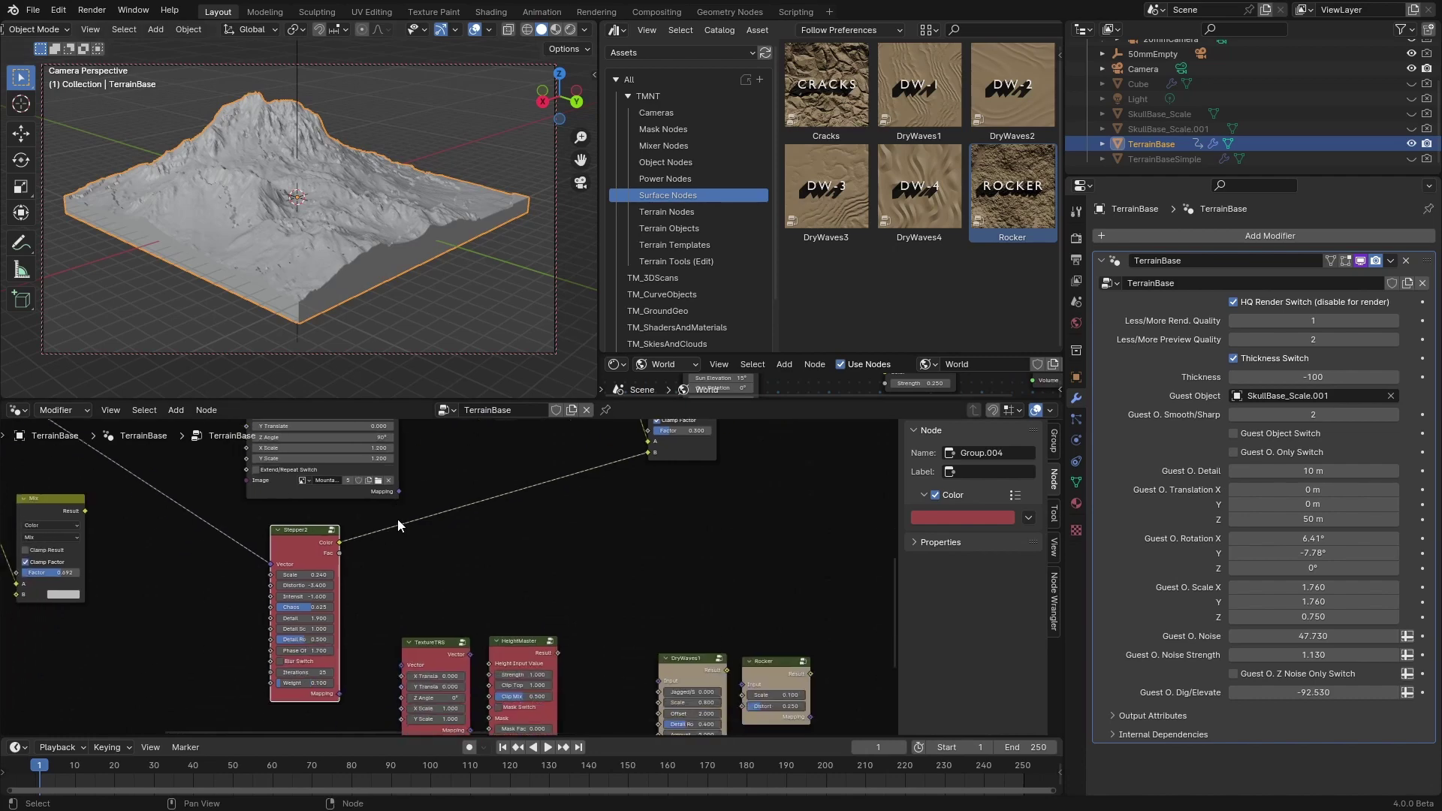
pyautogui.scroll(4, 396, 585)
pyautogui.moveTo(396, 592); pyautogui.dragTo(419, 530, button='middle')
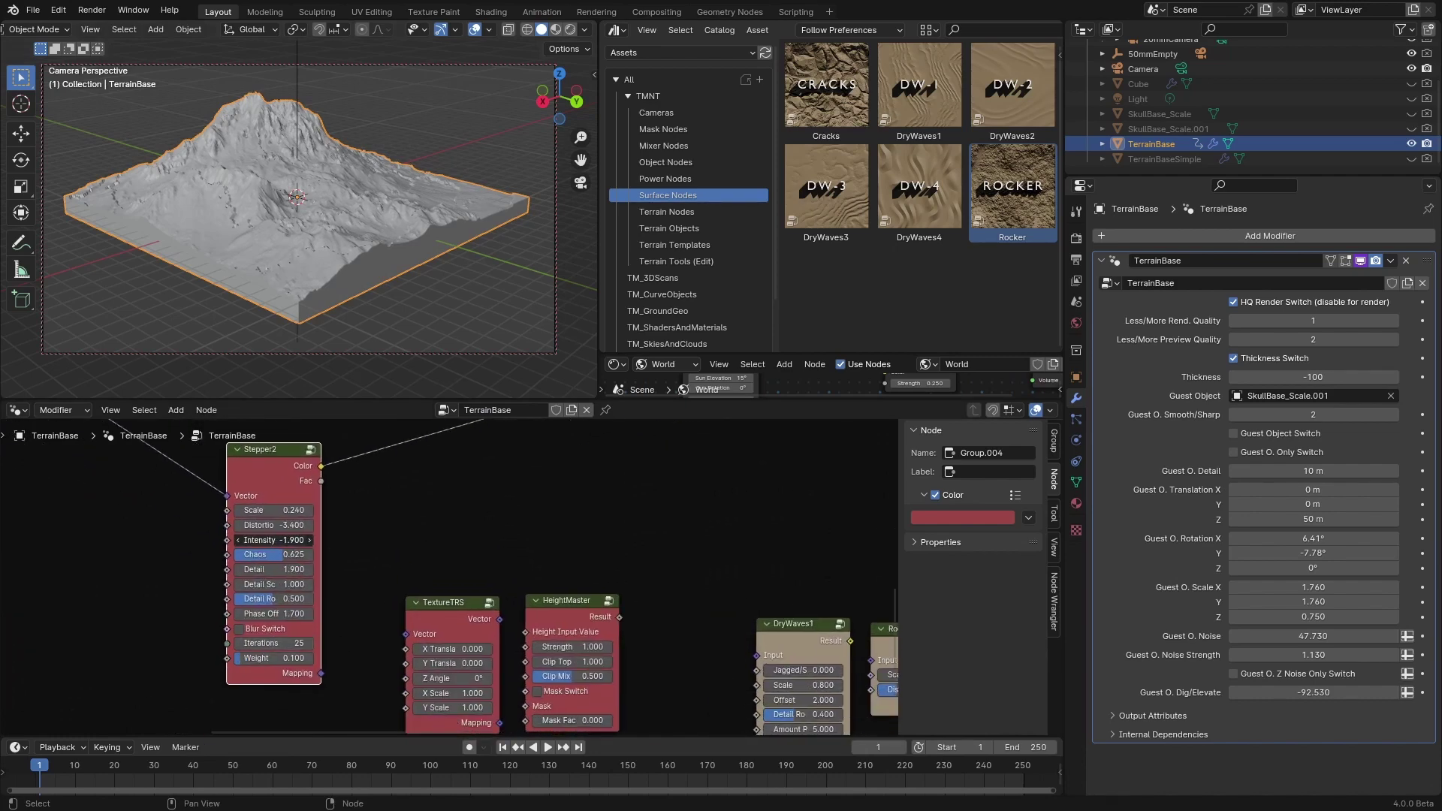
pyautogui.moveTo(259, 540)
pyautogui.mouseDown()
pyautogui.moveTo(199, 540)
pyautogui.moveTo(251, 540)
pyautogui.mouseUp()
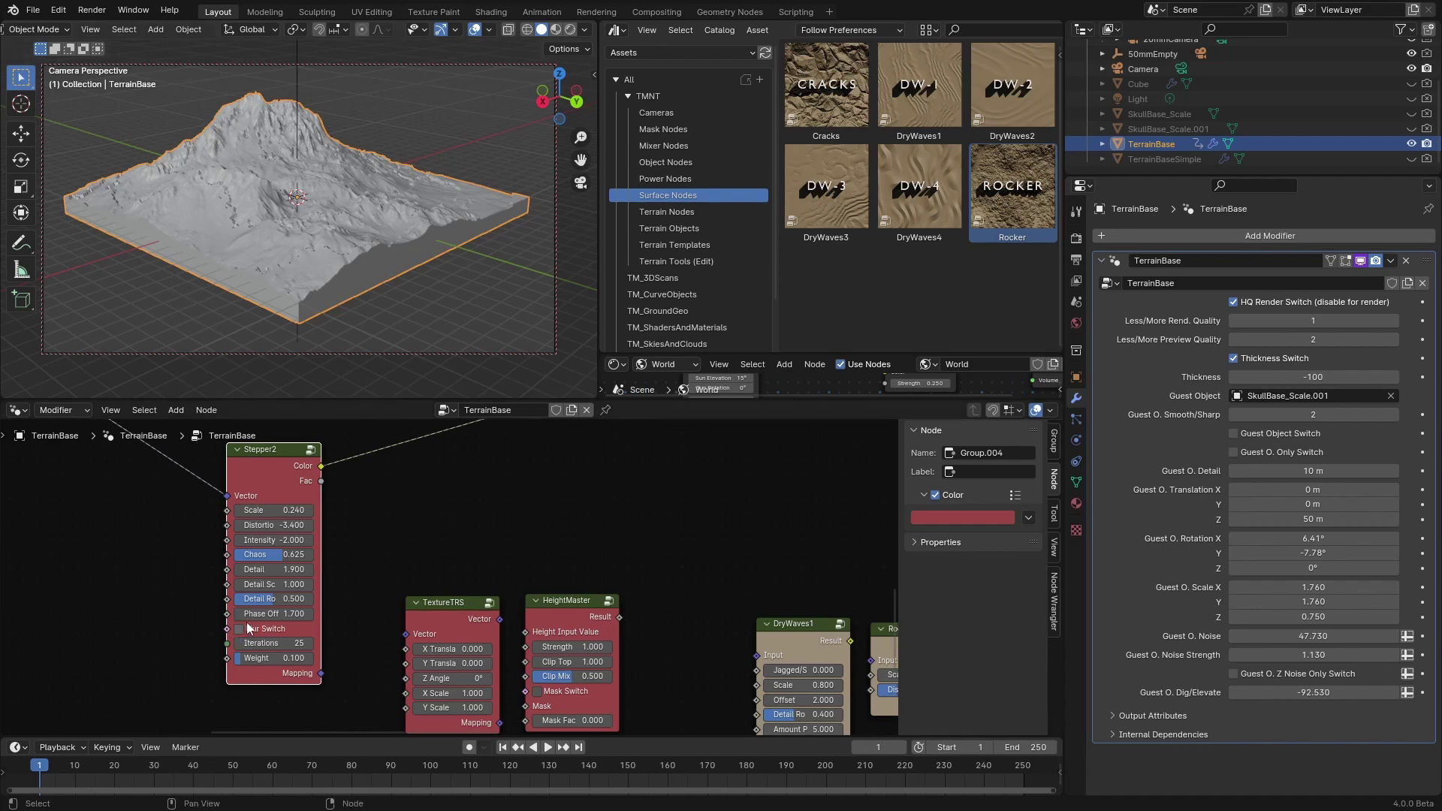
pyautogui.press('F12')
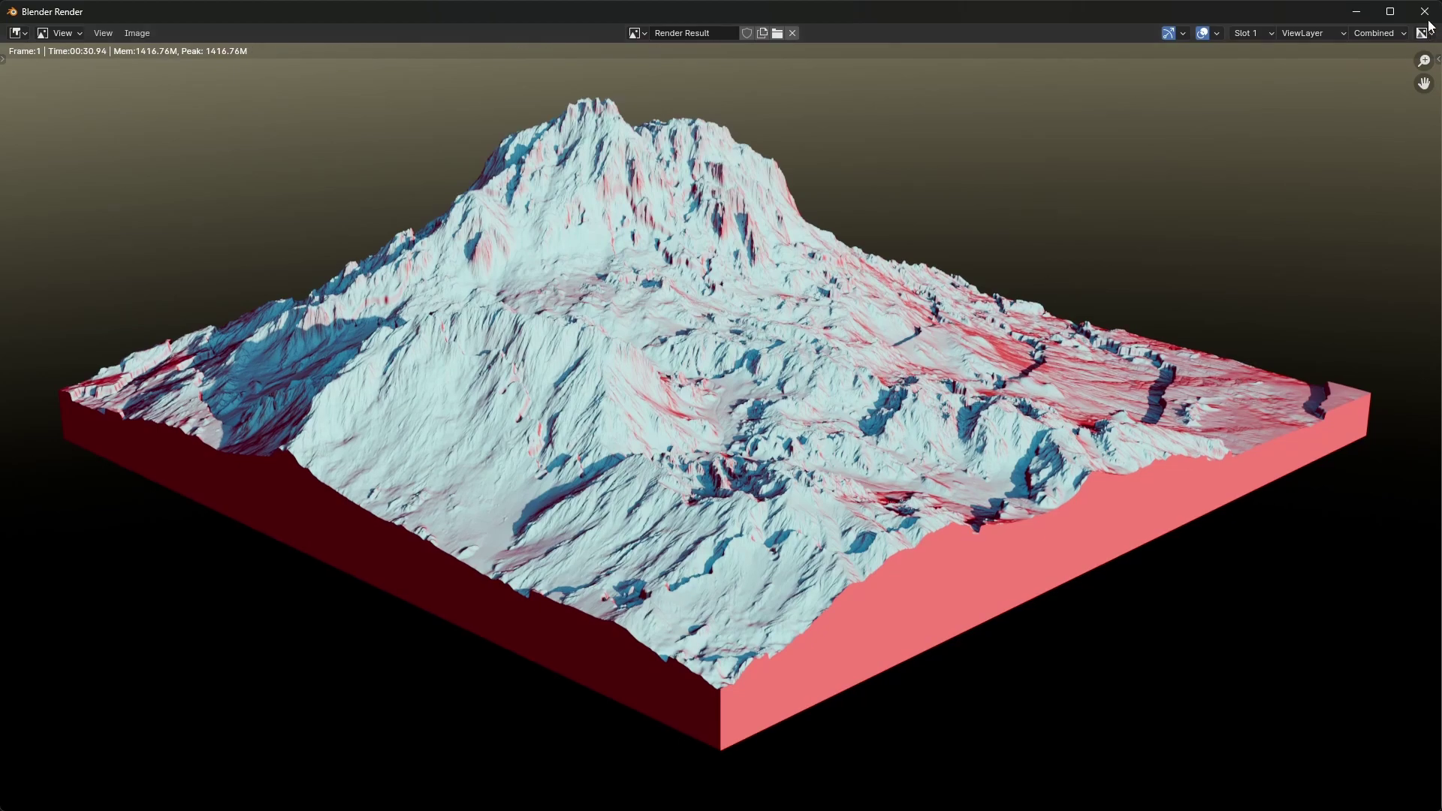
pyautogui.click(1425, 11)
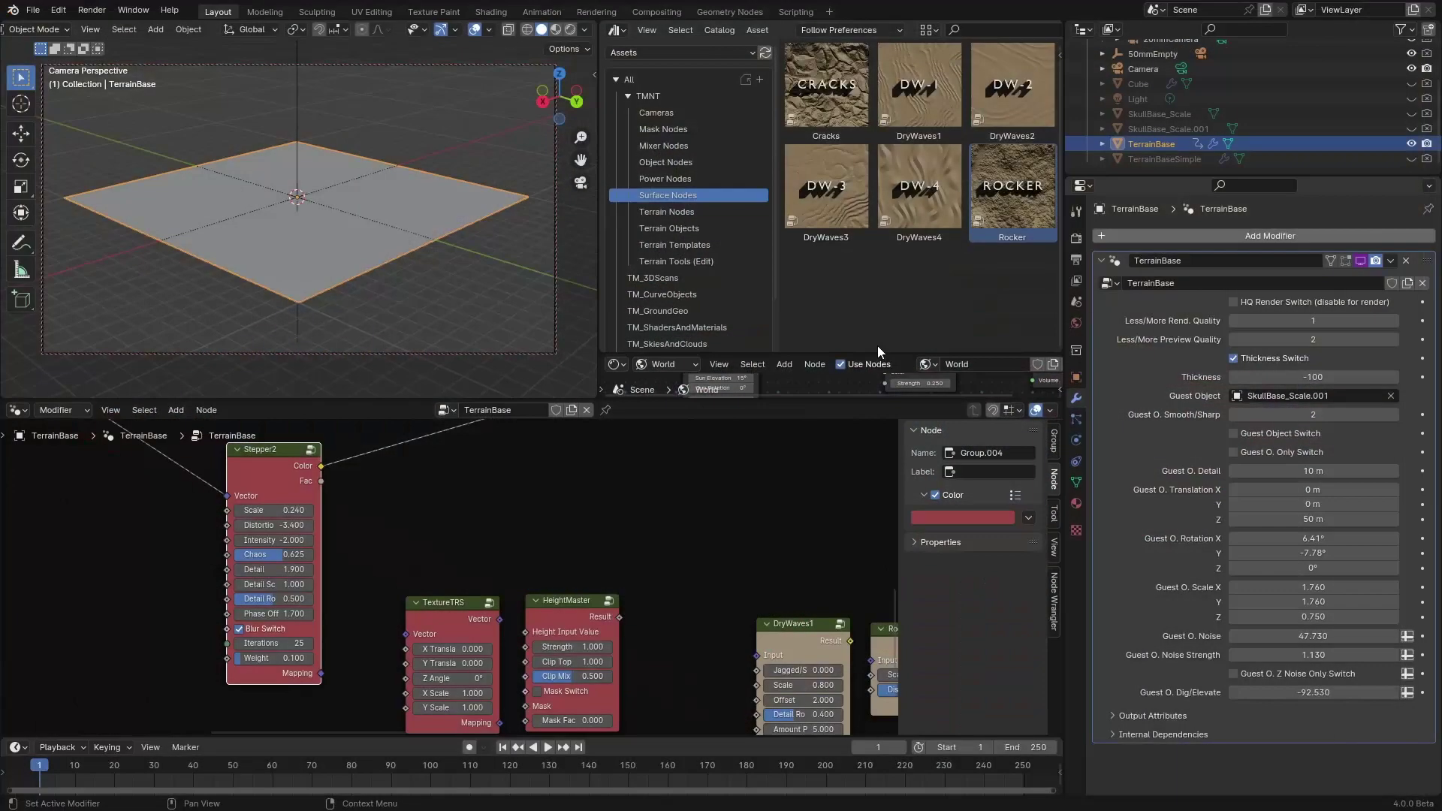
# Step: Split the node editor in two and show the terrain's material in the Shader Editor in the new area
pyautogui.moveTo(1048, 414); pyautogui.dragTo(622, 421)
pyautogui.click(639, 410)
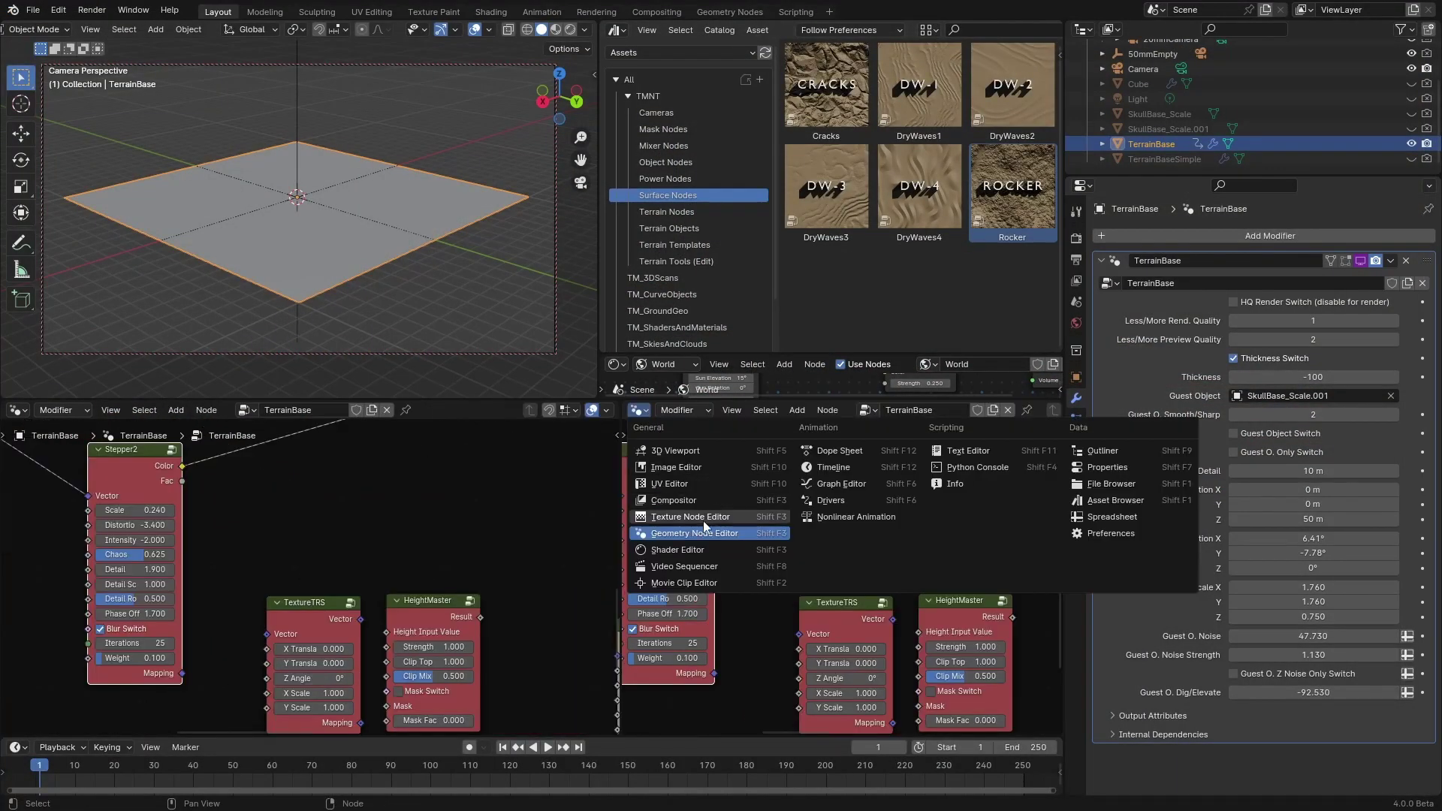
pyautogui.click(689, 552)
pyautogui.press('Home')
pyautogui.scroll(10, 939, 549)
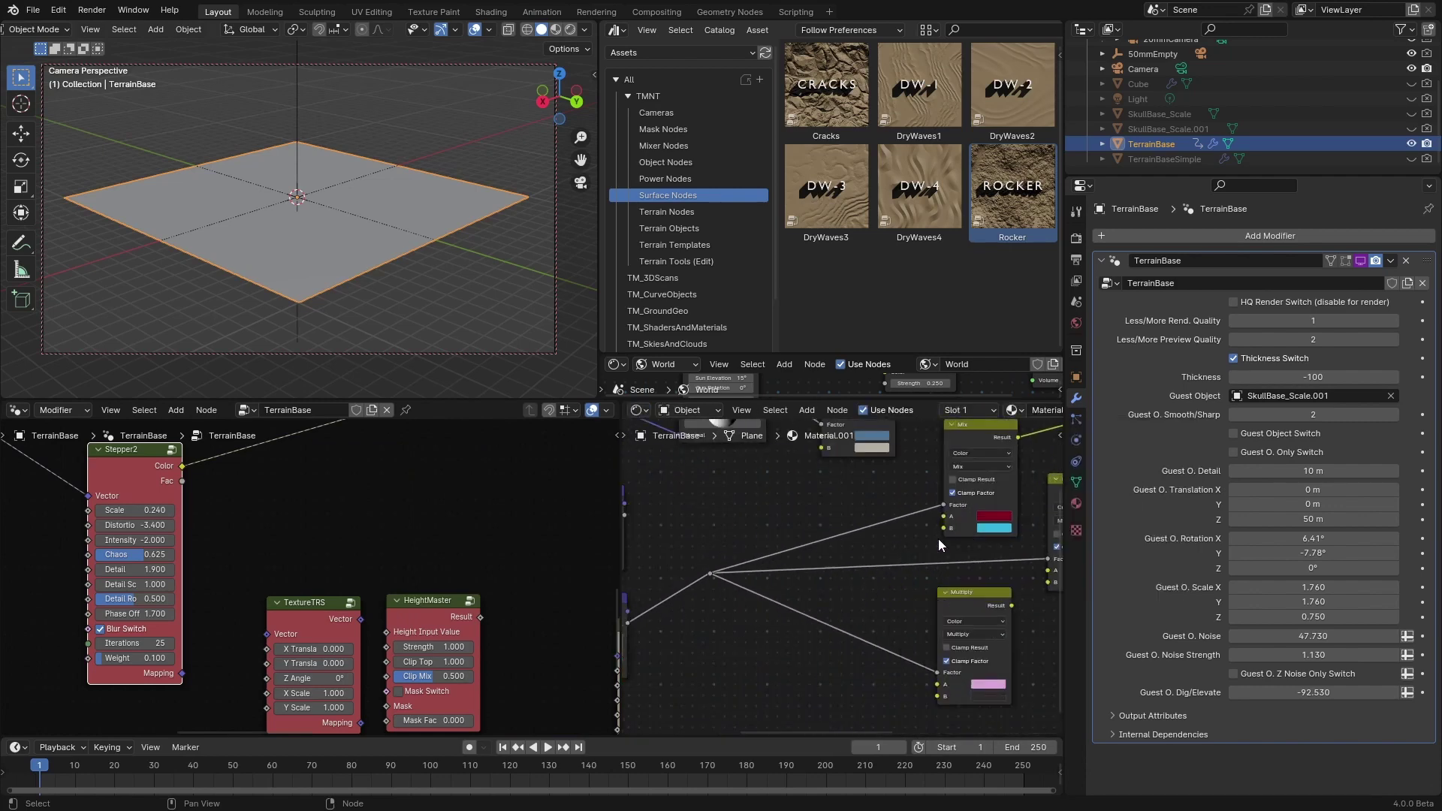
# Step: Connect the blue-and-beige Mix node to the Principled BSDF's Base Color and preview the terrain in rendered shading with the HQ Render Switch on
pyautogui.moveTo(939, 539); pyautogui.dragTo(759, 728, button='middle')
pyautogui.moveTo(712, 554); pyautogui.dragTo(985, 593)
pyautogui.click(1233, 301)
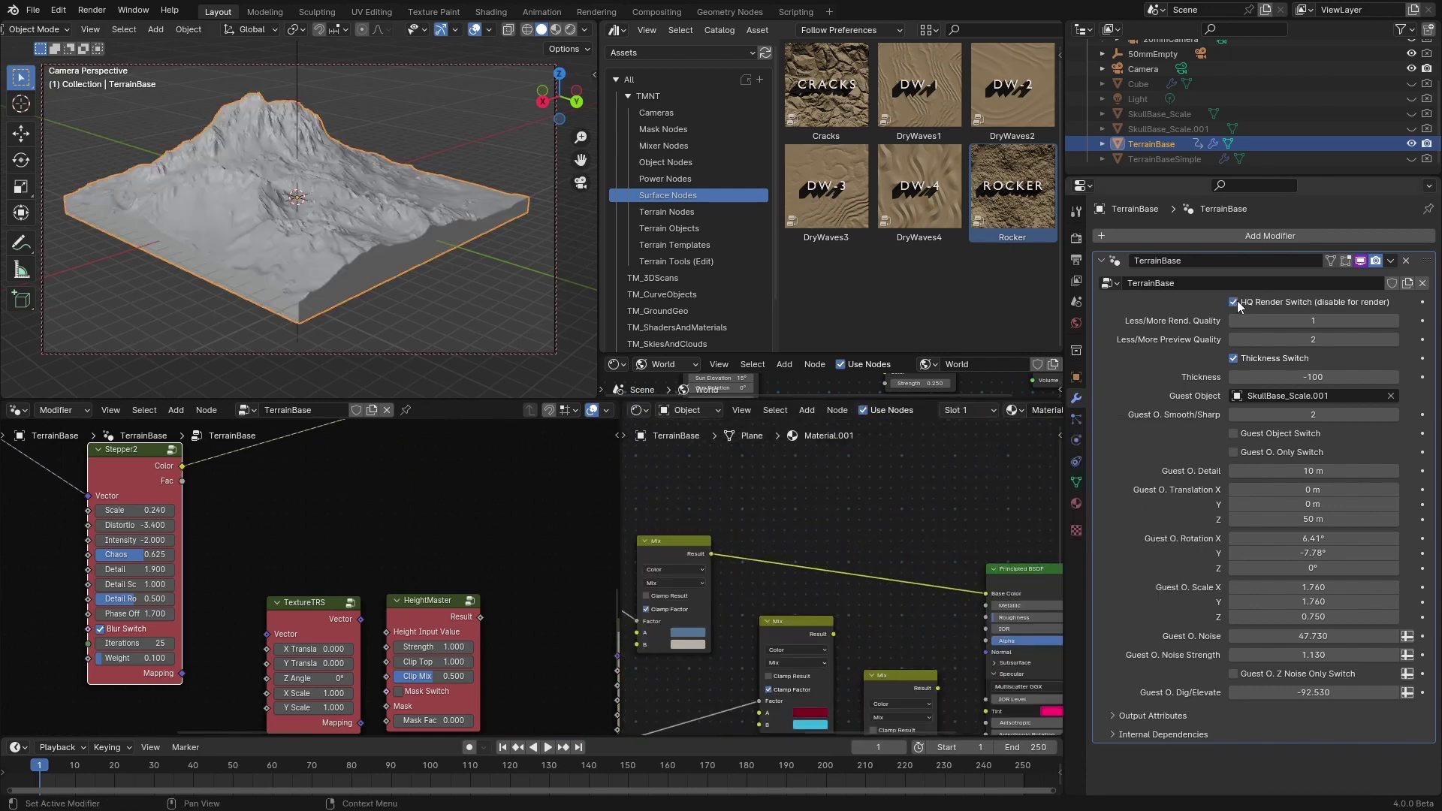
pyautogui.click(570, 30)
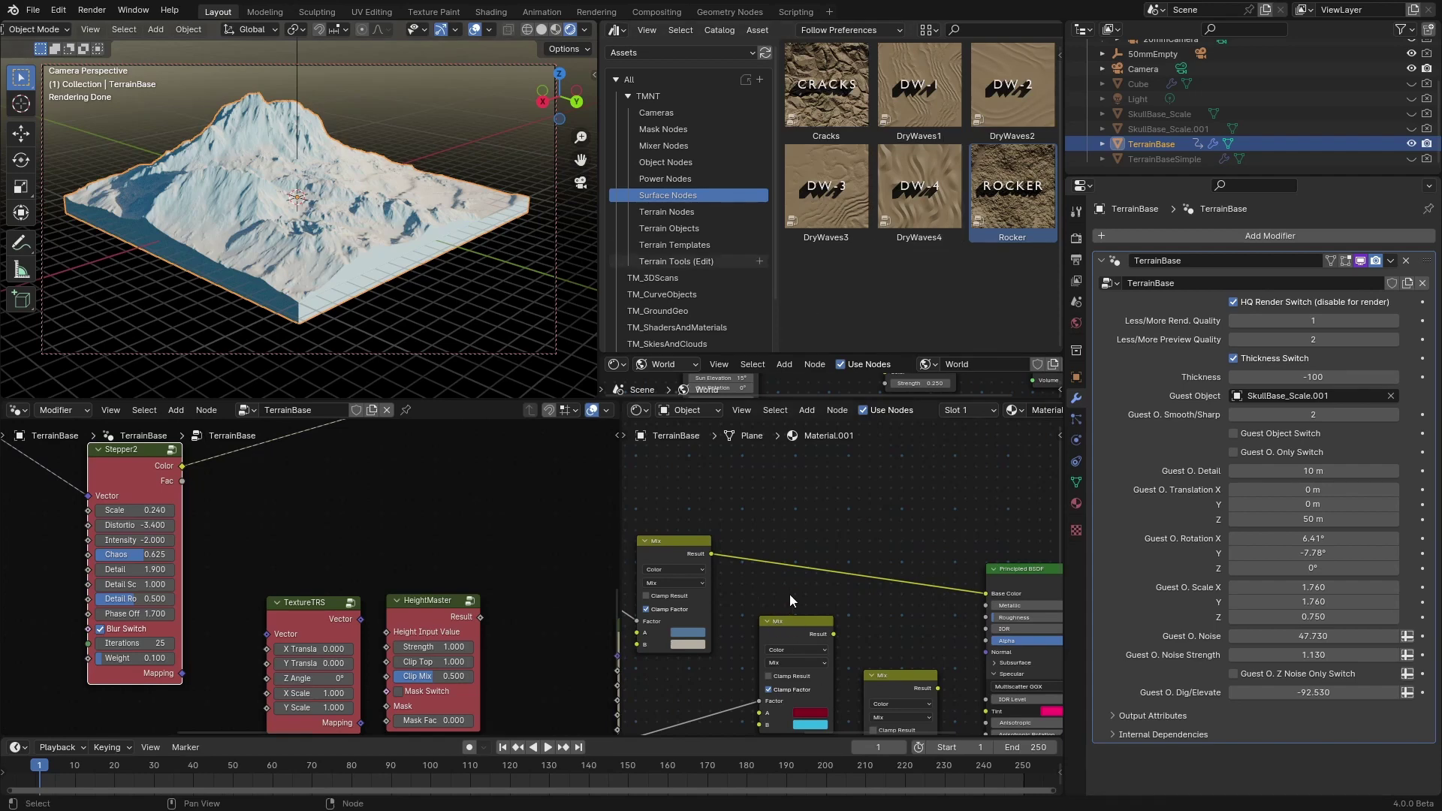
# Step: Darken the blue color A of the Mix node feeding Base Color, and turn off the HQ Render Switch
pyautogui.scroll(3, 781, 593)
pyautogui.click(744, 592)
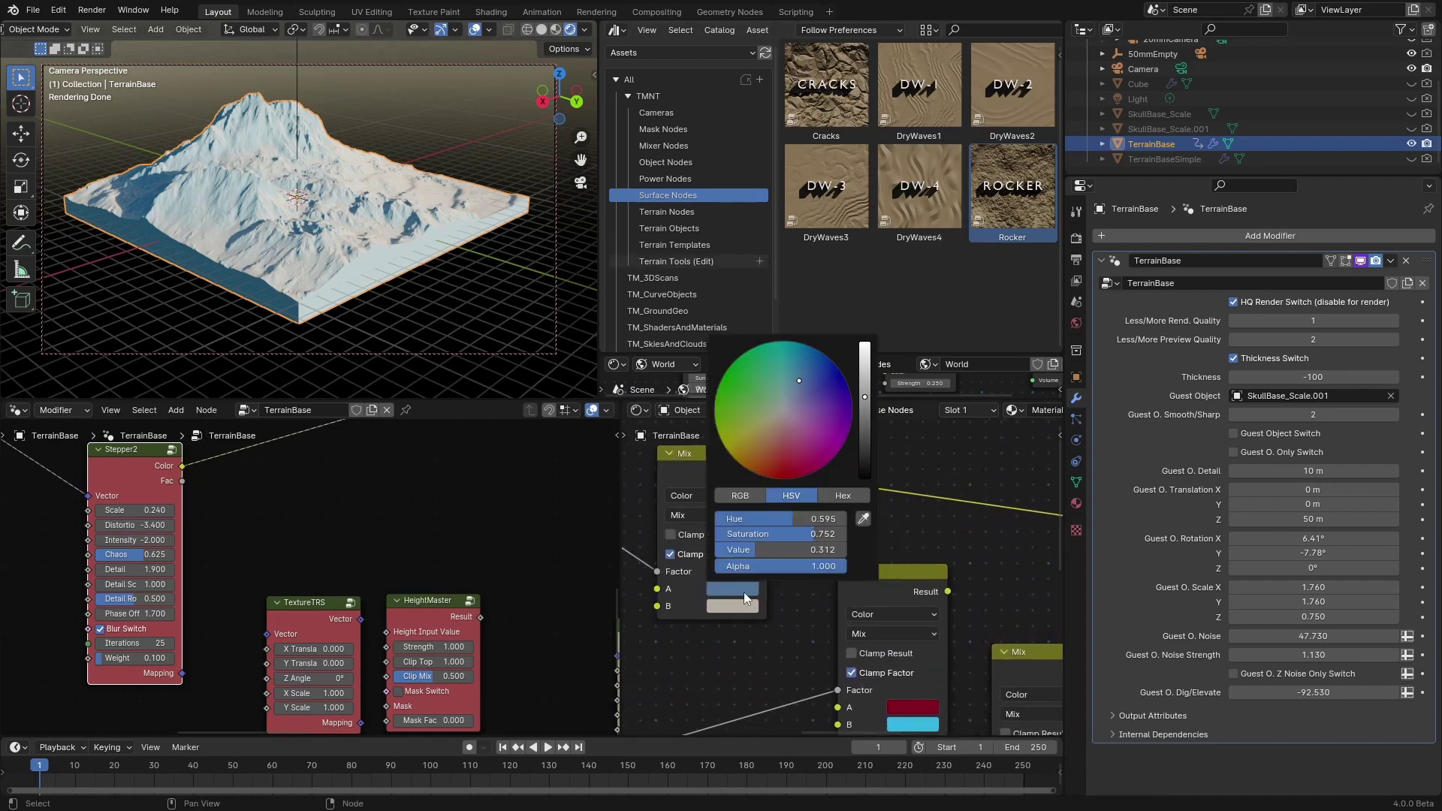
pyautogui.moveTo(865, 399); pyautogui.dragTo(865, 419)
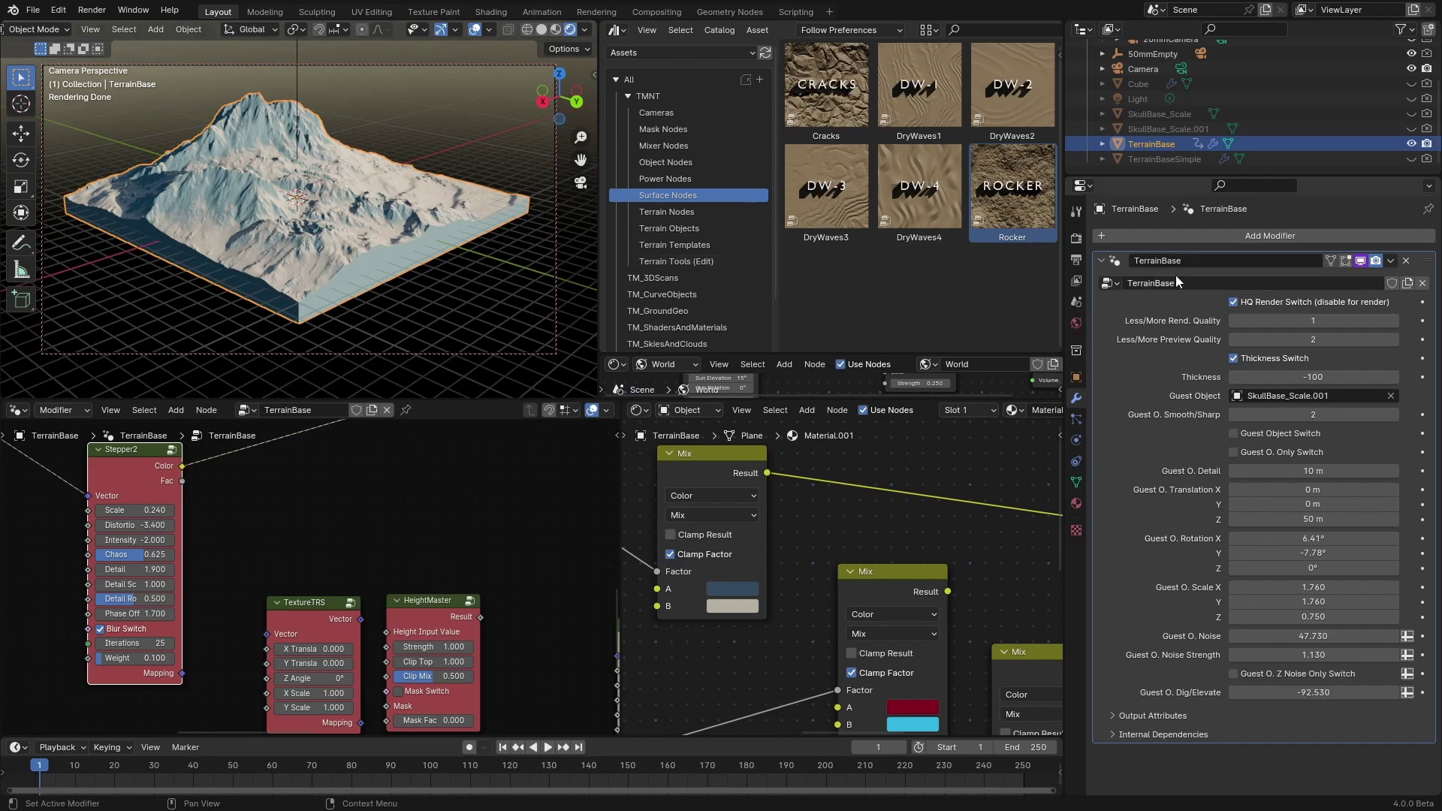
pyautogui.click(1232, 302)
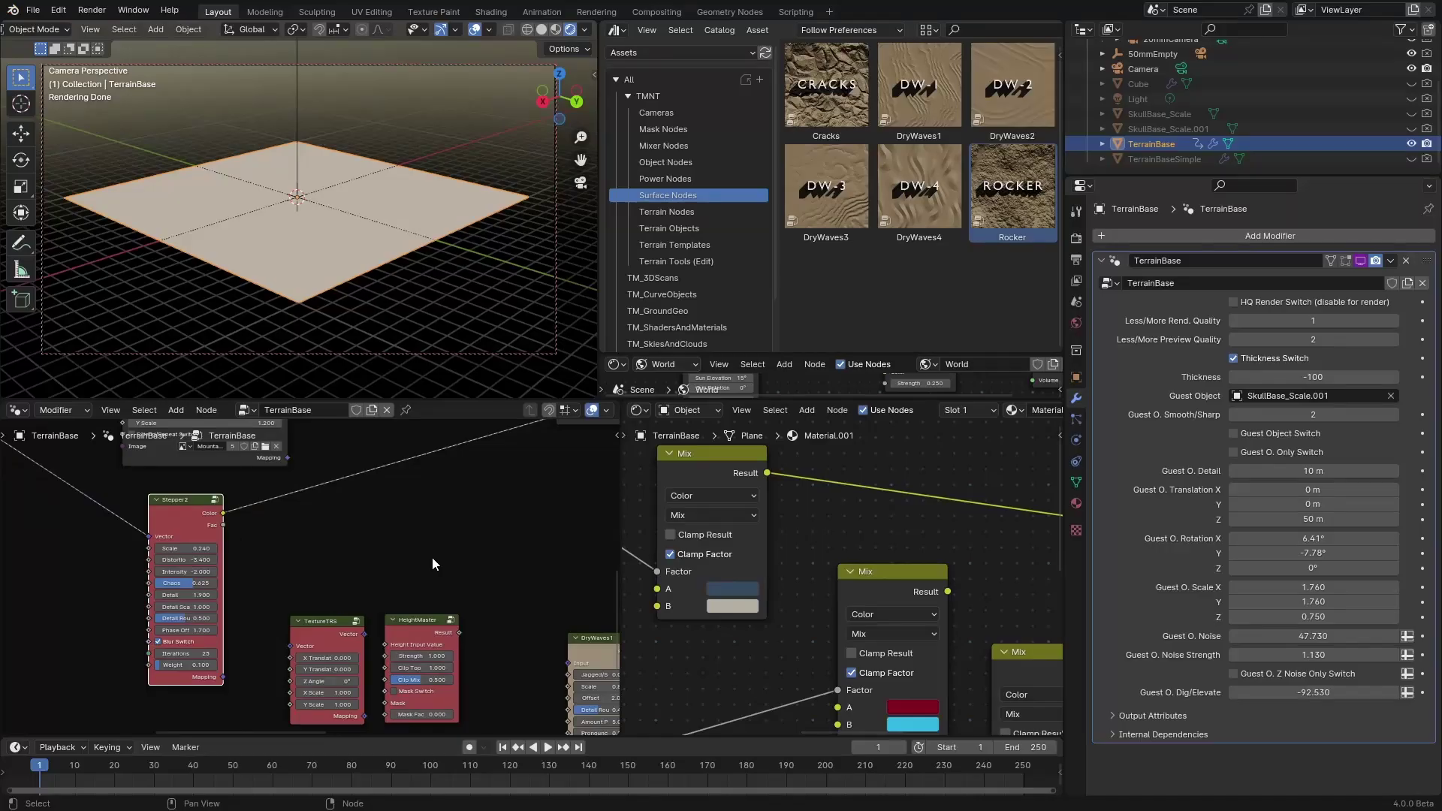
# Step: Insert the HeightMaster node between the second Add node and the Strength node, and turn the HQ Render Switch back on
pyautogui.moveTo(431, 557); pyautogui.dragTo(541, 558, button='middle')
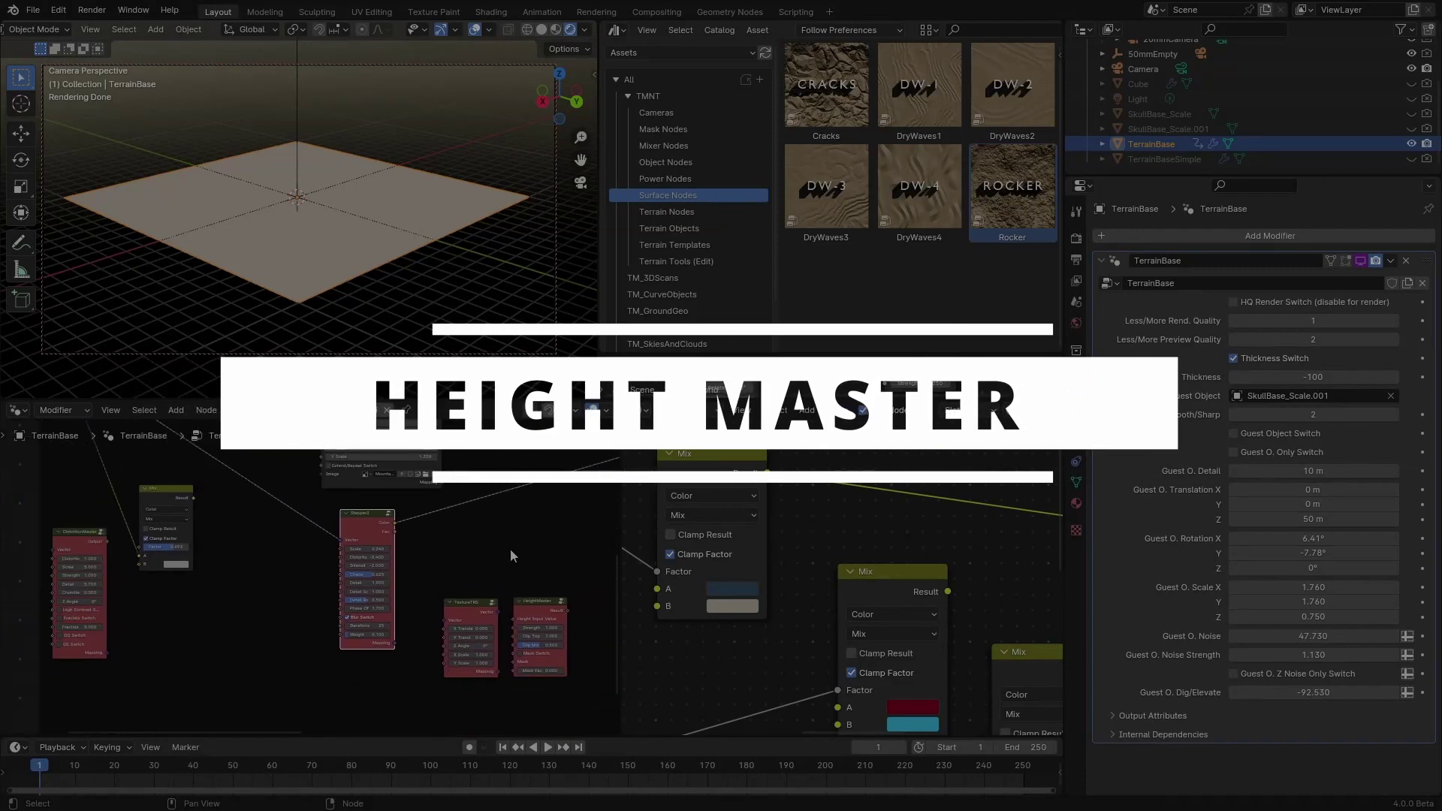
pyautogui.scroll(3, 304, 568)
pyautogui.moveTo(236, 579); pyautogui.dragTo(196, 560, button='middle')
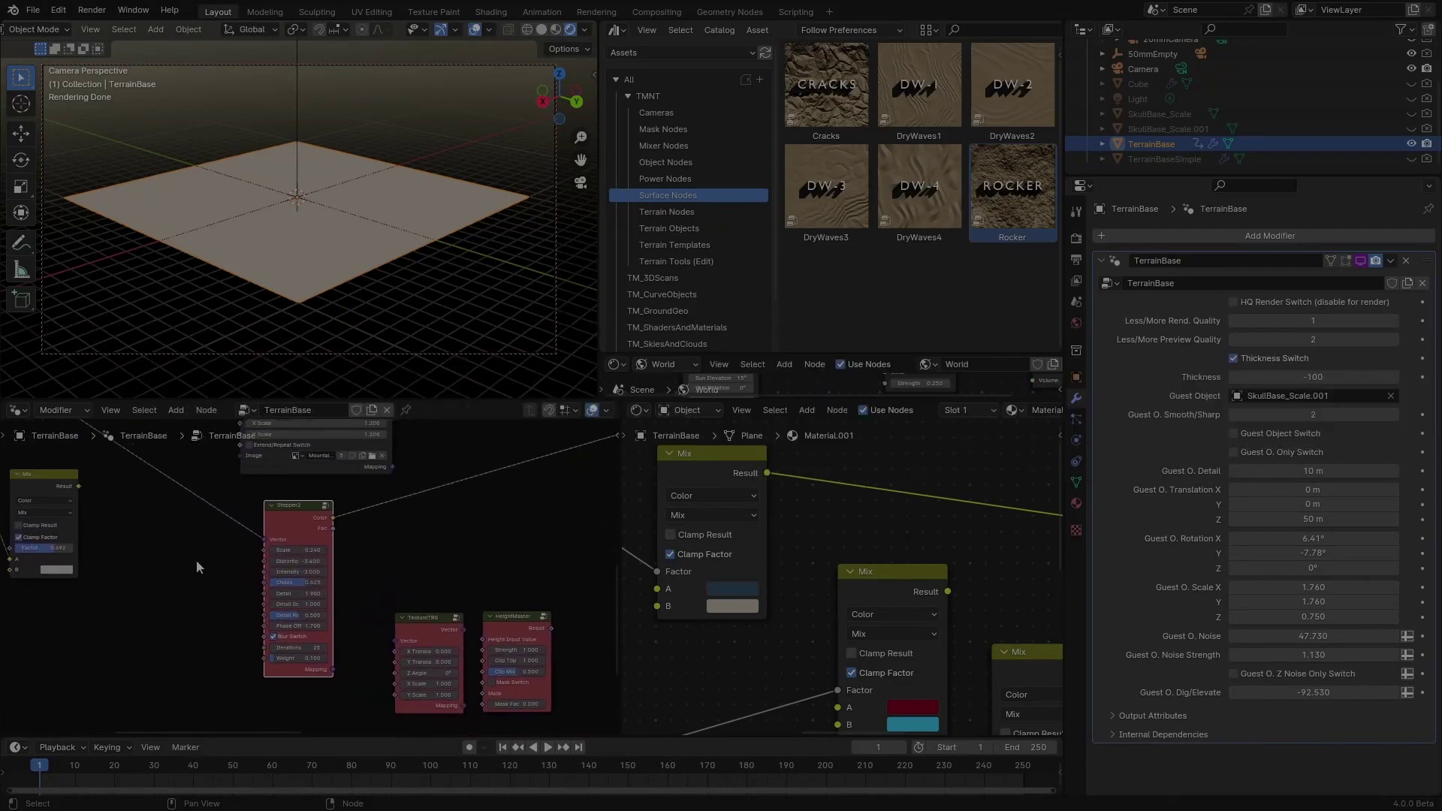
pyautogui.moveTo(376, 567); pyautogui.dragTo(118, 556, button='middle')
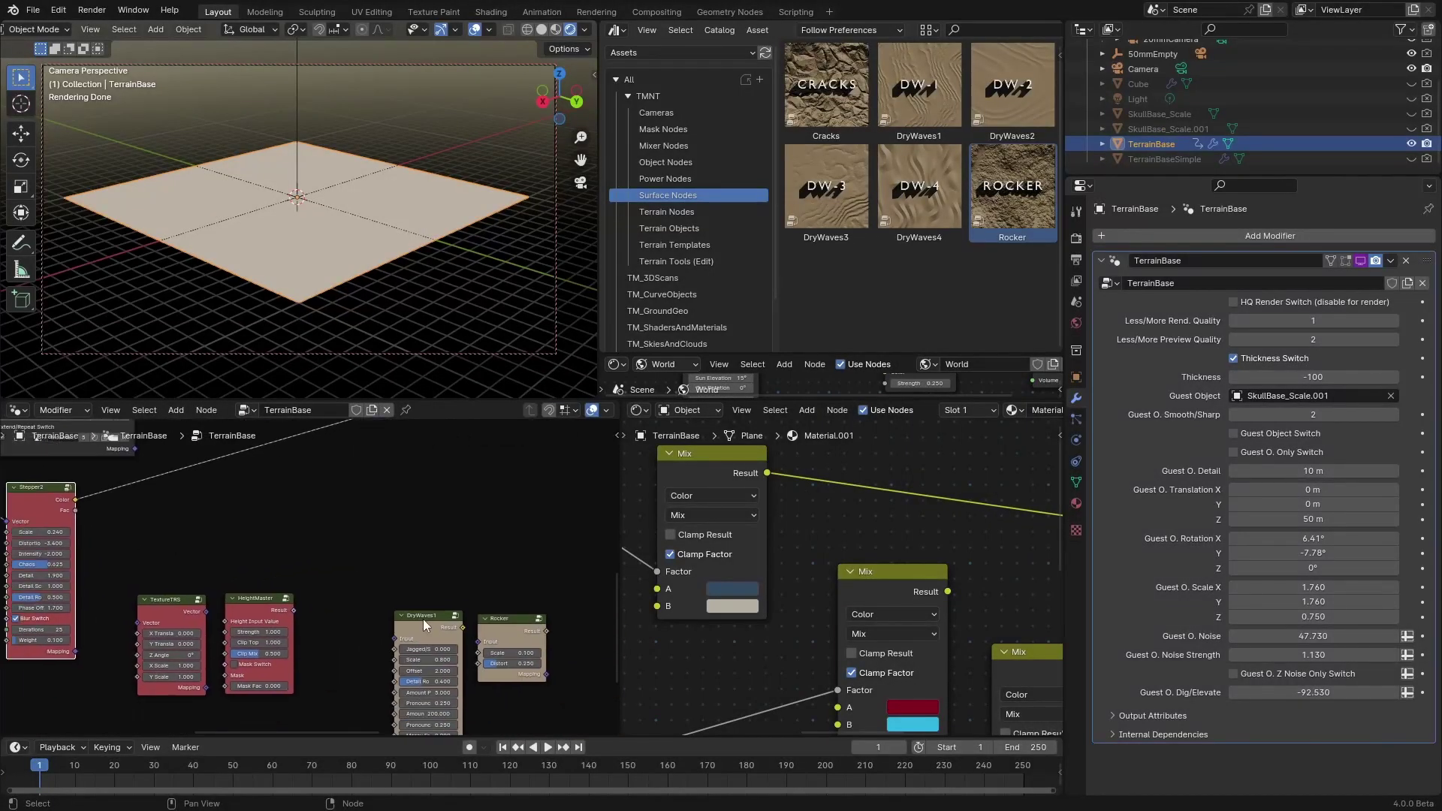
pyautogui.moveTo(337, 561); pyautogui.dragTo(356, 607, button='middle')
pyautogui.scroll(-2, 386, 678)
pyautogui.scroll(4, 359, 601)
pyautogui.scroll(-5, 355, 605)
pyautogui.scroll(-3, 319, 670)
pyautogui.moveTo(316, 674); pyautogui.dragTo(358, 600)
pyautogui.moveTo(359, 601); pyautogui.dragTo(258, 644, button='middle')
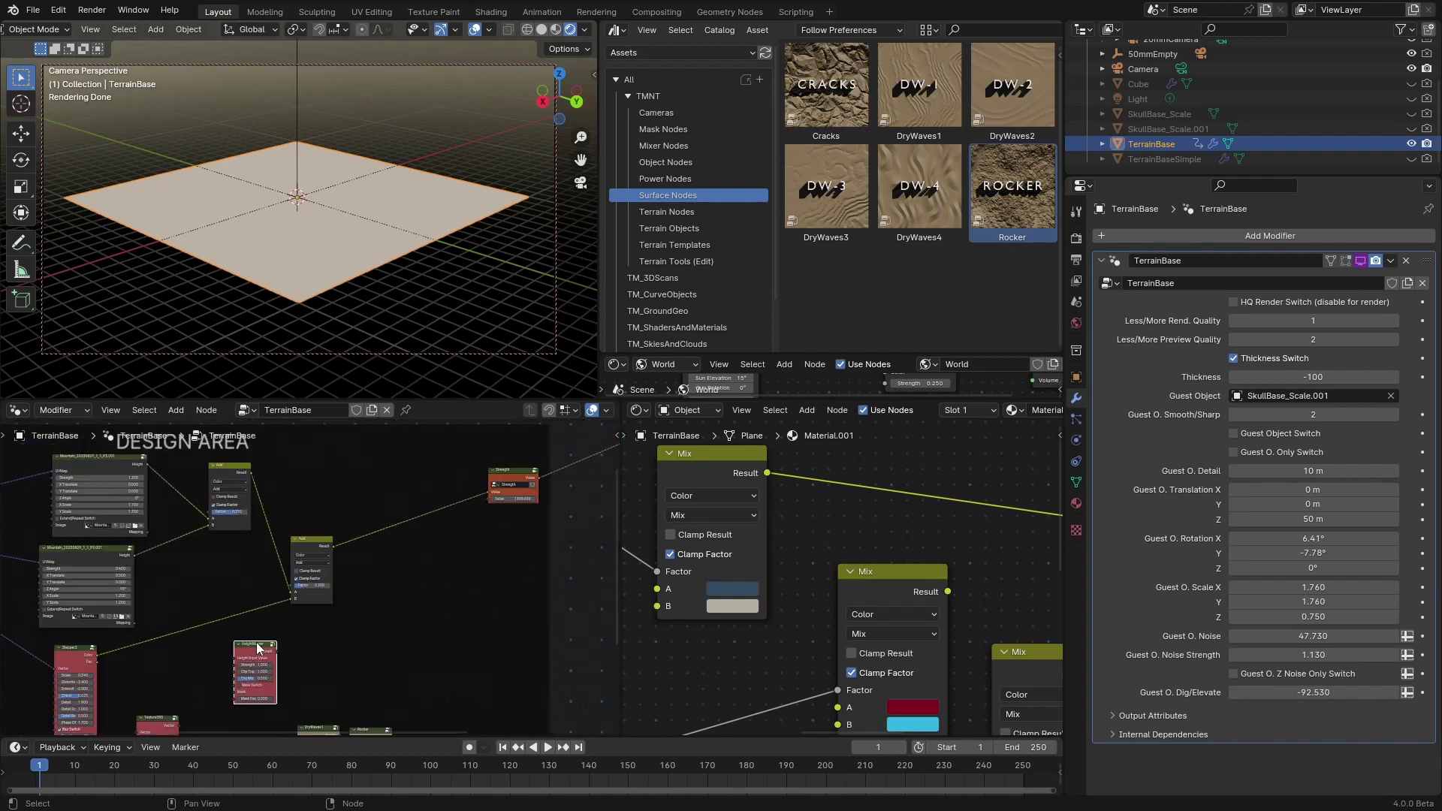
pyautogui.moveTo(257, 644); pyautogui.dragTo(415, 571)
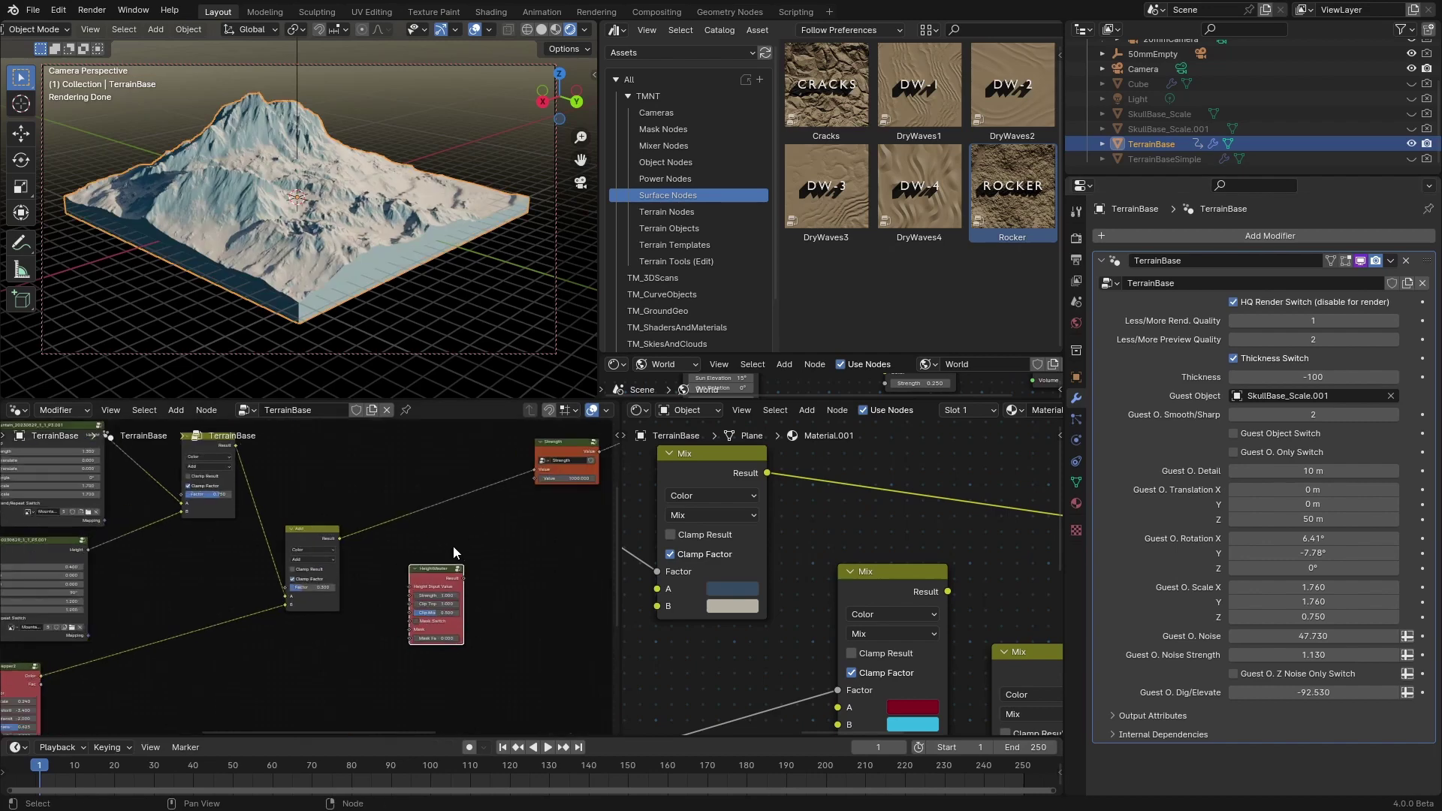
pyautogui.moveTo(452, 545); pyautogui.dragTo(410, 563, button='middle')
pyautogui.moveTo(401, 597); pyautogui.dragTo(452, 494)
# Step: Set HeightMaster's Strength to 1.900, Clip Top to 3.000 and Clip Mix to 0.300
pyautogui.scroll(5, 402, 507)
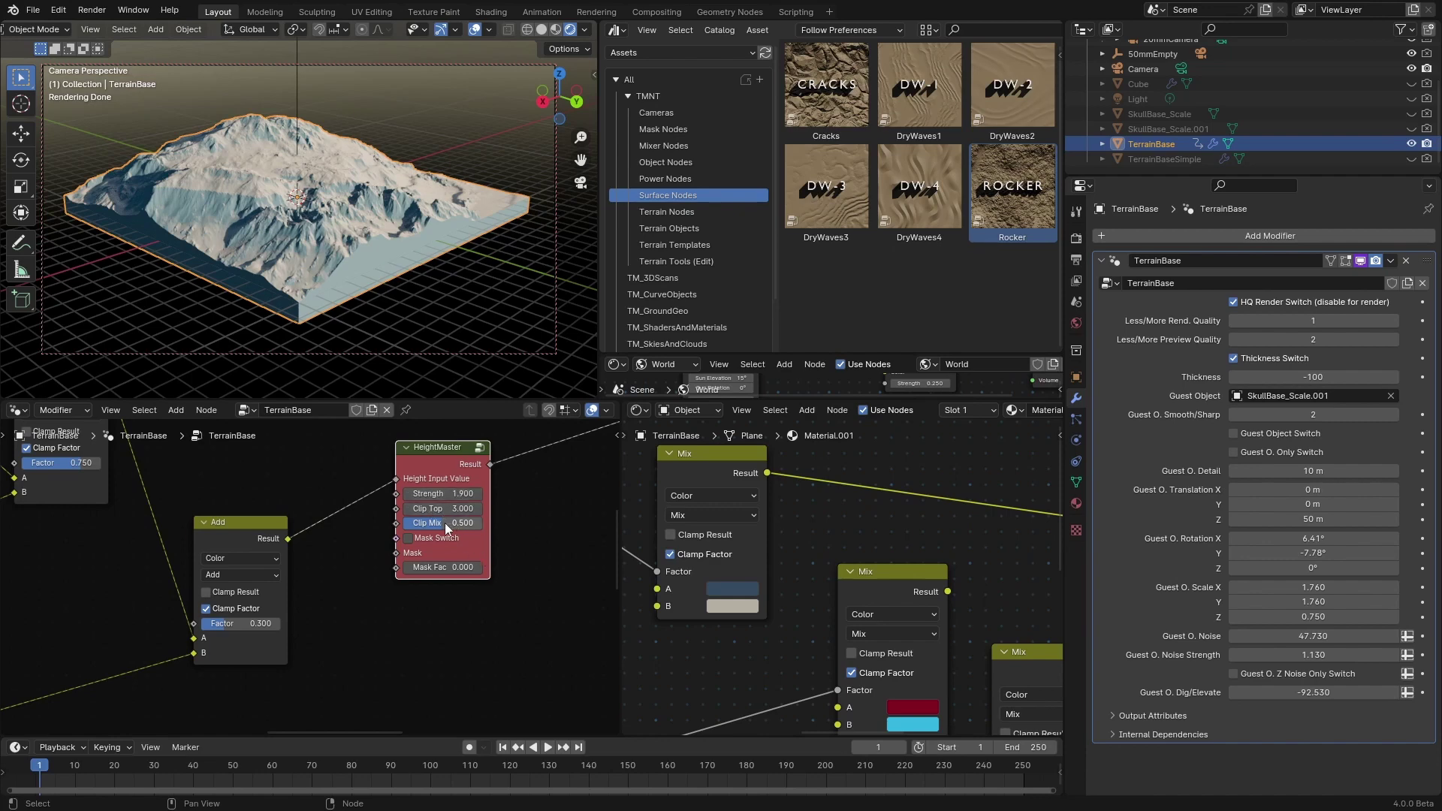
pyautogui.moveTo(444, 523); pyautogui.dragTo(396, 523)
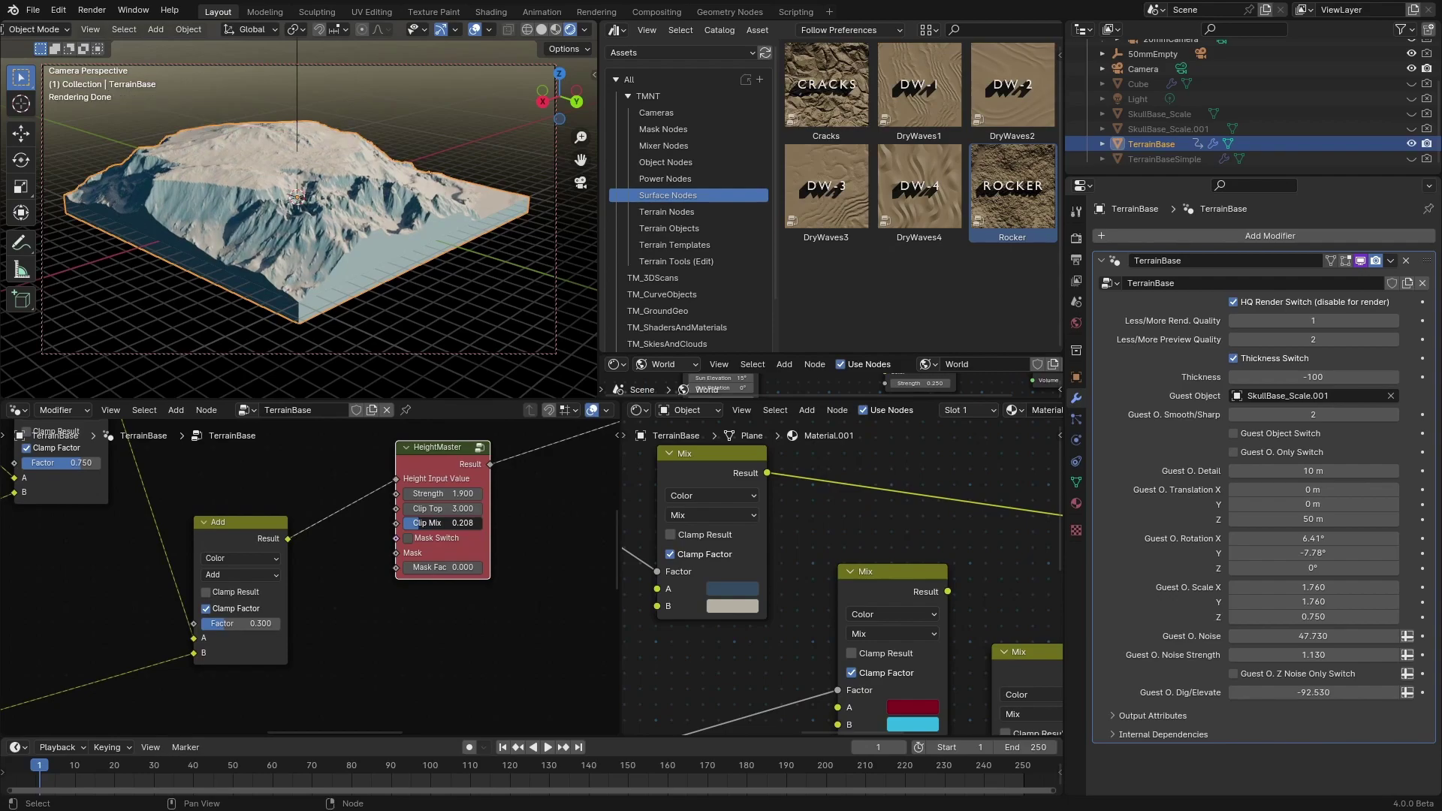
pyautogui.moveTo(251, 153); pyautogui.dragTo(367, 158, button='middle')
pyautogui.scroll(6, 374, 155)
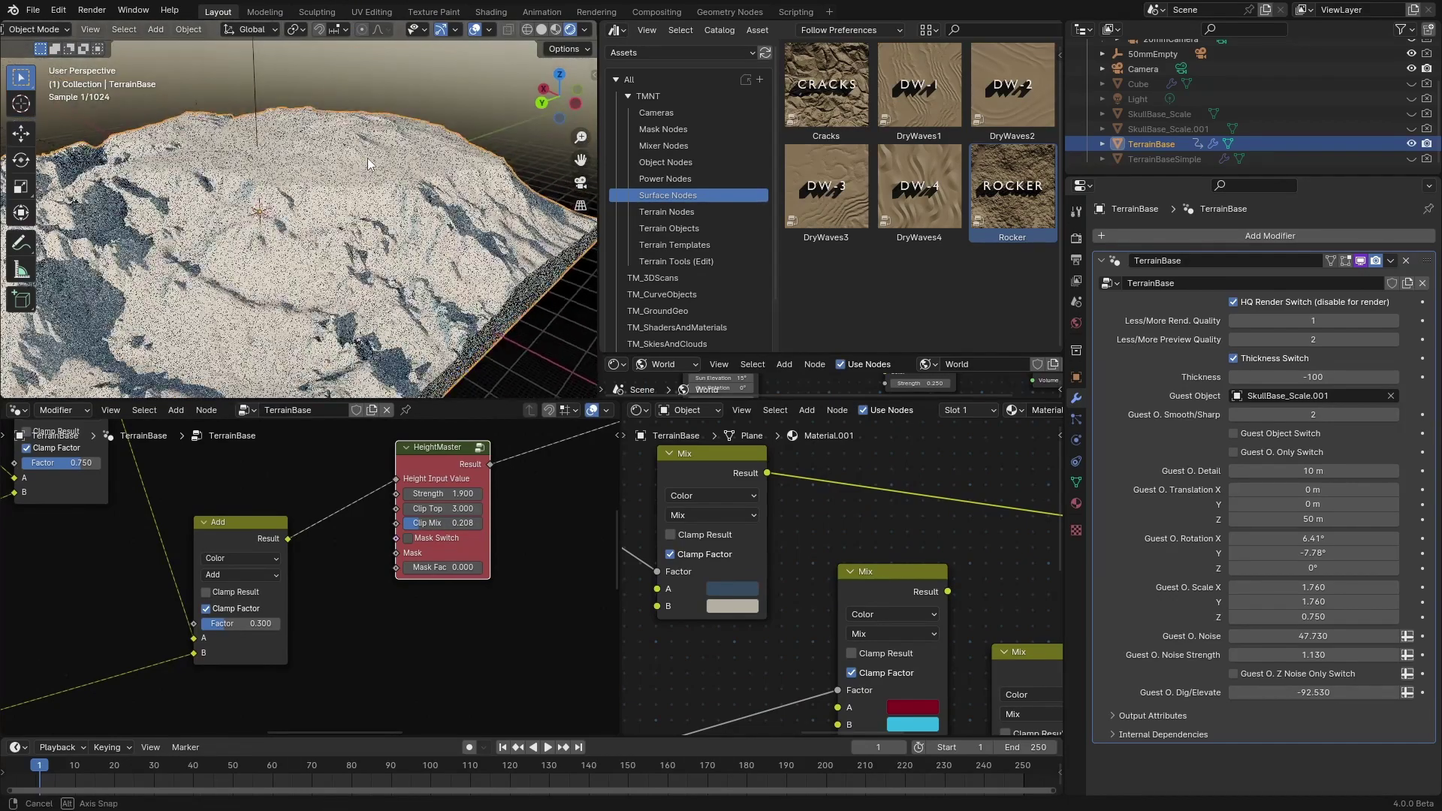
pyautogui.moveTo(423, 523)
pyautogui.mouseDown()
pyautogui.moveTo(456, 523)
pyautogui.moveTo(430, 529)
pyautogui.mouseUp()
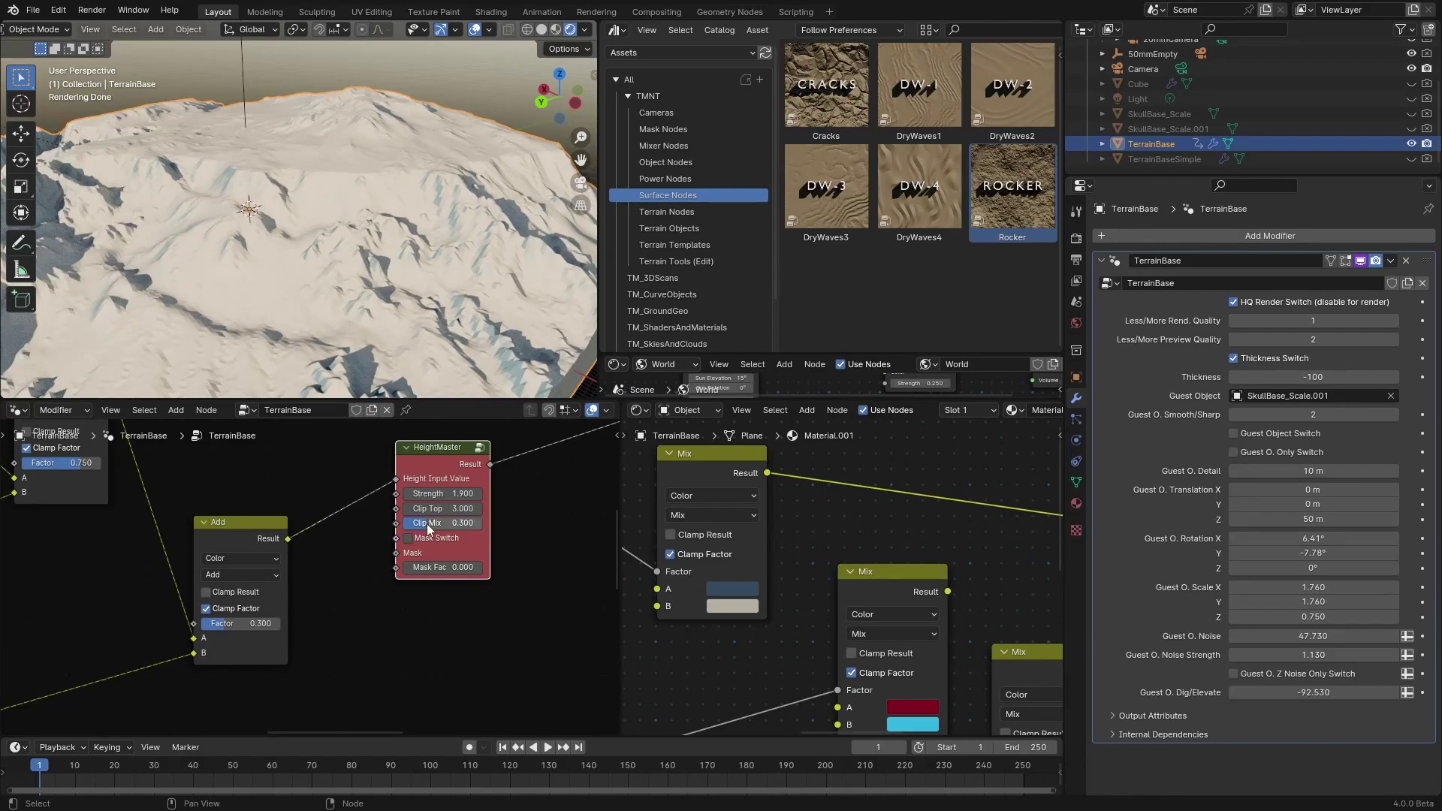
# Step: Check the clipped mountain top from another angle, and render the camera view with the HQ Render Switch off
pyautogui.moveTo(238, 186); pyautogui.dragTo(371, 214, button='middle')
pyautogui.scroll(3, 371, 213)
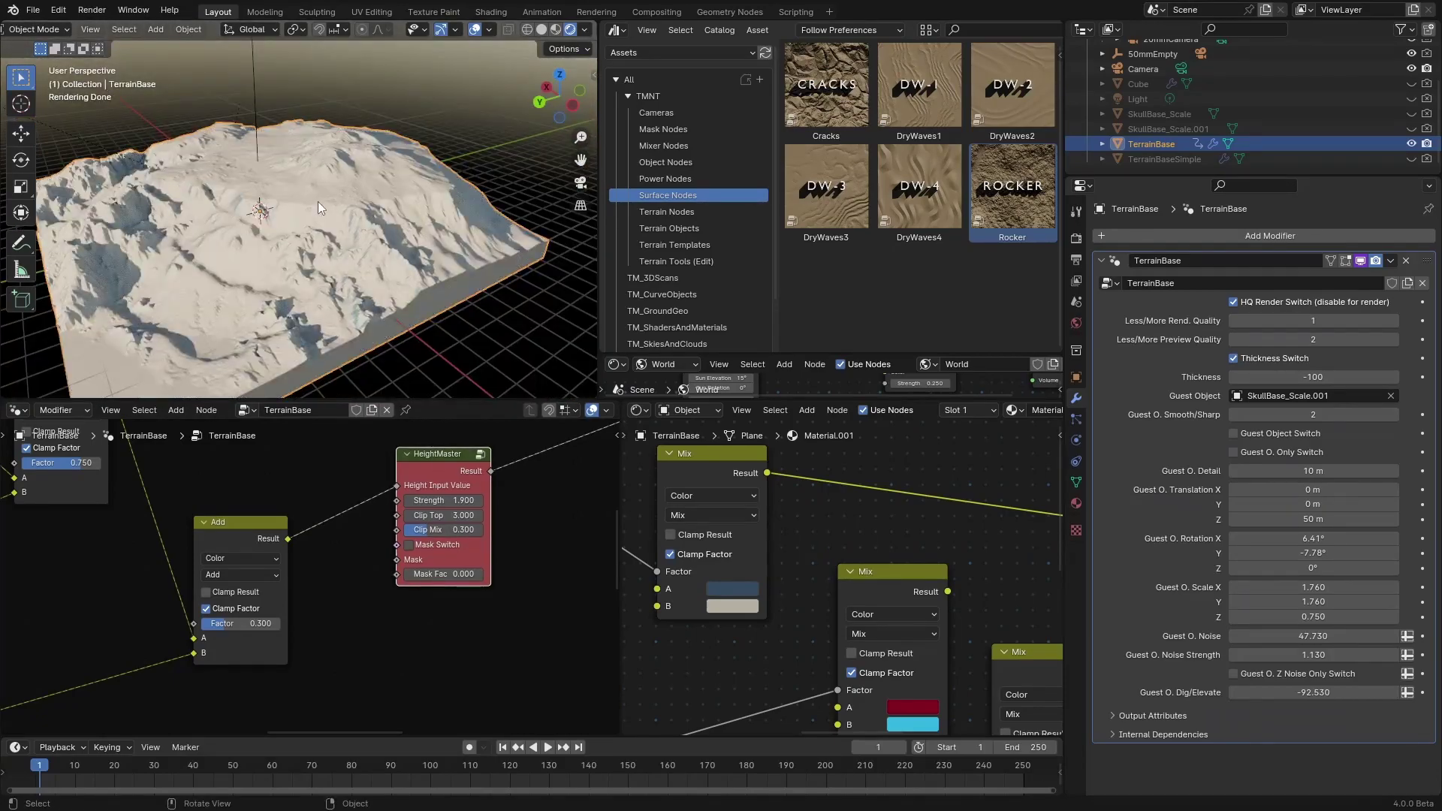
pyautogui.press('KP_0')
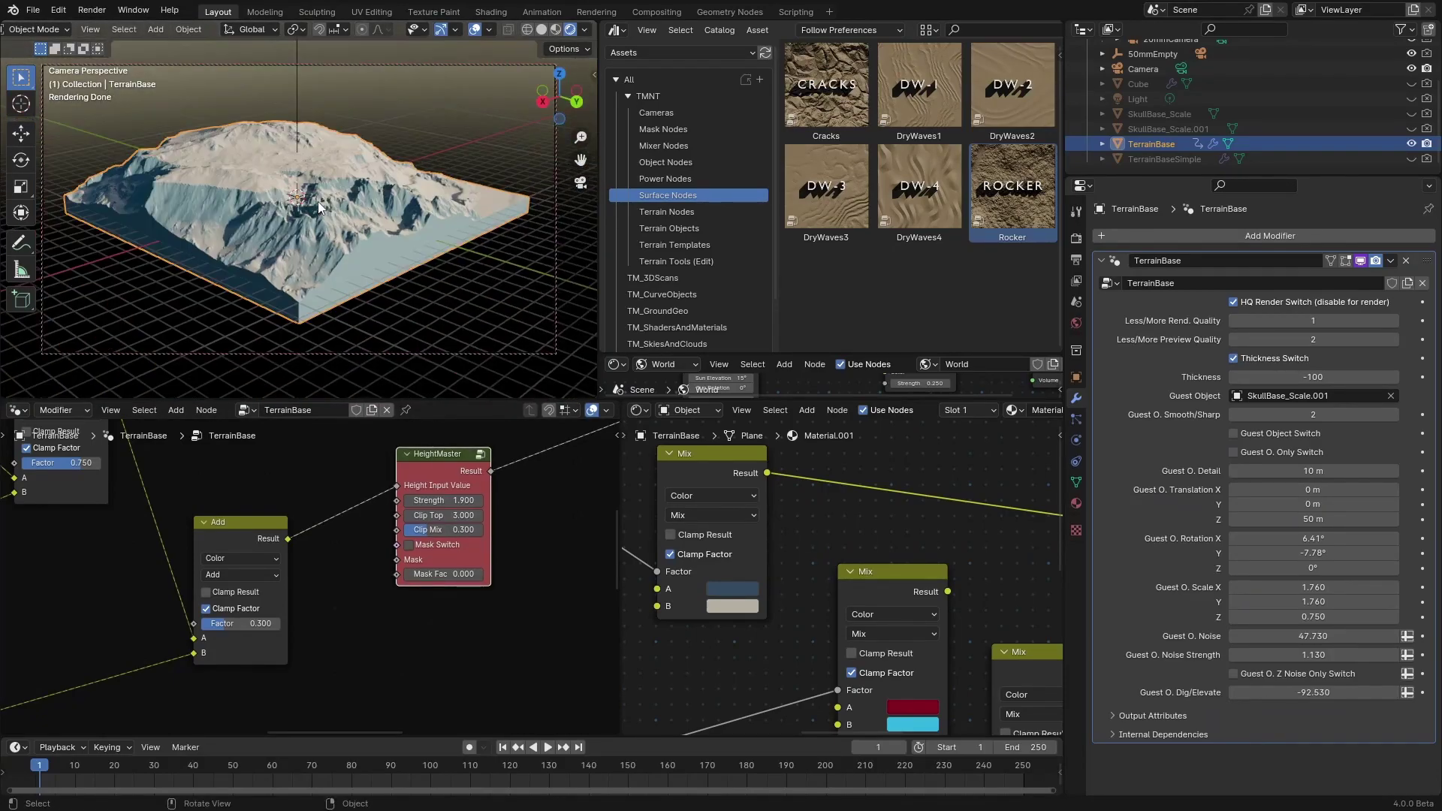
pyautogui.click(1233, 302)
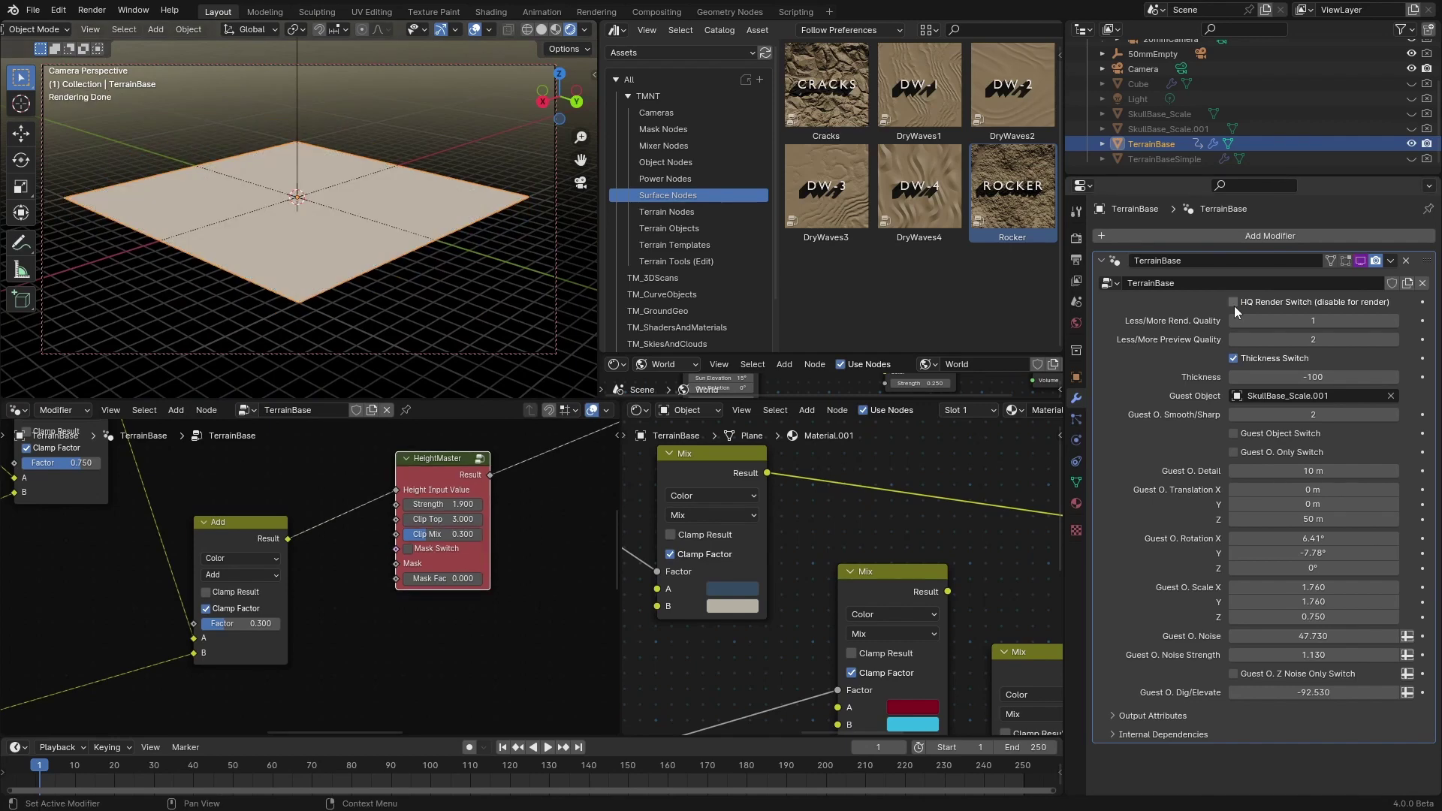
pyautogui.press('F12')
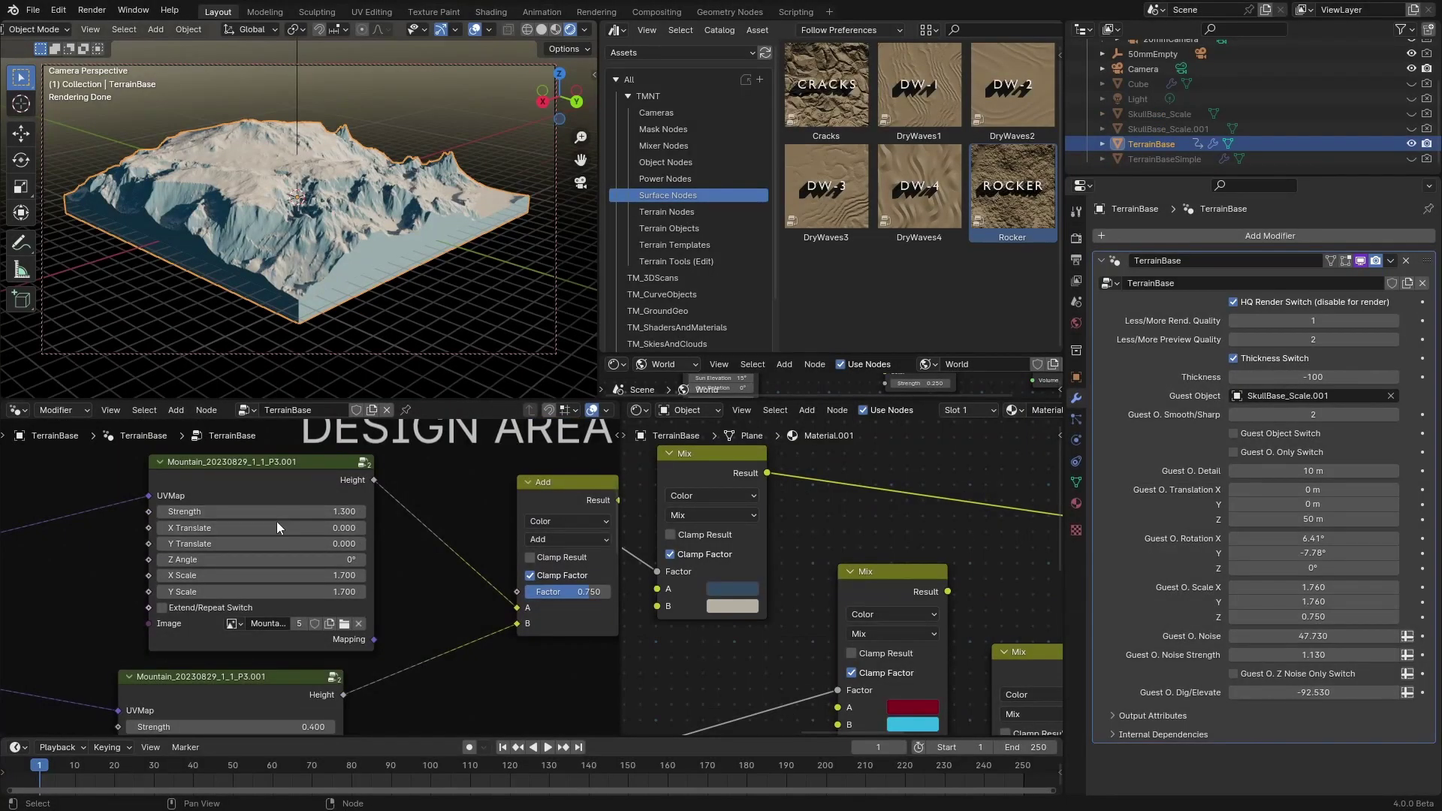
# Step: Set the first Mountain node's X Scale and Y Scale to 1.160 and its Y Translate to 0.150
pyautogui.moveTo(263, 576); pyautogui.dragTo(180, 575)
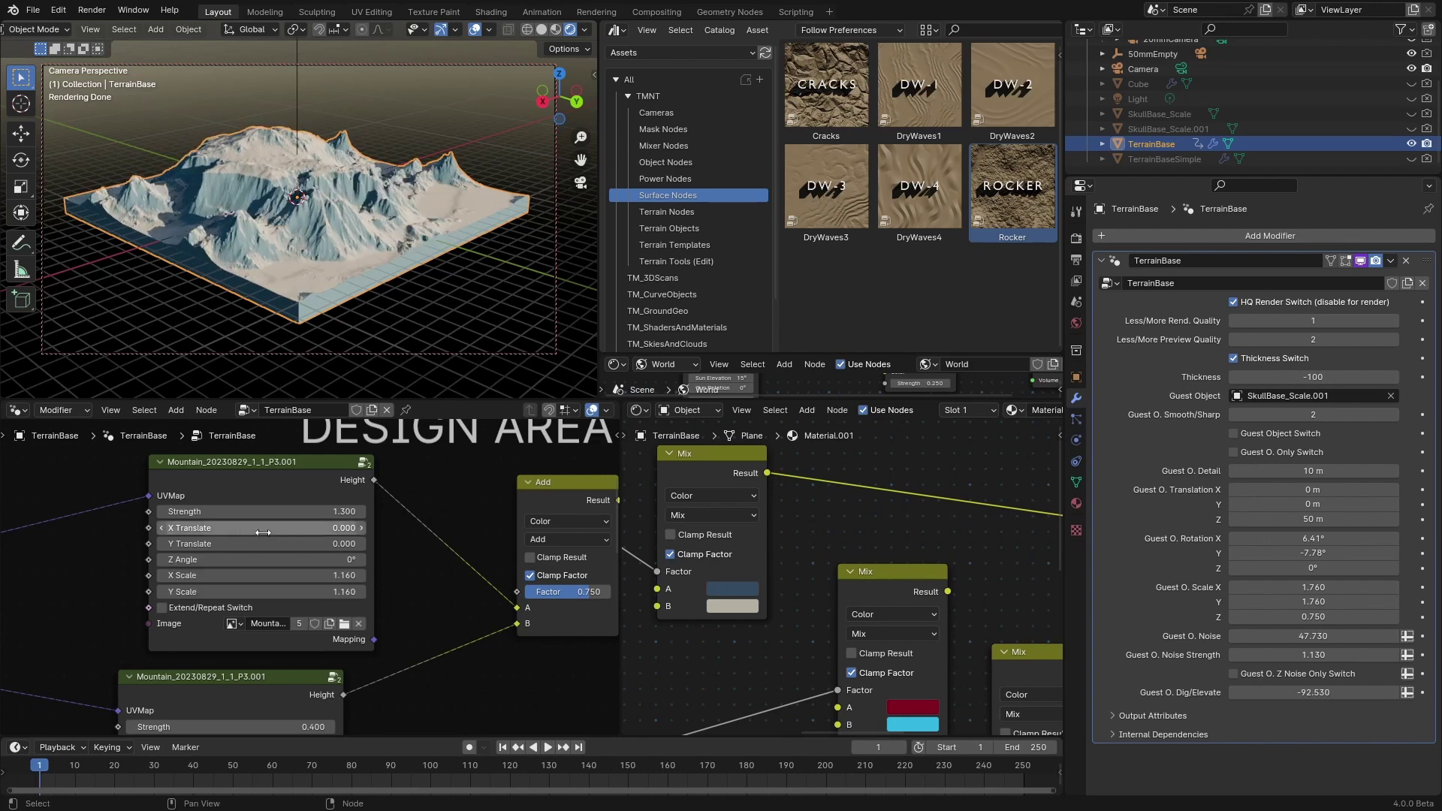
pyautogui.moveTo(267, 531)
pyautogui.keyDown('shift'); pyautogui.mouseDown()
pyautogui.moveTo(235, 548)
pyautogui.moveTo(279, 547)
pyautogui.mouseUp(); pyautogui.keyUp('shift')
pyautogui.hotkey('ctrl', 'z')
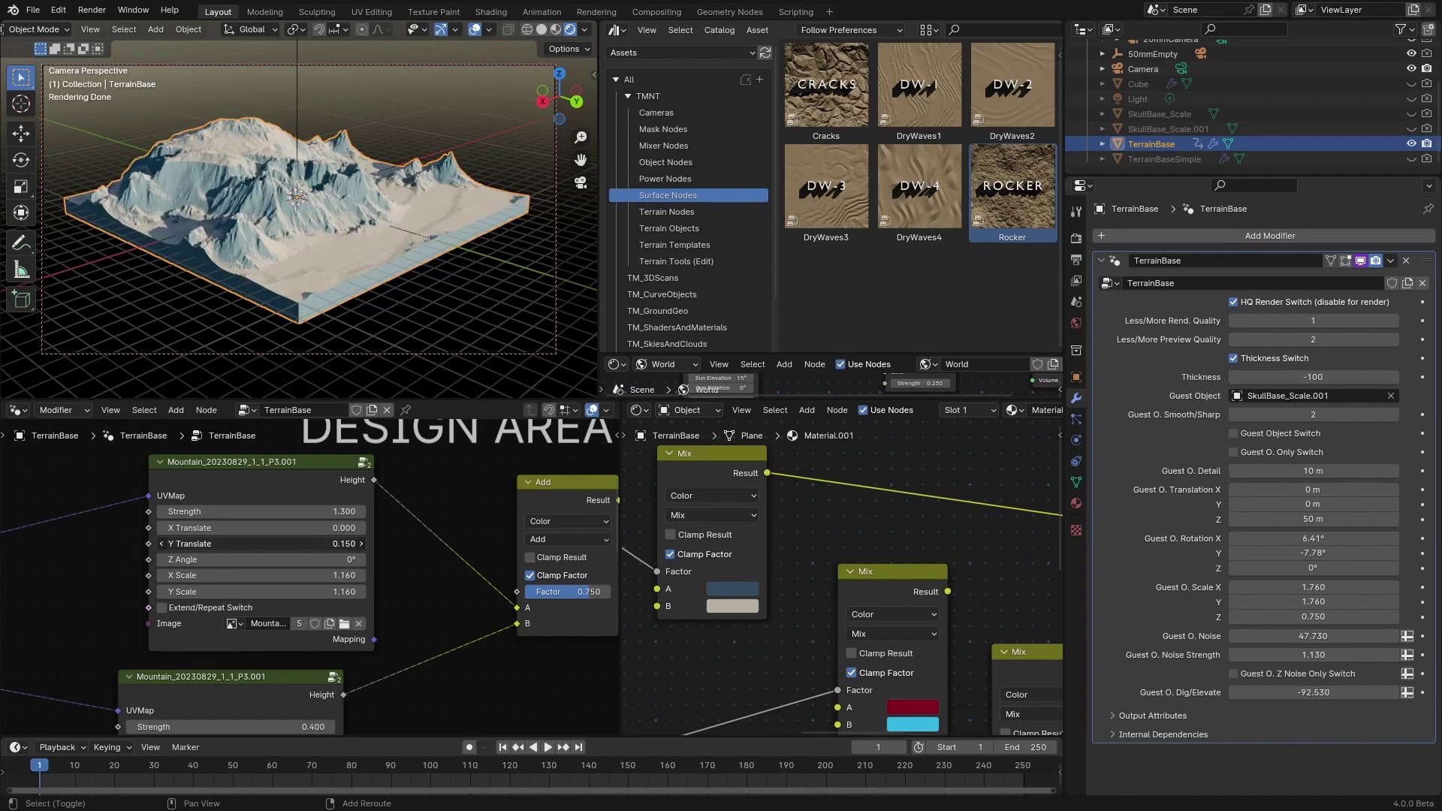
# Step: Set the Stepper2 node's Scale to 0.390
pyautogui.scroll(-13, 404, 621)
pyautogui.moveTo(490, 643); pyautogui.dragTo(321, 548, button='middle')
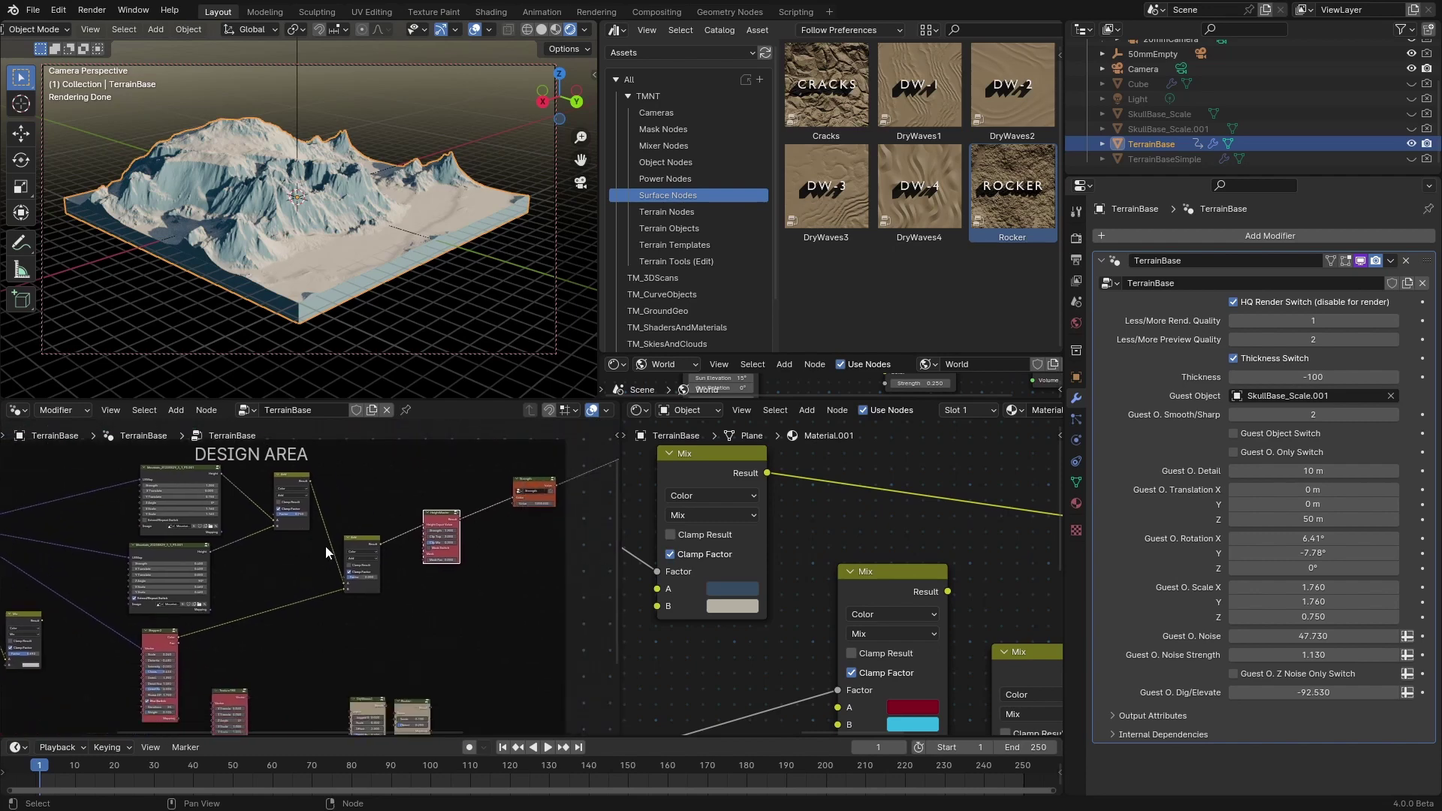
pyautogui.scroll(3, 326, 548)
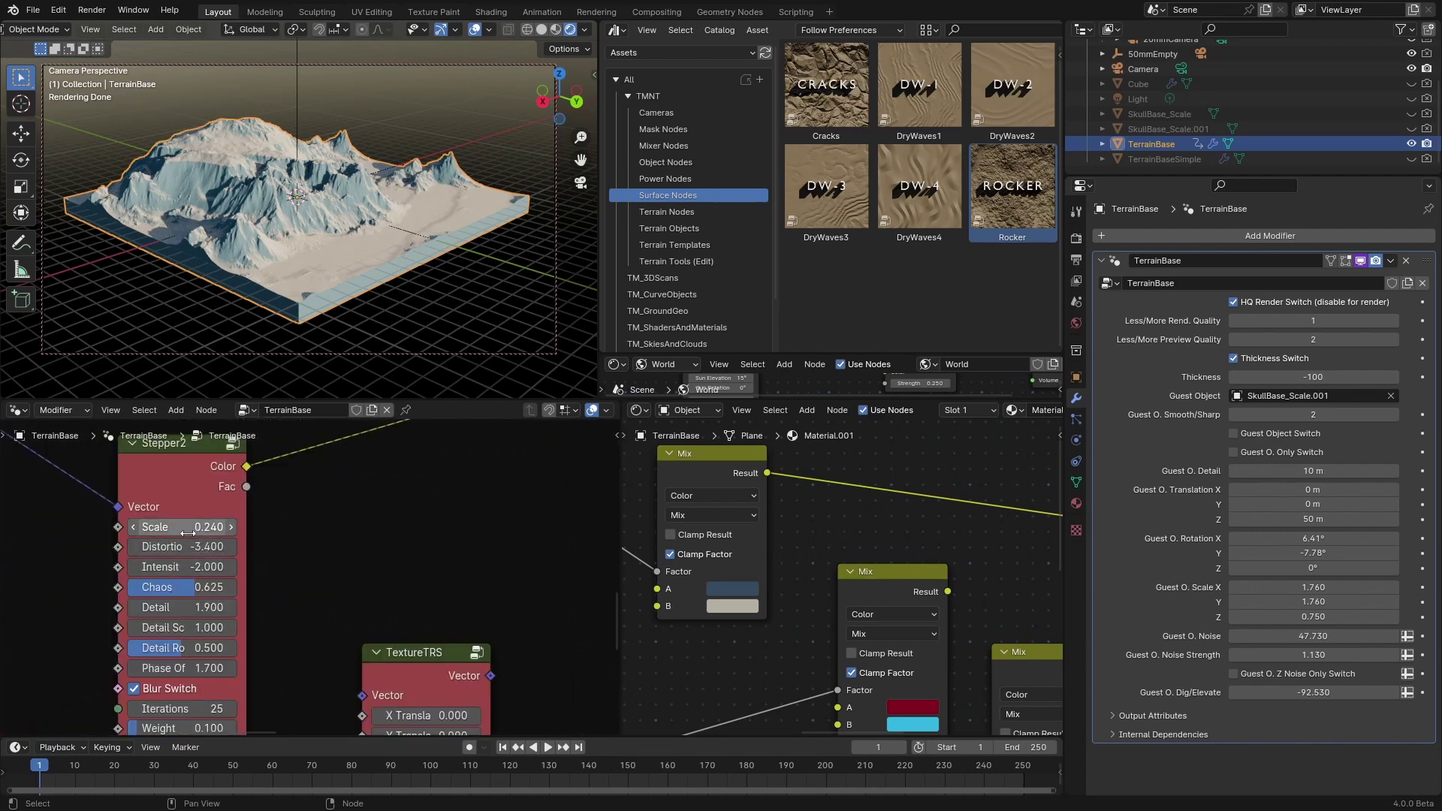
pyautogui.moveTo(185, 533); pyautogui.dragTo(218, 533)
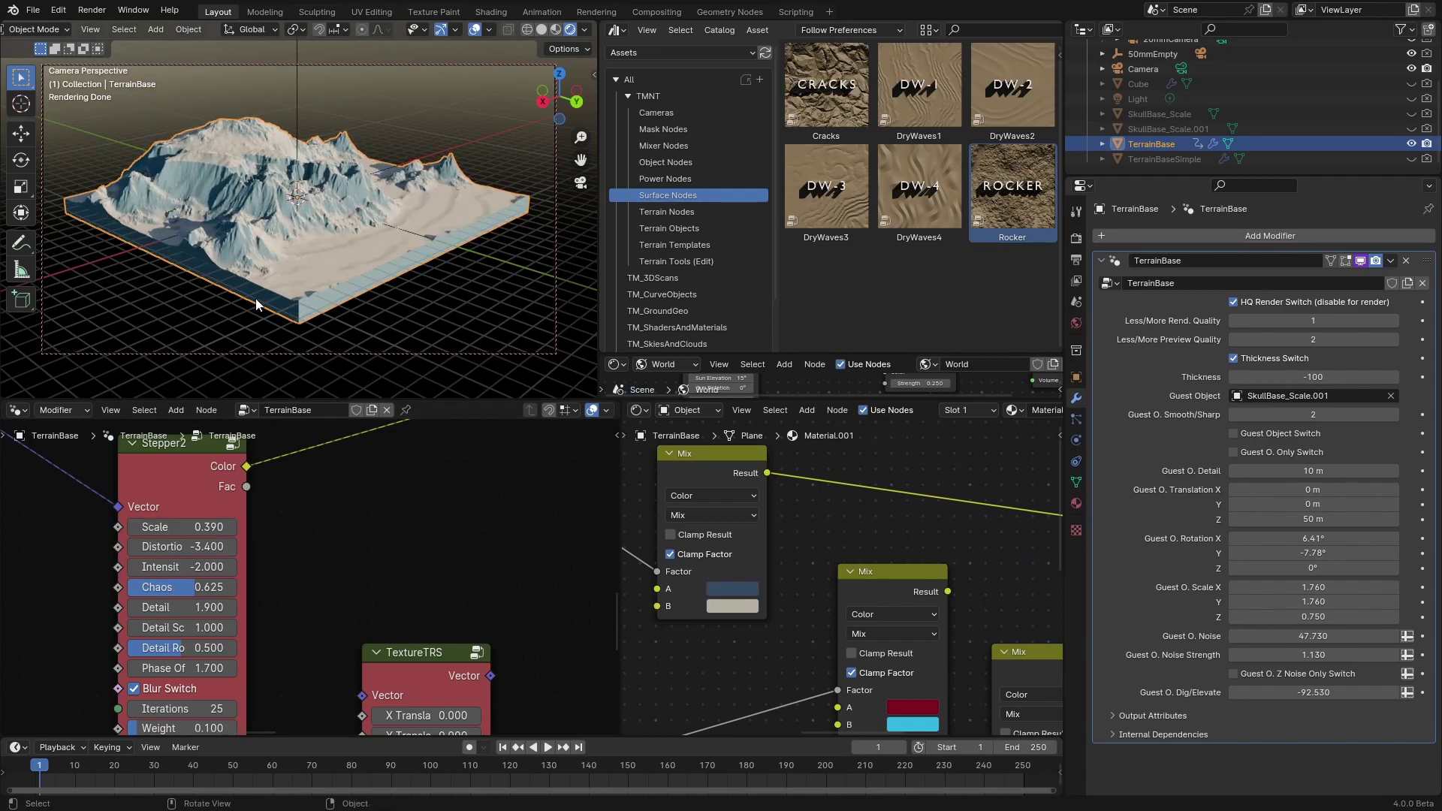
# Step: Save the file and render the camera view, rendering again with the HQ Render Switch off
pyautogui.hotkey('ctrl', 's')
pyautogui.press('F12')
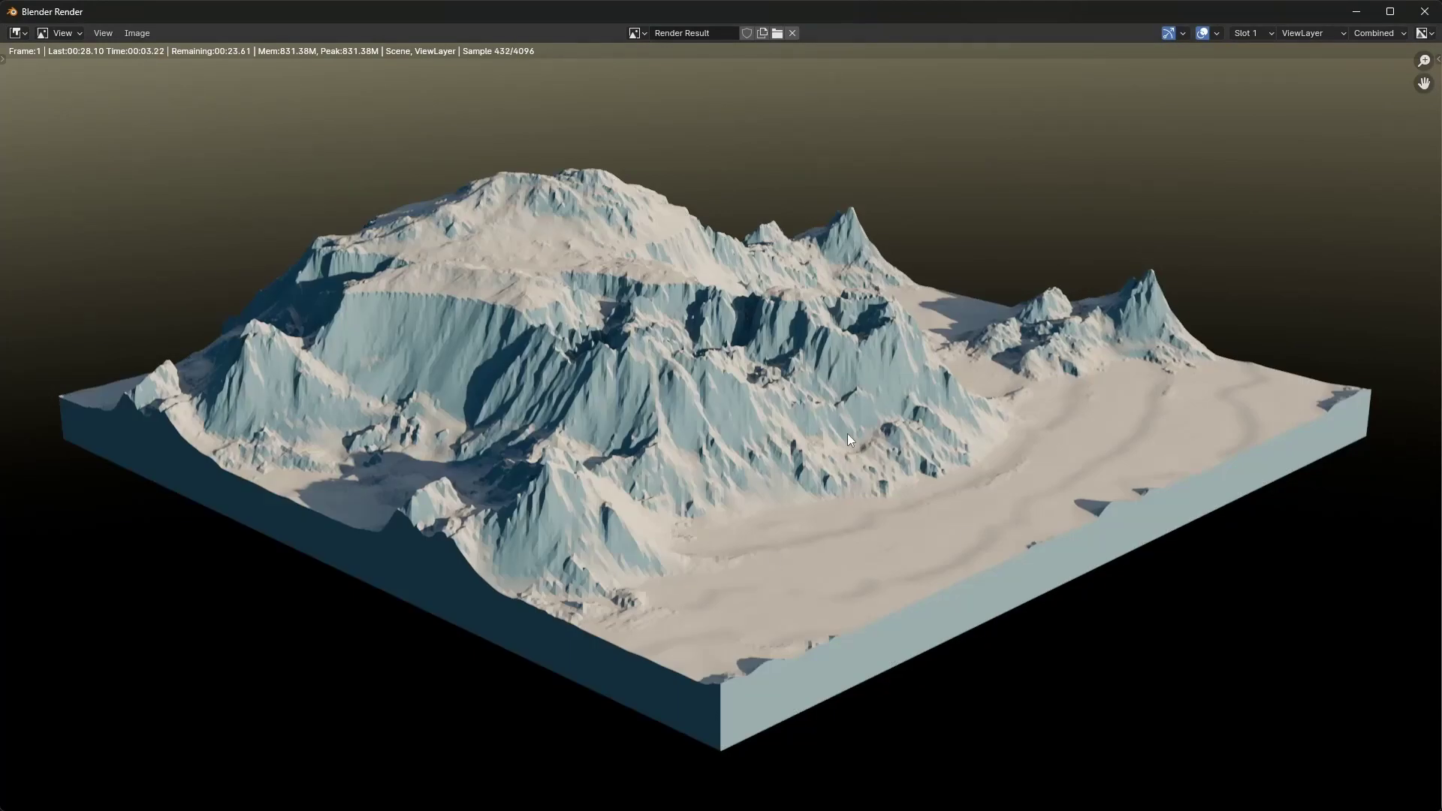
pyautogui.click(1423, 18)
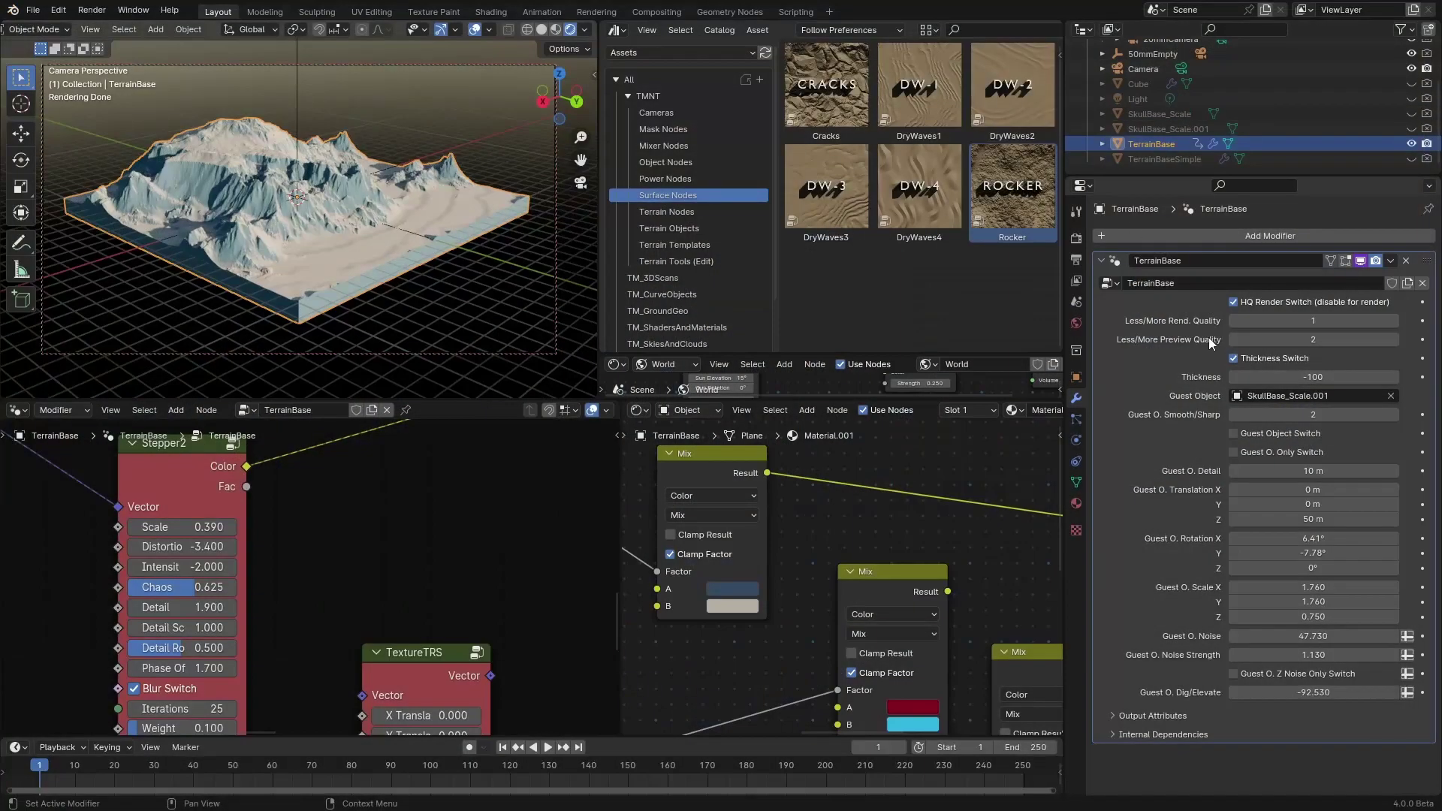
pyautogui.click(1233, 302)
pyautogui.press('F12')
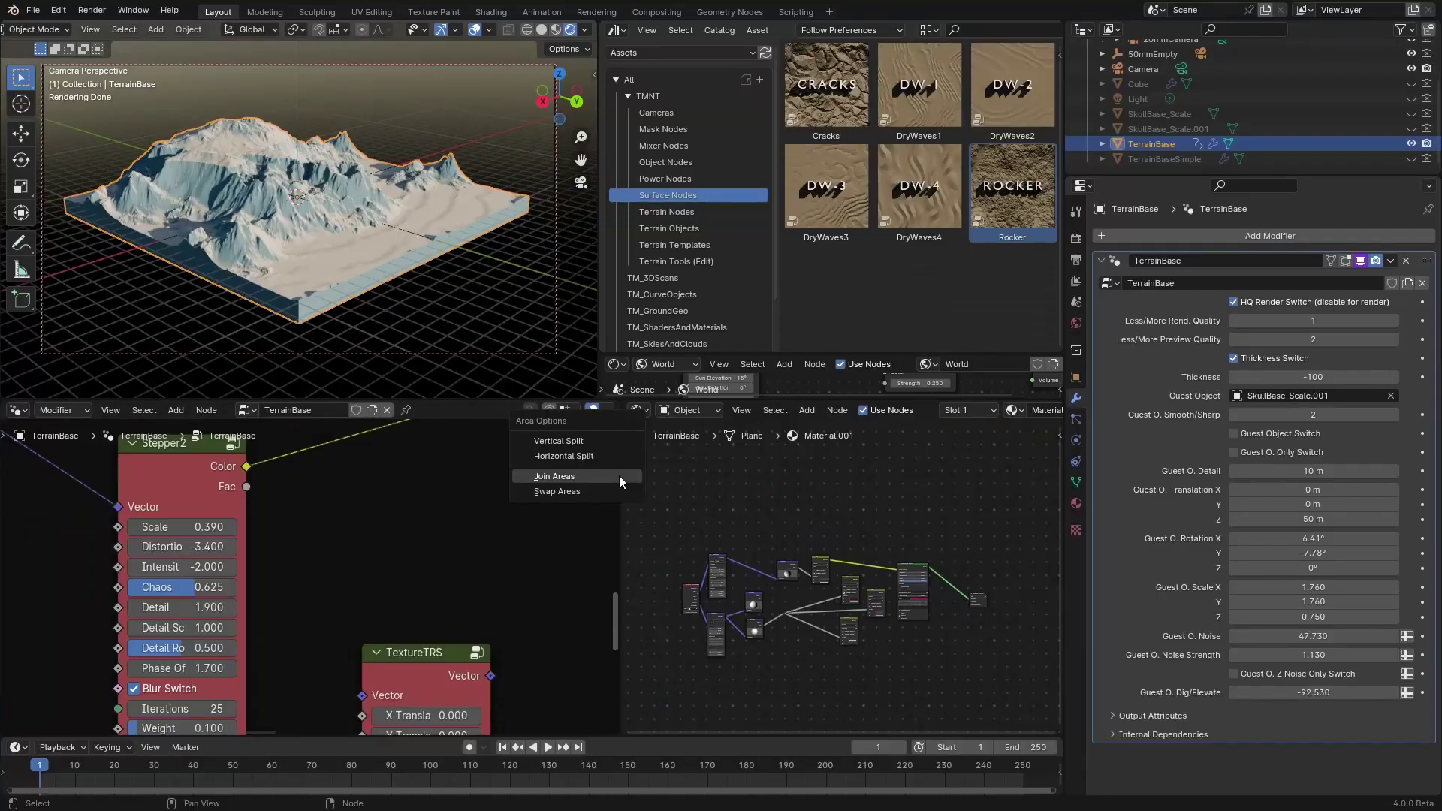
# Step: Join the shader editor area into the TerrainBase modifier node editor so the node editor spans both
pyautogui.scroll(-5, 610, 472)
pyautogui.scroll(6, 599, 556)
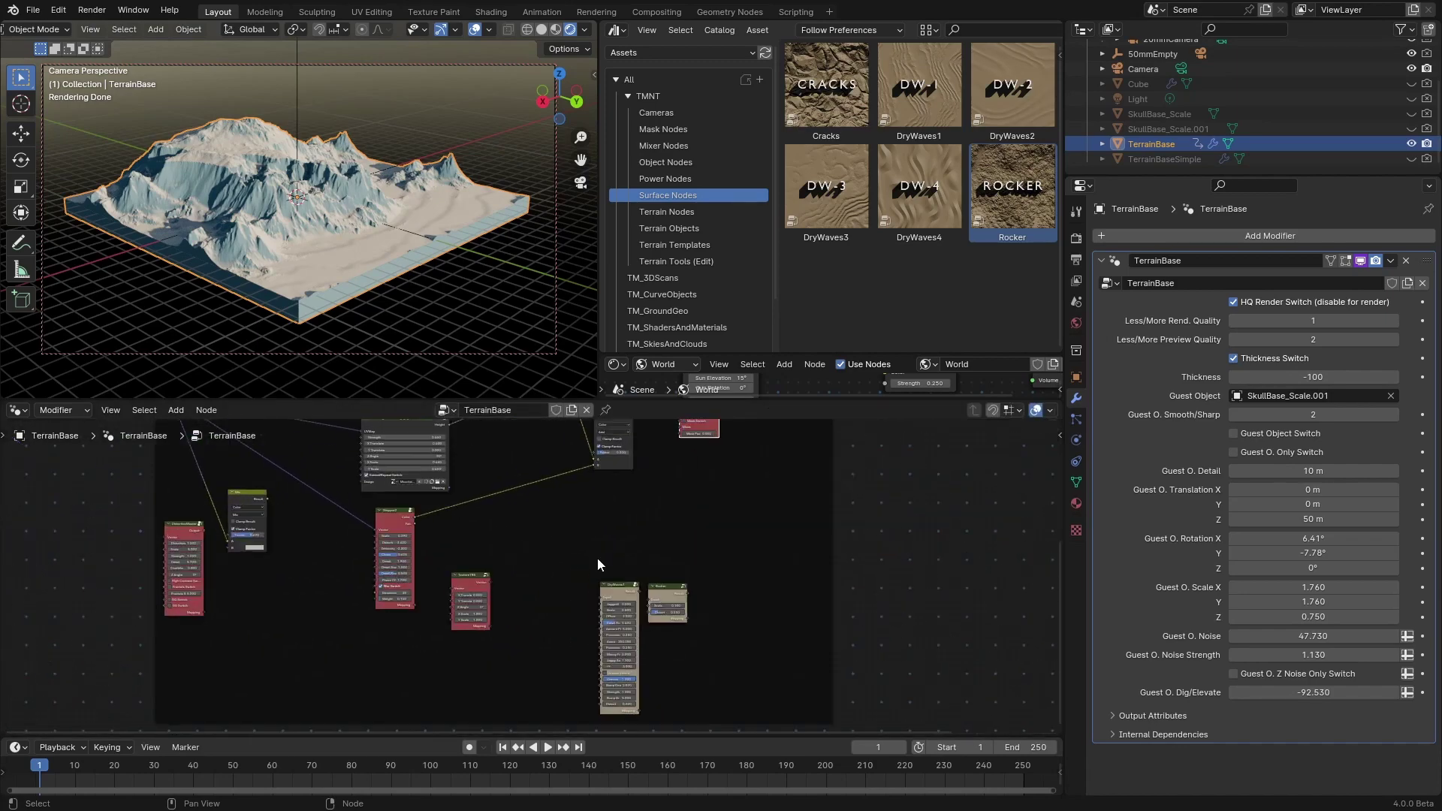
pyautogui.scroll(-5, 534, 616)
pyautogui.scroll(6, 560, 601)
pyautogui.moveTo(576, 608)
pyautogui.mouseDown(button='middle')
pyautogui.moveTo(608, 607)
pyautogui.moveTo(579, 630)
pyautogui.mouseUp(button='middle')
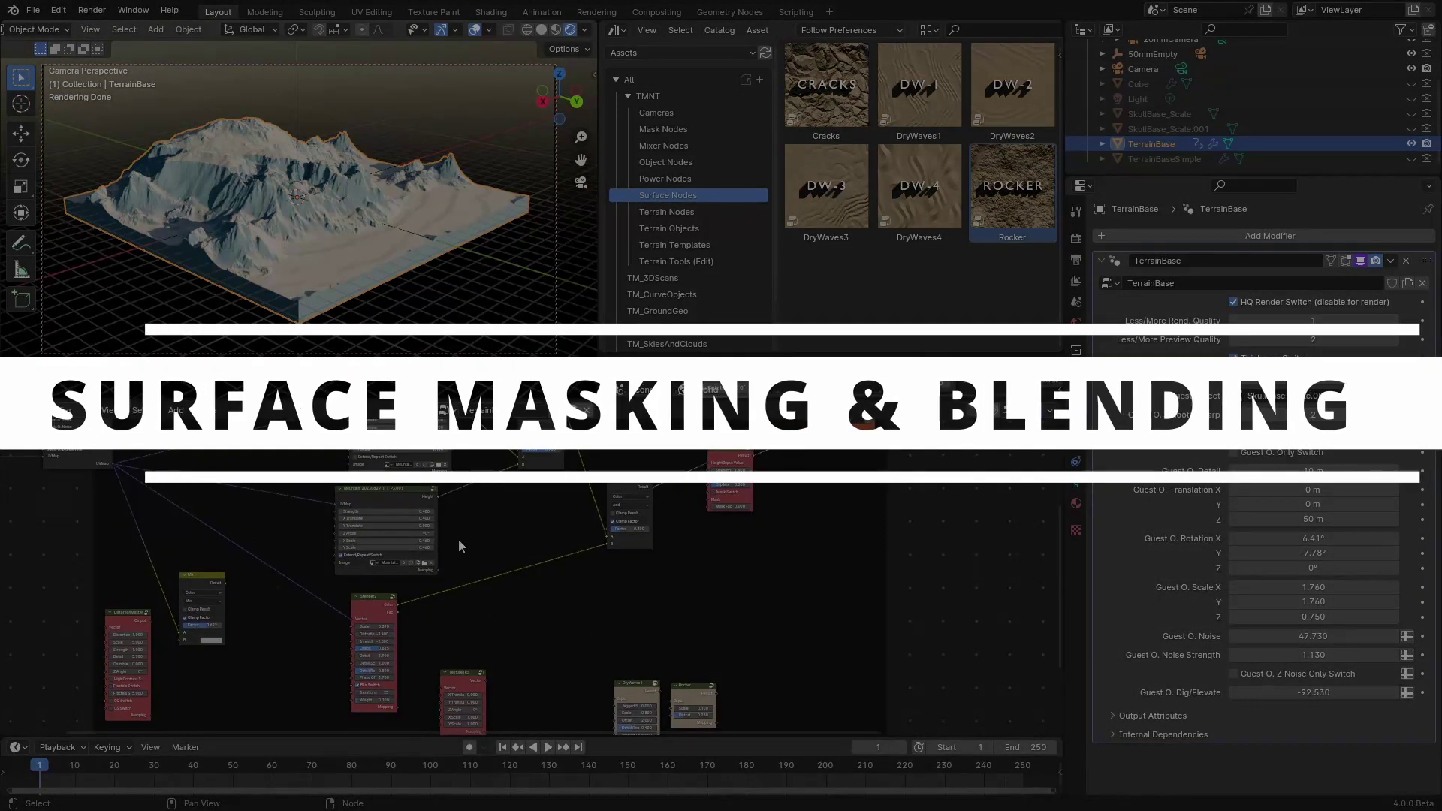
# Step: Link the second Mountain node's Mapping output to DryWaves1, space DryWaves1 away from Rocker, and connect its Result to the Strength node's Value
pyautogui.scroll(2, 458, 539)
pyautogui.moveTo(410, 552); pyautogui.dragTo(650, 663)
pyautogui.moveTo(700, 662); pyautogui.dragTo(634, 645)
pyautogui.scroll(-2, 647, 636)
pyautogui.moveTo(648, 636); pyautogui.dragTo(509, 716, button='middle')
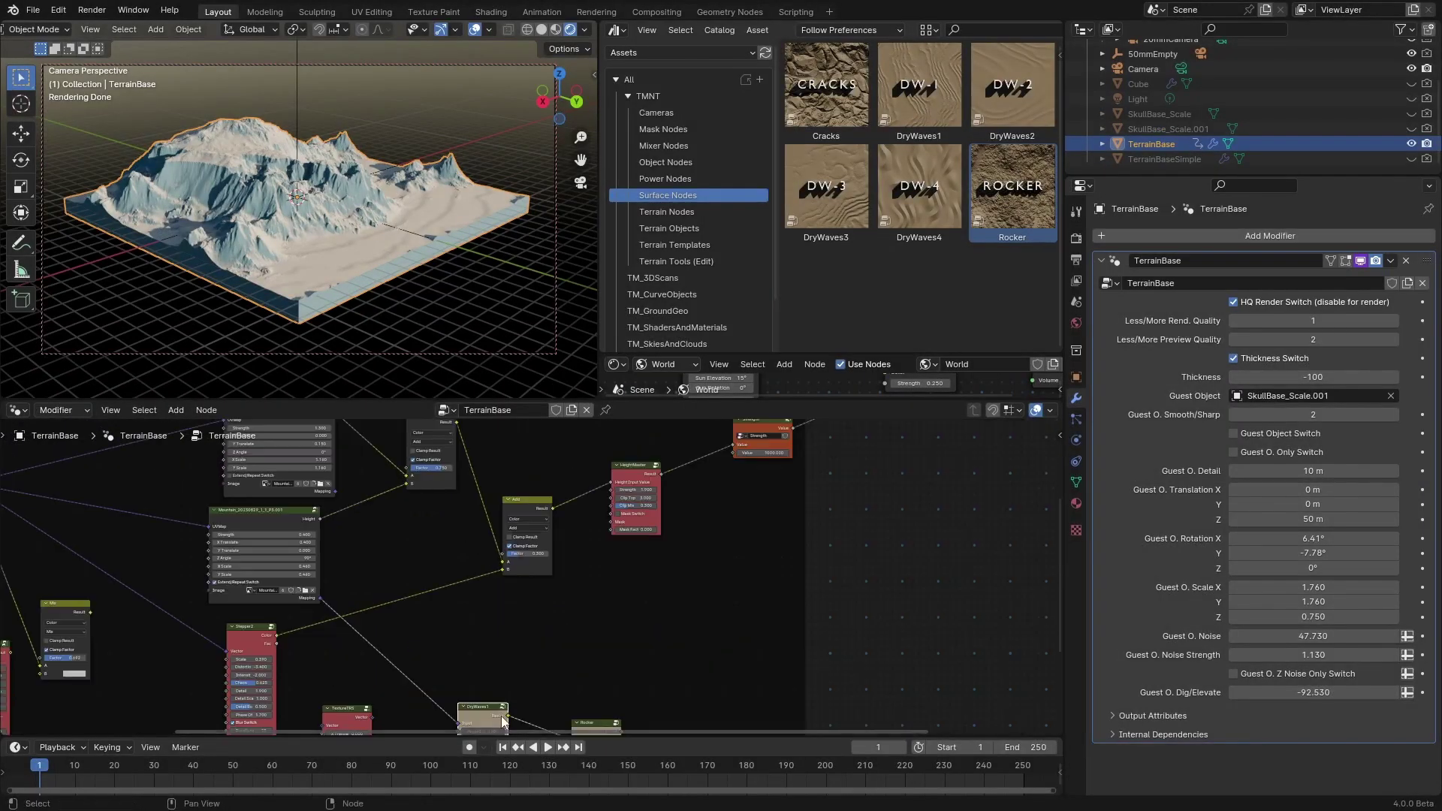
pyautogui.moveTo(509, 716); pyautogui.dragTo(734, 459)
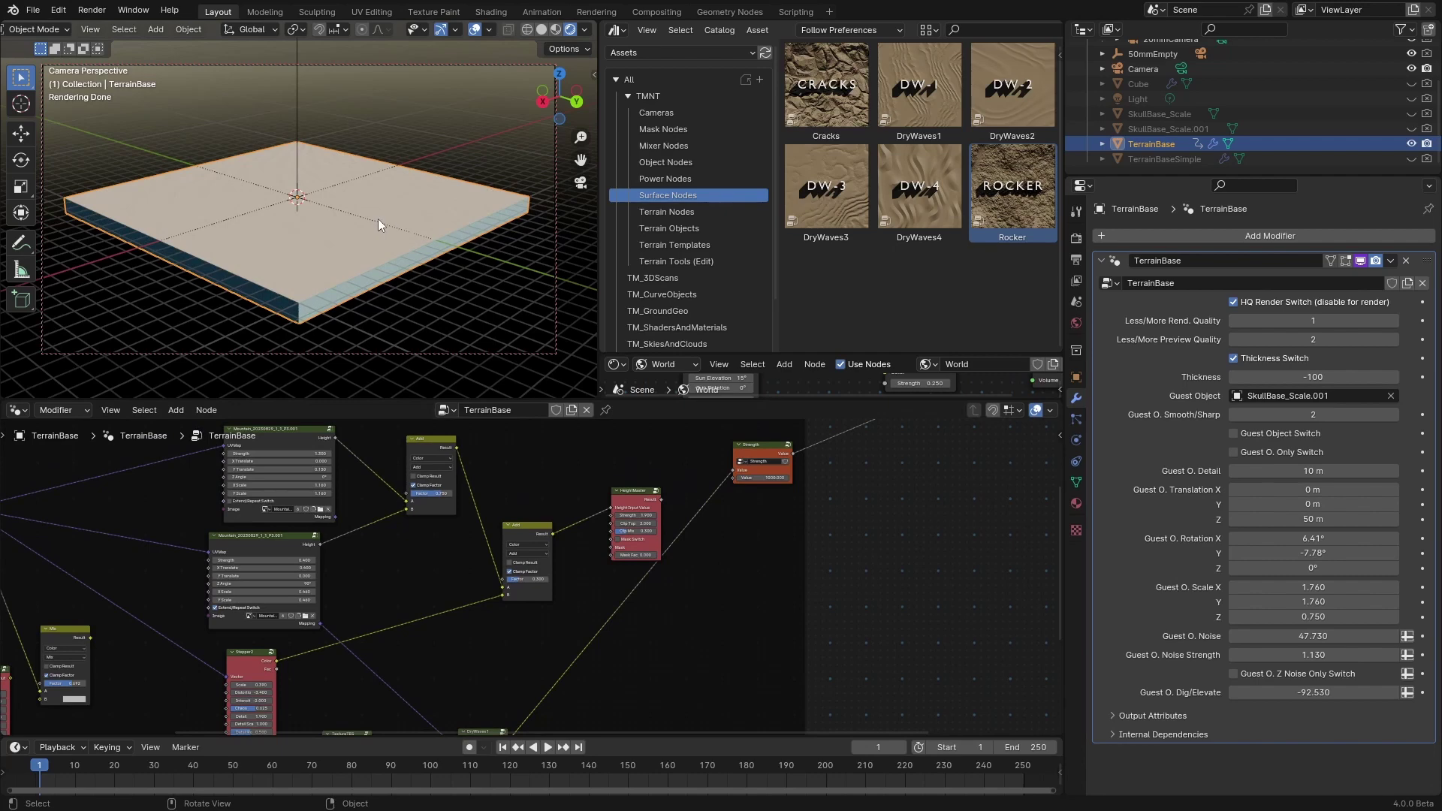
# Step: Duplicate the Strength node and set the copy's Value to 100
pyautogui.keyDown('ctrl'); pyautogui.scroll(-1, 721, 613); pyautogui.keyUp('ctrl')
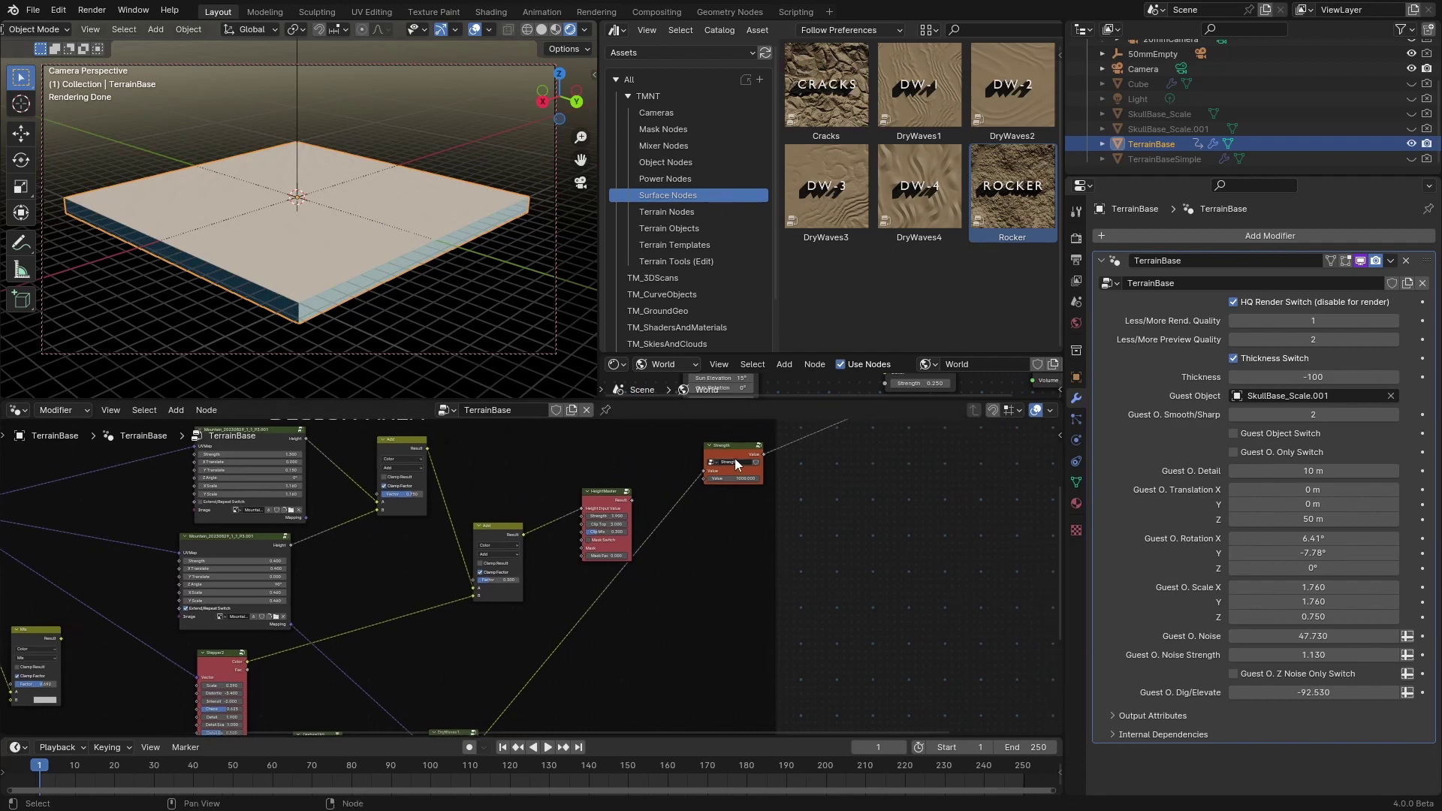
pyautogui.hotkey('shift', 'd')
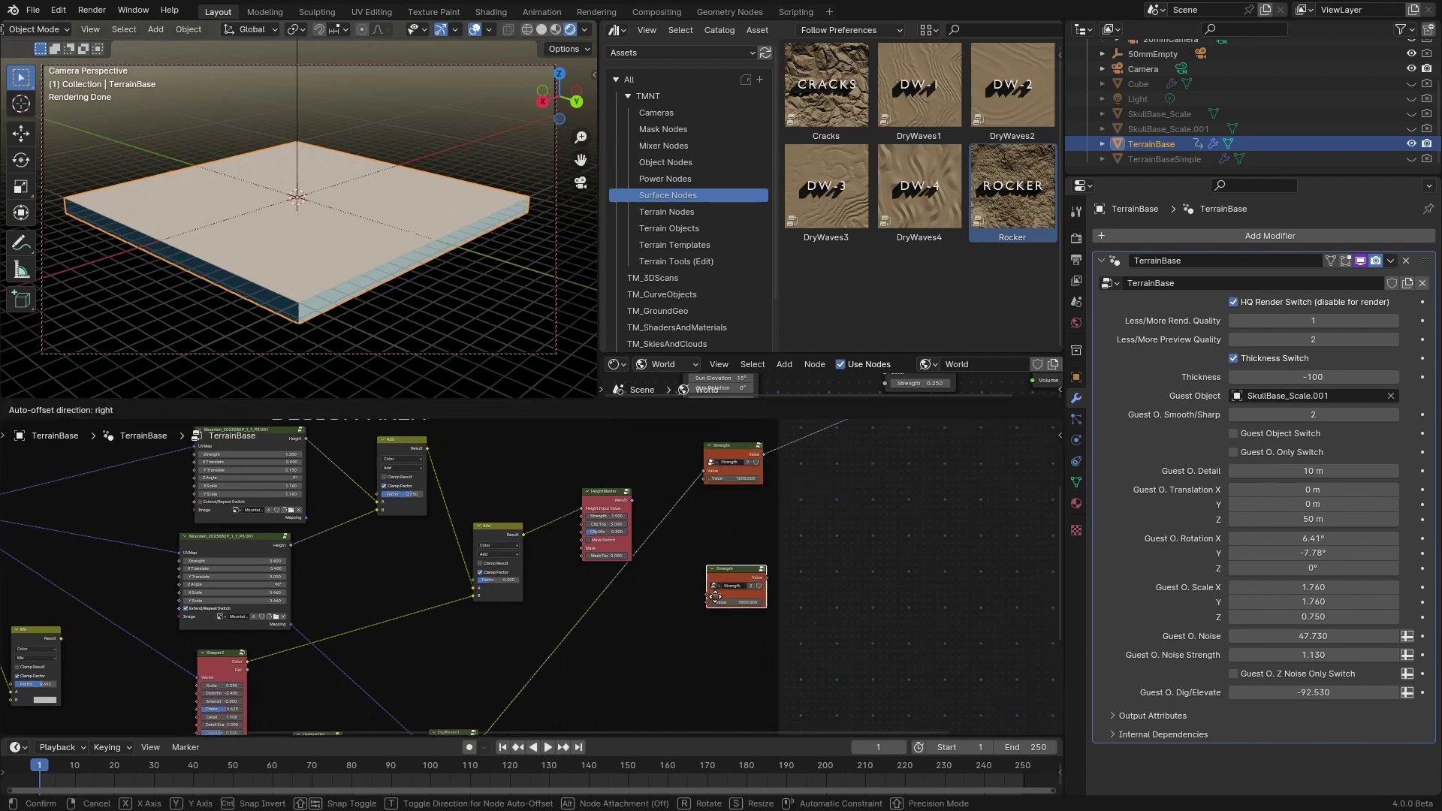
pyautogui.click(574, 686)
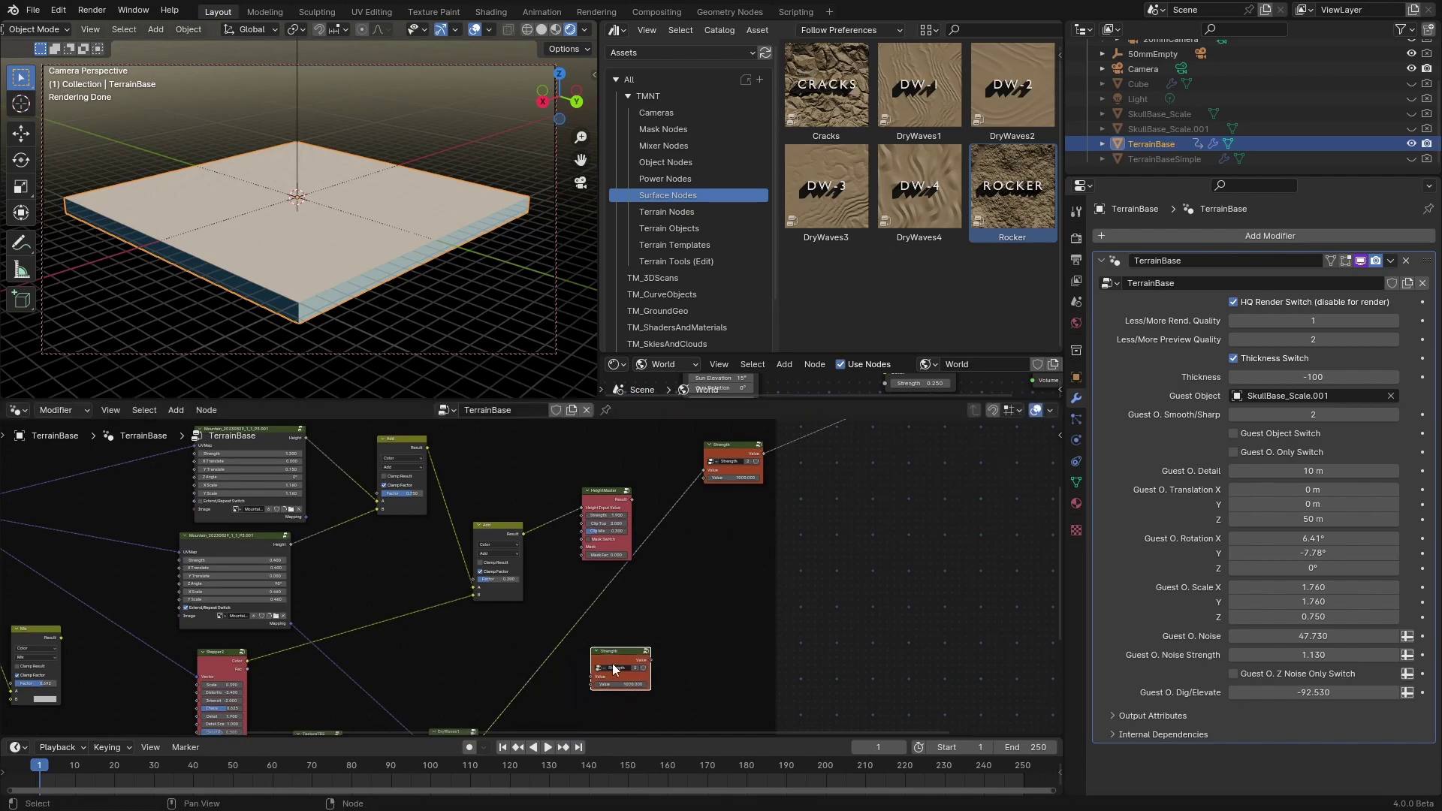
pyautogui.scroll(4, 769, 614)
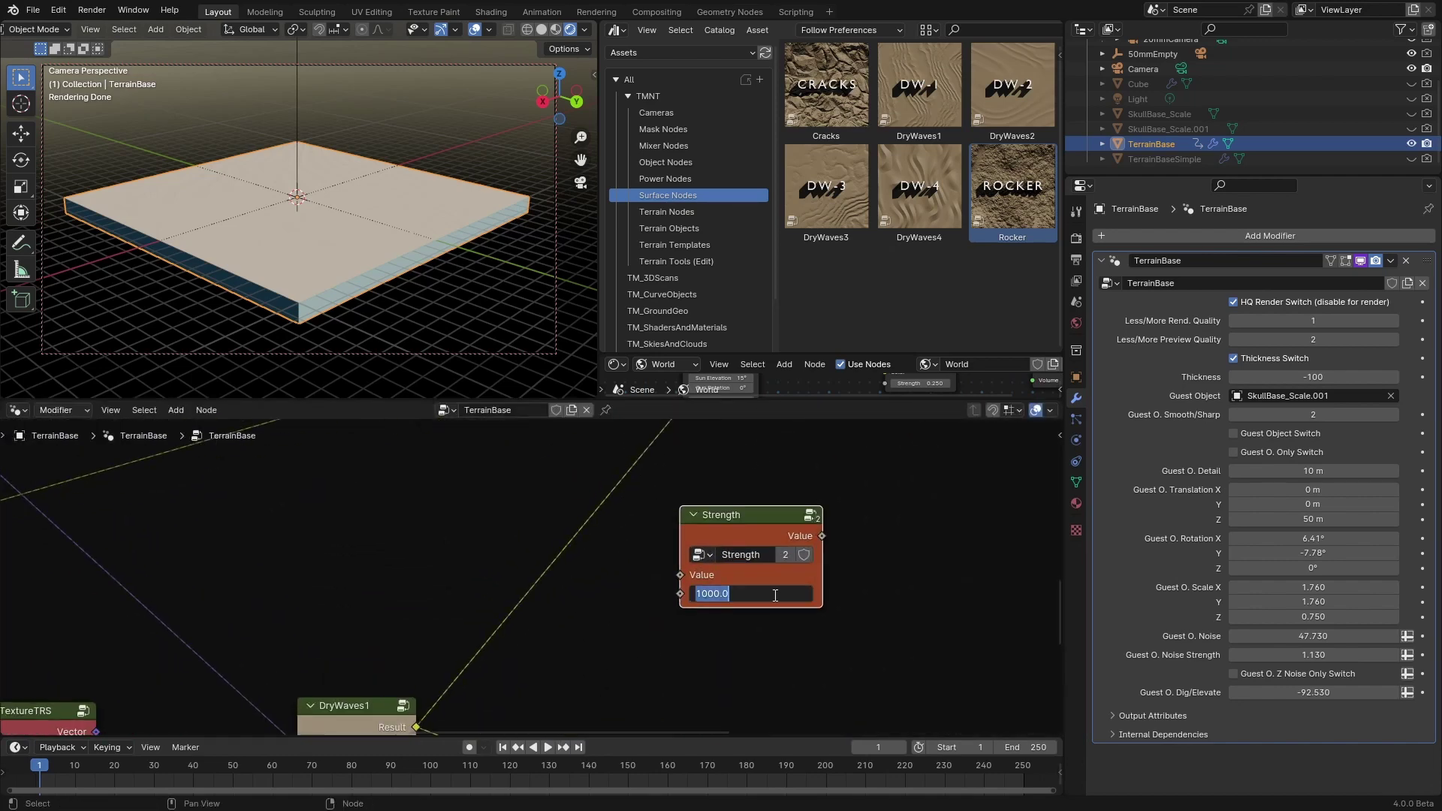
pyautogui.press('Return')
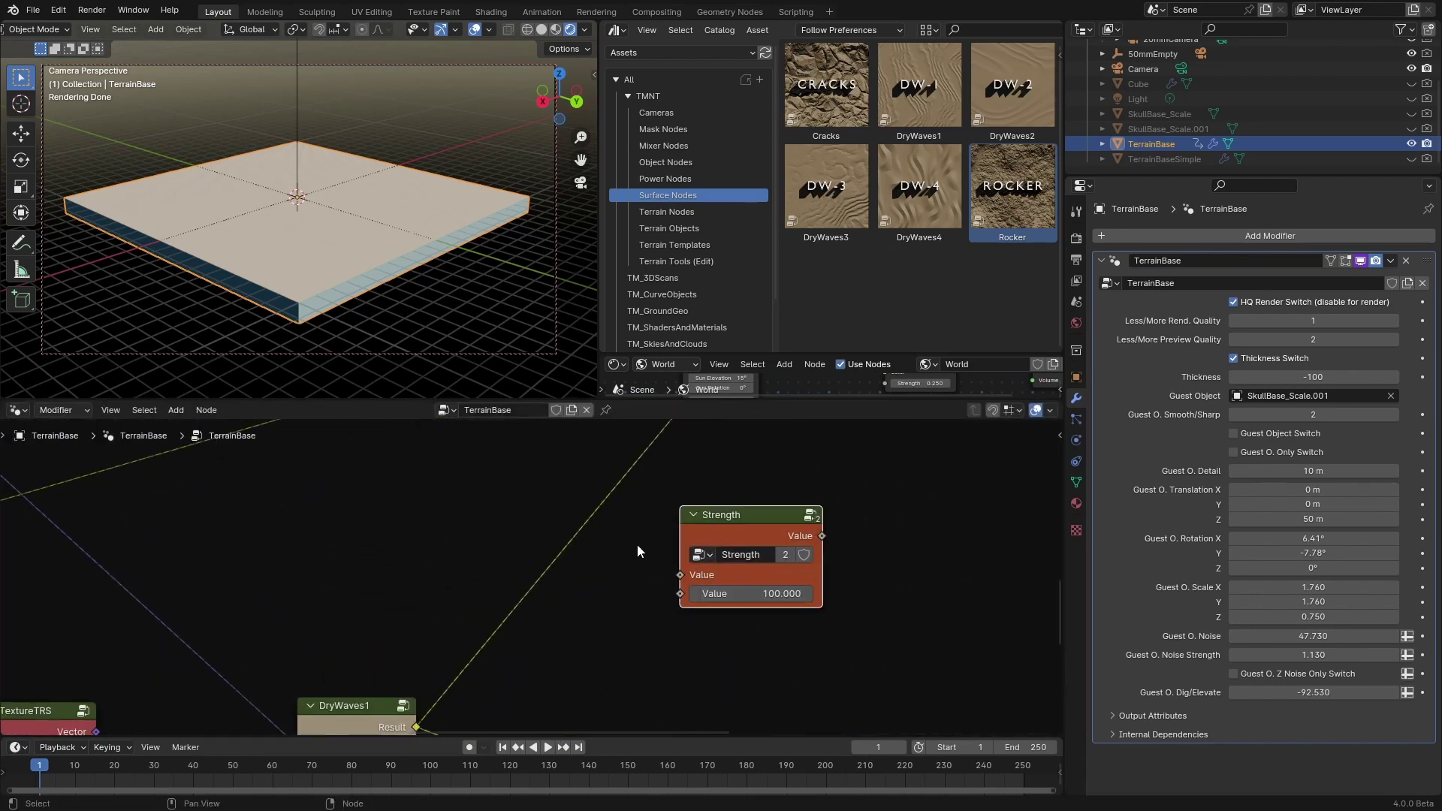
# Step: Insert the duplicated Strength node between DryWaves1 and the main Strength node, and lower its Value to 21.400
pyautogui.moveTo(704, 521); pyautogui.dragTo(566, 552)
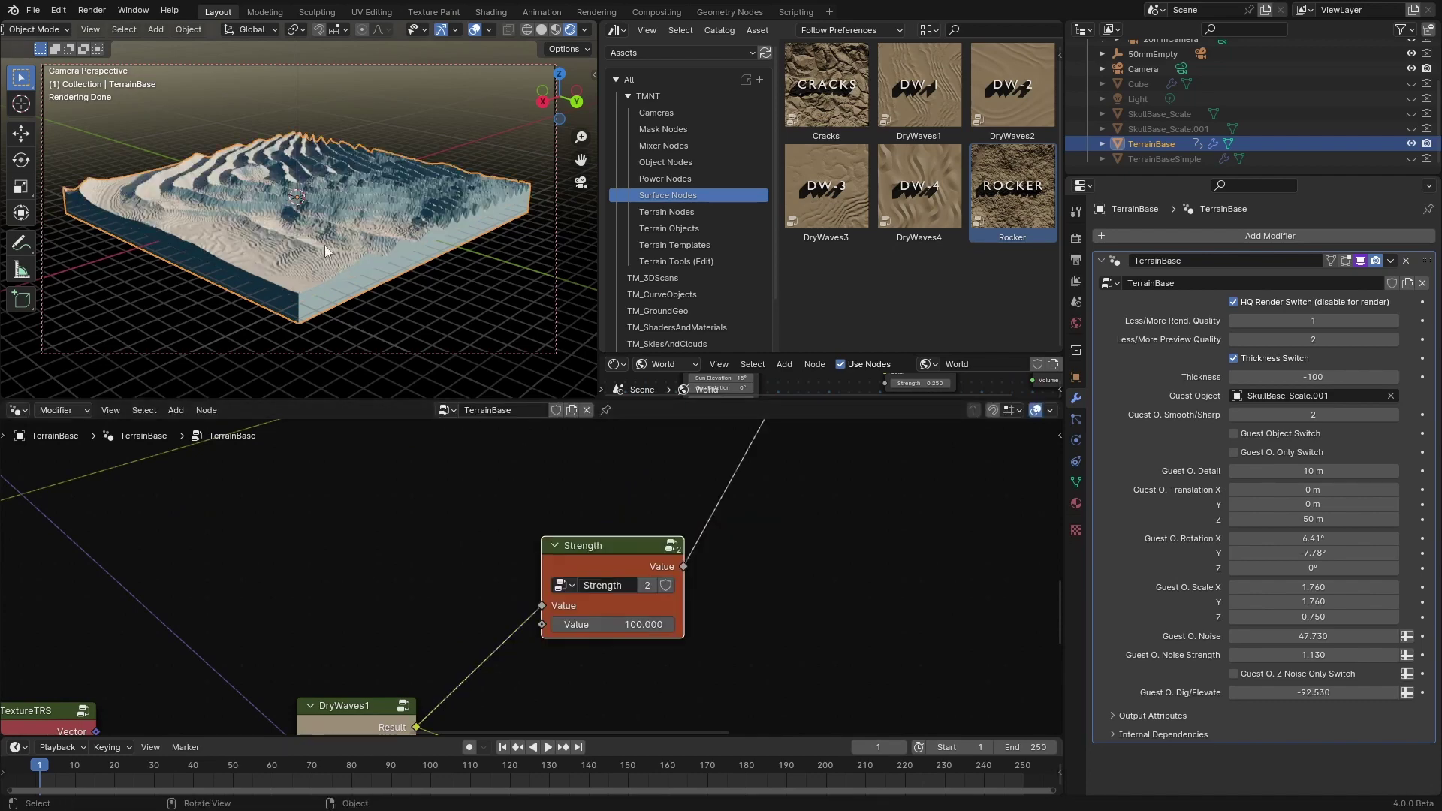
pyautogui.moveTo(585, 625); pyautogui.dragTo(526, 625)
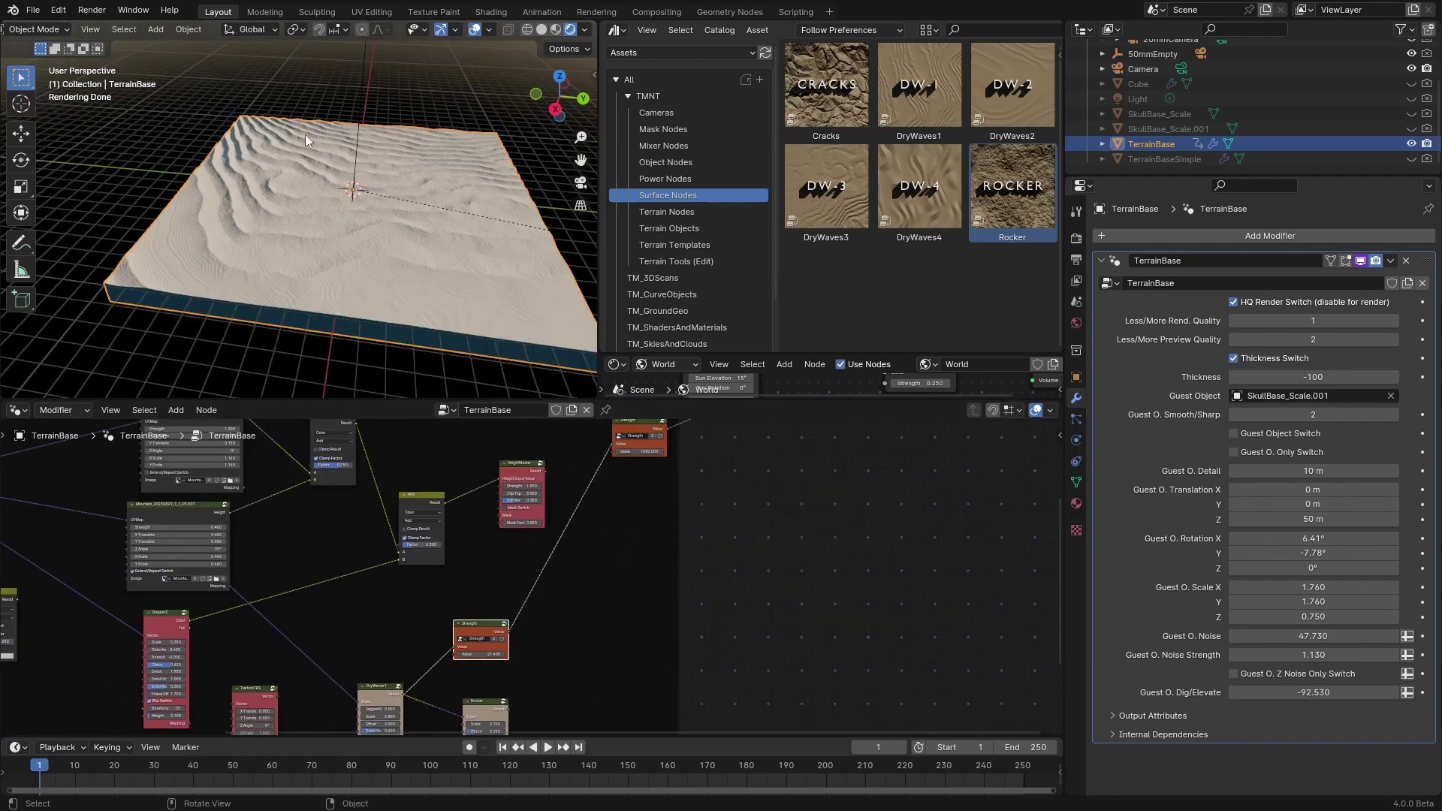
pyautogui.moveTo(305, 134); pyautogui.dragTo(406, 193, button='middle')
# Step: Temporarily connect HeightMaster to the main Strength node to compare the mountain terrain, and reconnect the DryWaves1 branch
pyautogui.moveTo(485, 515); pyautogui.dragTo(583, 474)
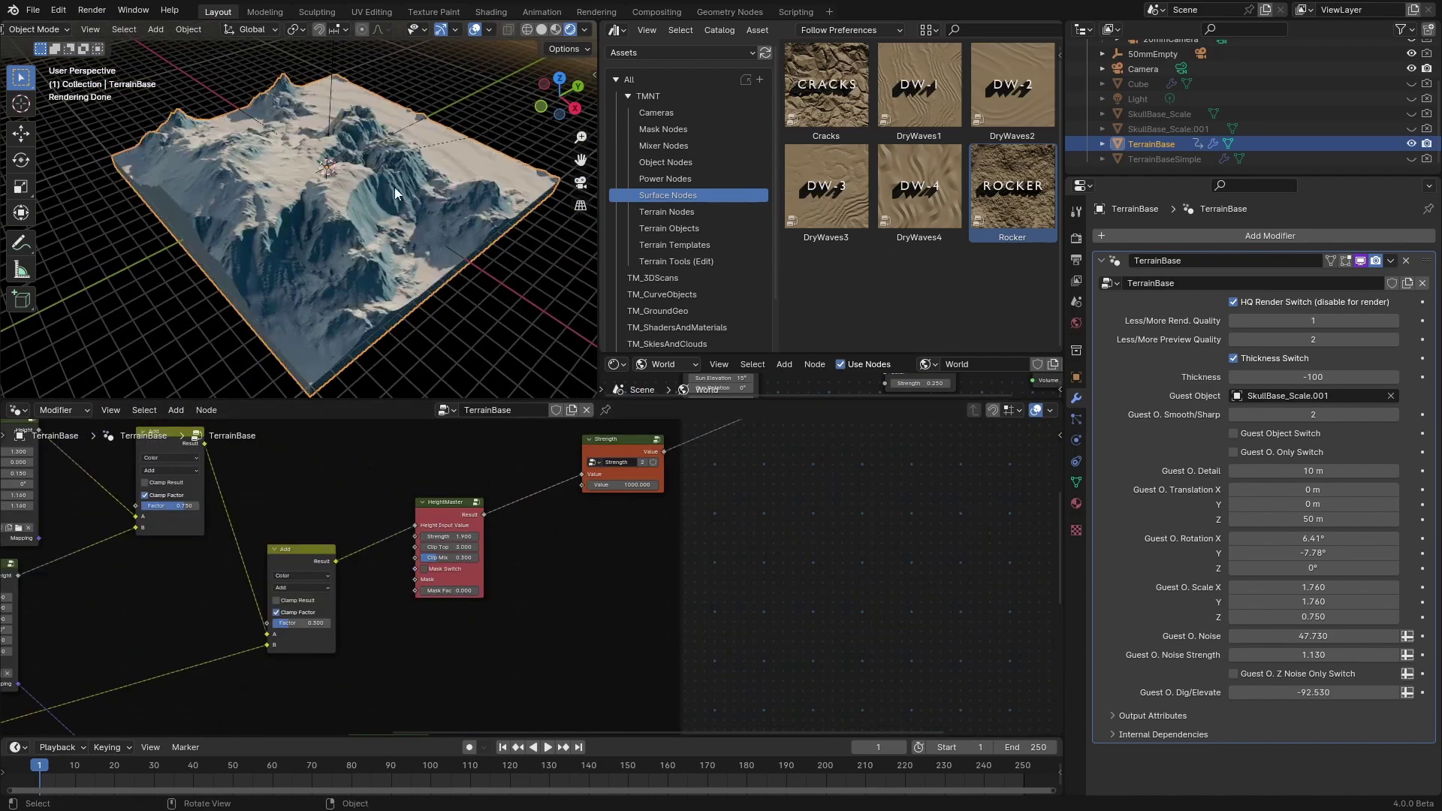
pyautogui.moveTo(421, 173); pyautogui.dragTo(584, 580, button='middle')
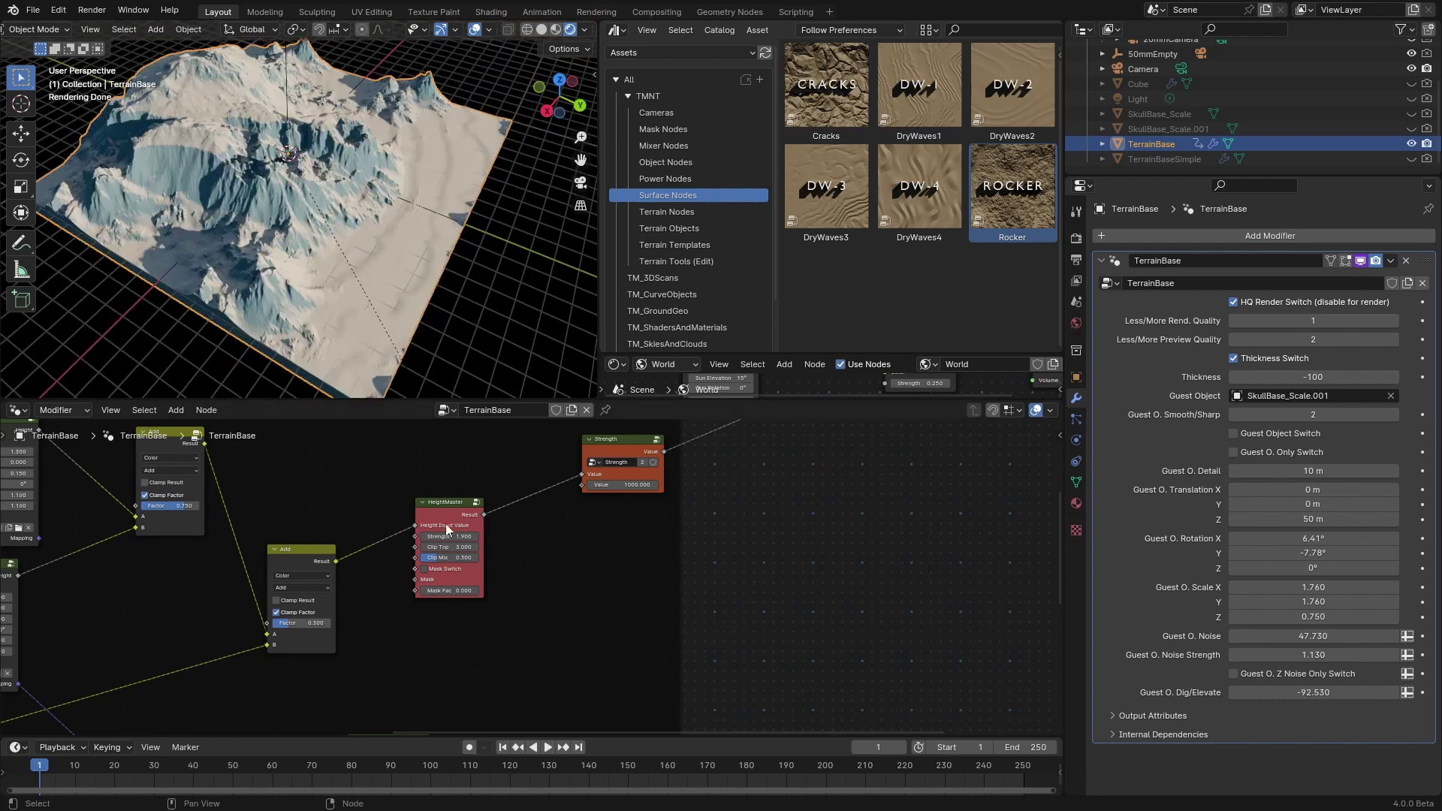
pyautogui.scroll(-1, 445, 524)
pyautogui.moveTo(441, 720); pyautogui.dragTo(574, 485)
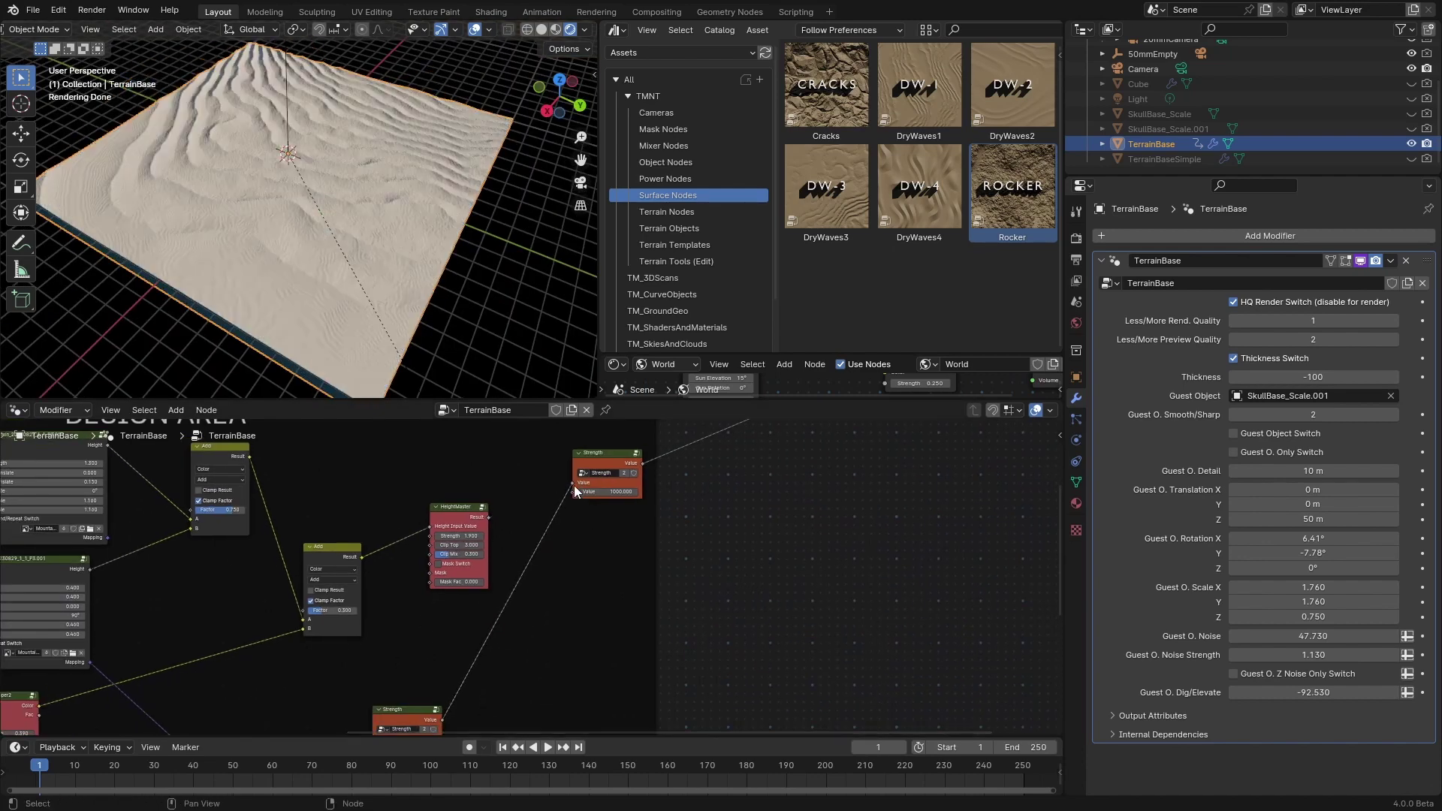
# Step: Insert TextureTRS between the Mountain node's Mapping output and DryWaves1, and set its Z Angle to -120°
pyautogui.scroll(3, 236, 551)
pyautogui.moveTo(236, 552); pyautogui.dragTo(372, 618, button='middle')
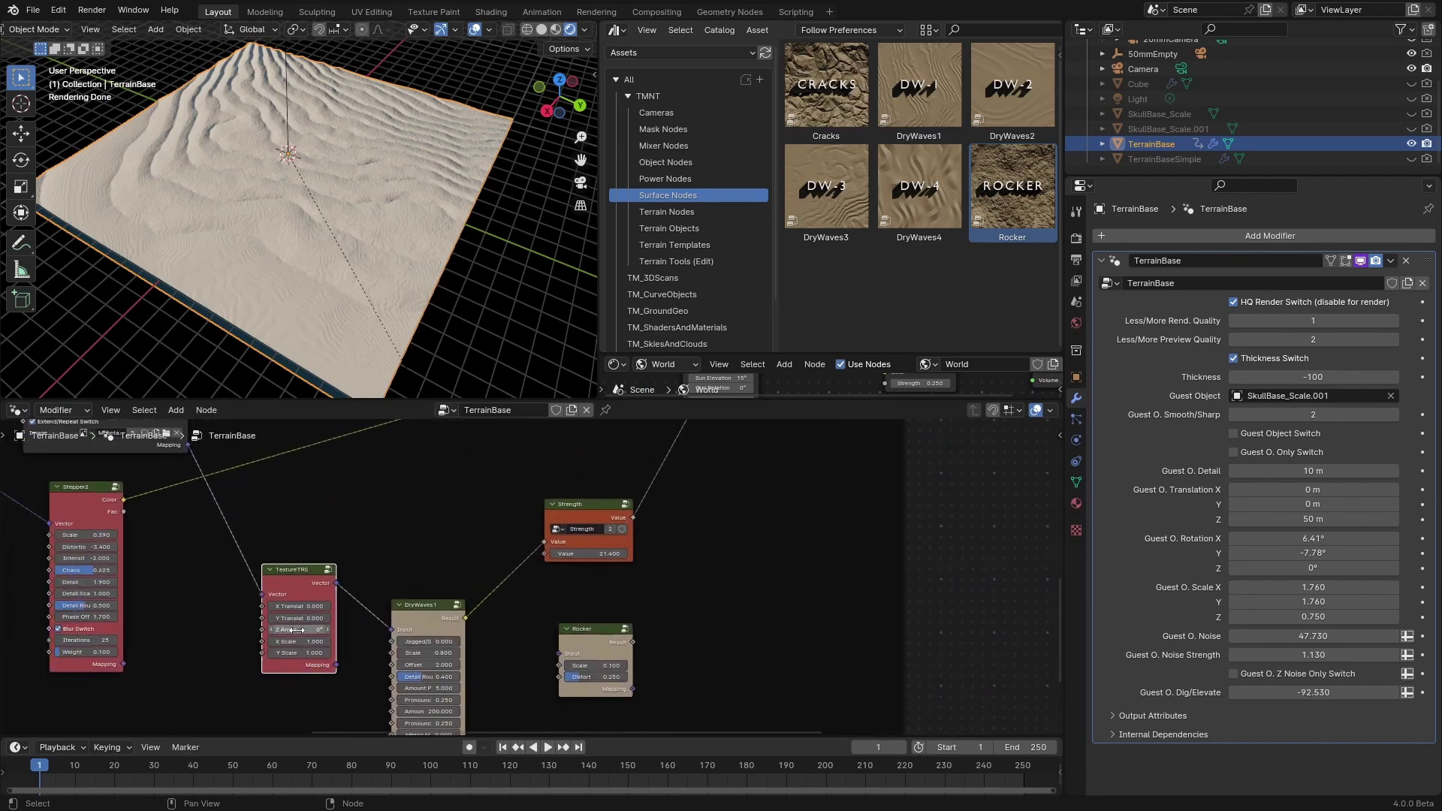
pyautogui.moveTo(295, 630); pyautogui.dragTo(224, 630)
pyautogui.moveTo(295, 630); pyautogui.dragTo(292, 638, button='middle')
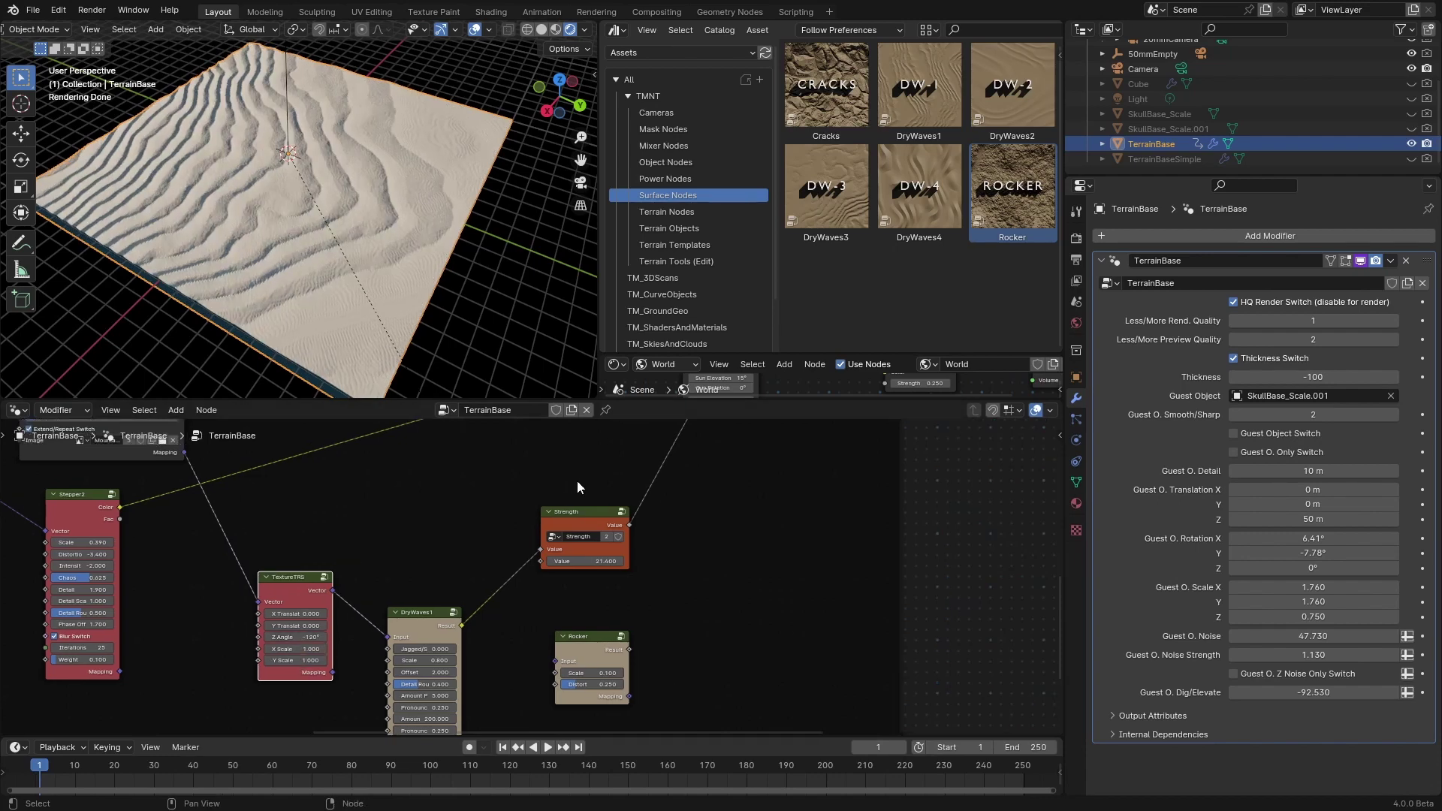
# Step: Move the two existing Add nodes closer to the Mountain nodes to make room before the main Strength node
pyautogui.moveTo(686, 534); pyautogui.dragTo(588, 642, button='middle')
pyautogui.moveTo(696, 544); pyautogui.dragTo(557, 699, button='middle')
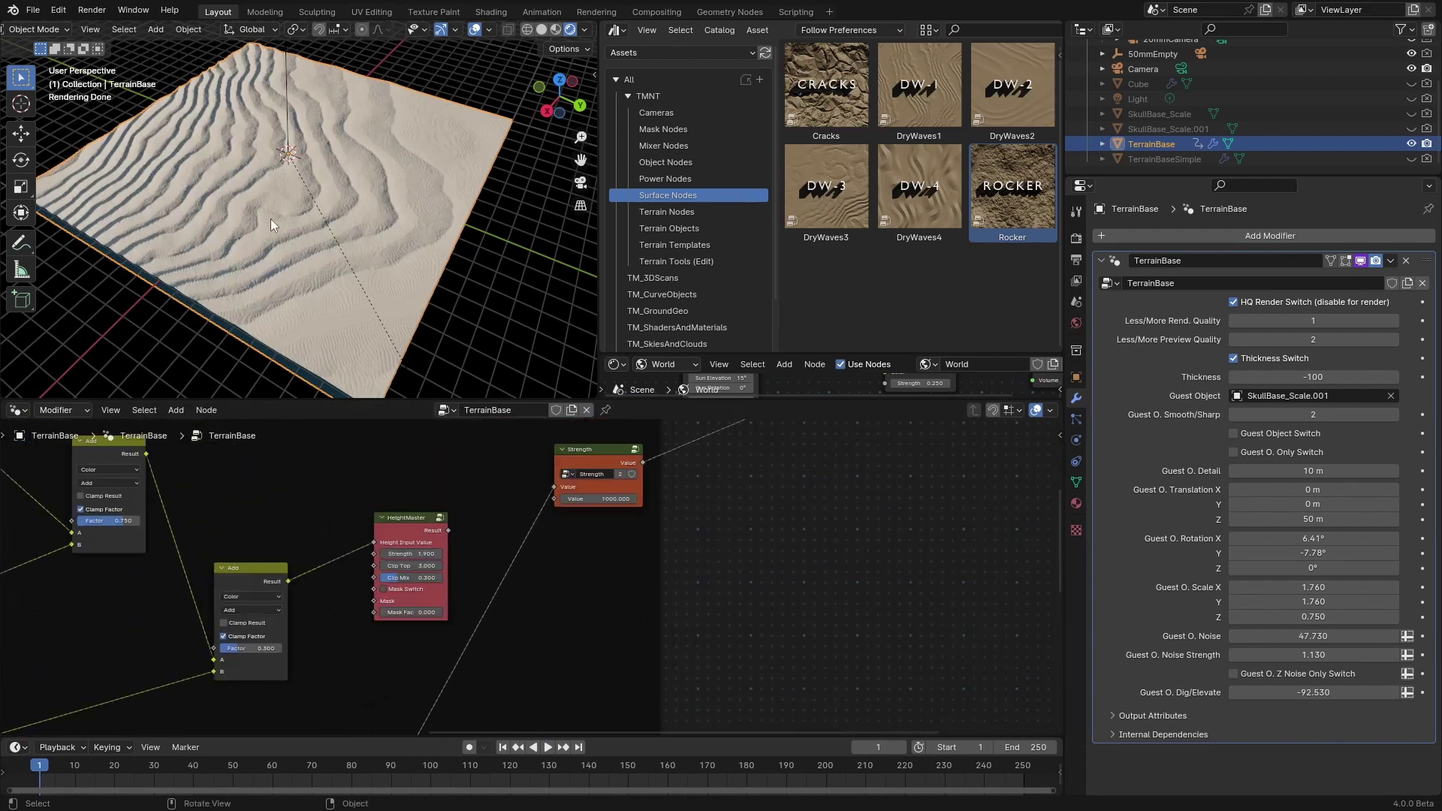
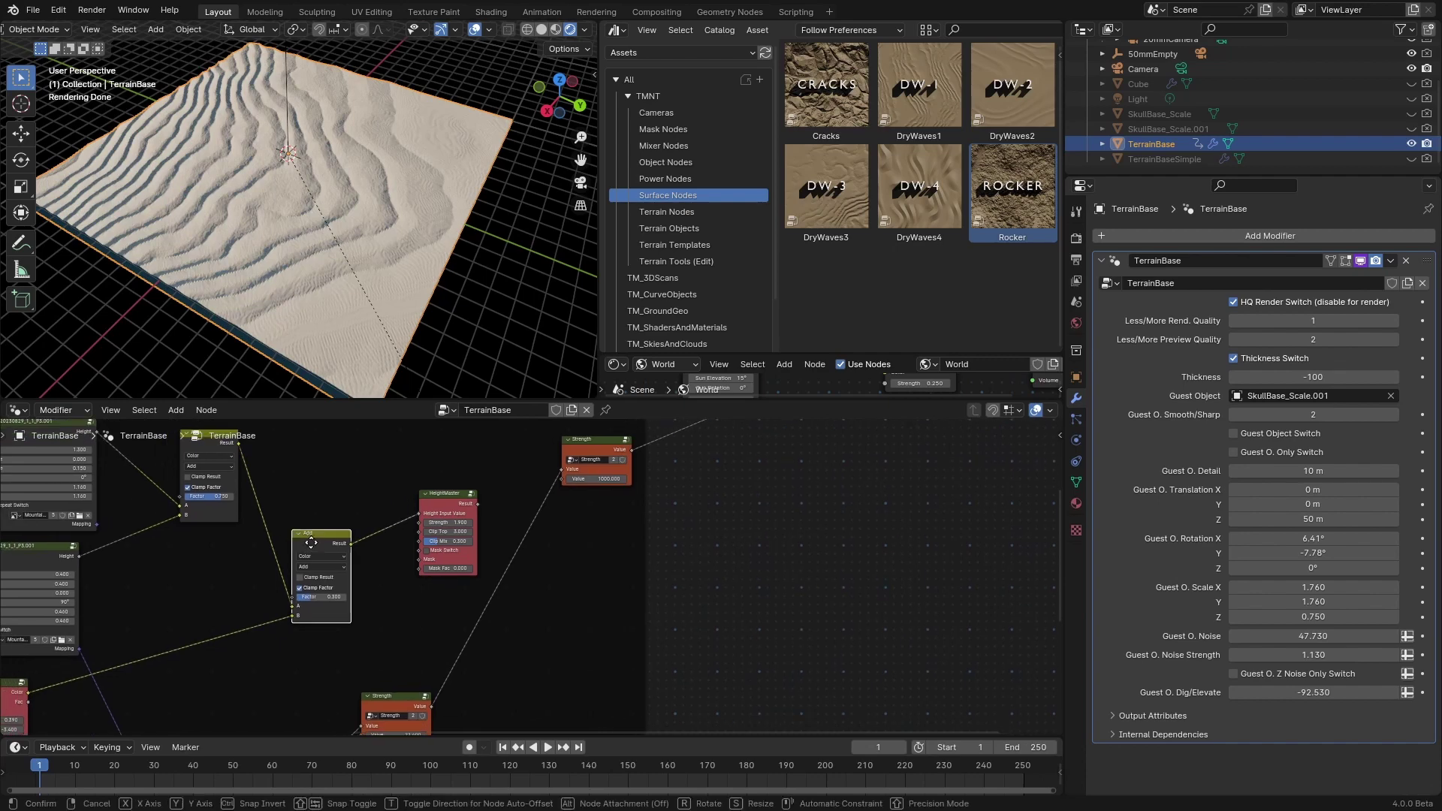
pyautogui.moveTo(275, 513); pyautogui.dragTo(305, 557, button='middle')
pyautogui.moveTo(236, 479); pyautogui.dragTo(193, 476)
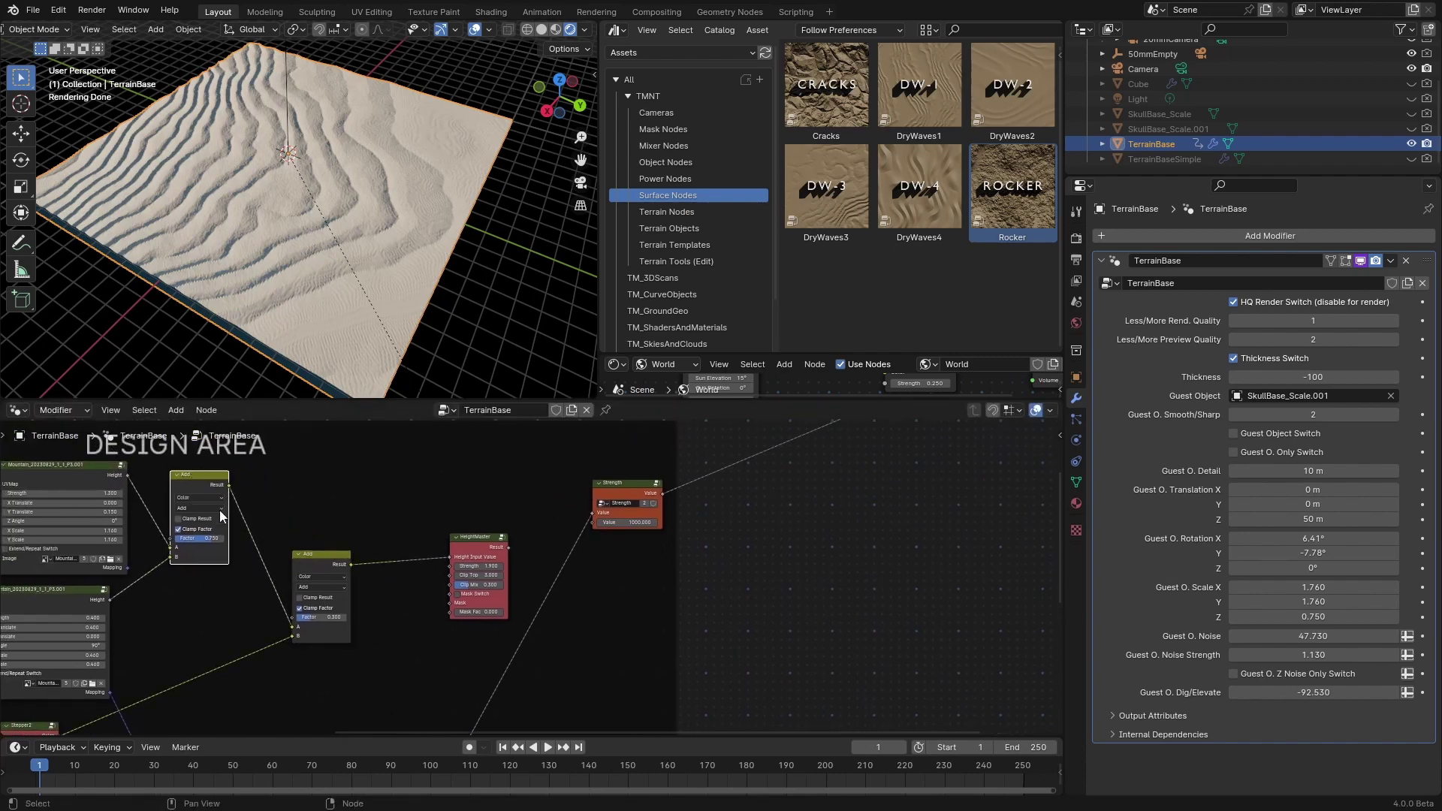
pyautogui.moveTo(317, 554); pyautogui.dragTo(289, 540)
# Step: Duplicate the Add node, place the copy after HeightMaster, and feed HeightMaster's Result into its A input
pyautogui.click(292, 539)
pyautogui.hotkey('shift', 'd')
pyautogui.moveTo(475, 537); pyautogui.dragTo(443, 572)
pyautogui.click(484, 502)
pyautogui.scroll(2, 540, 626)
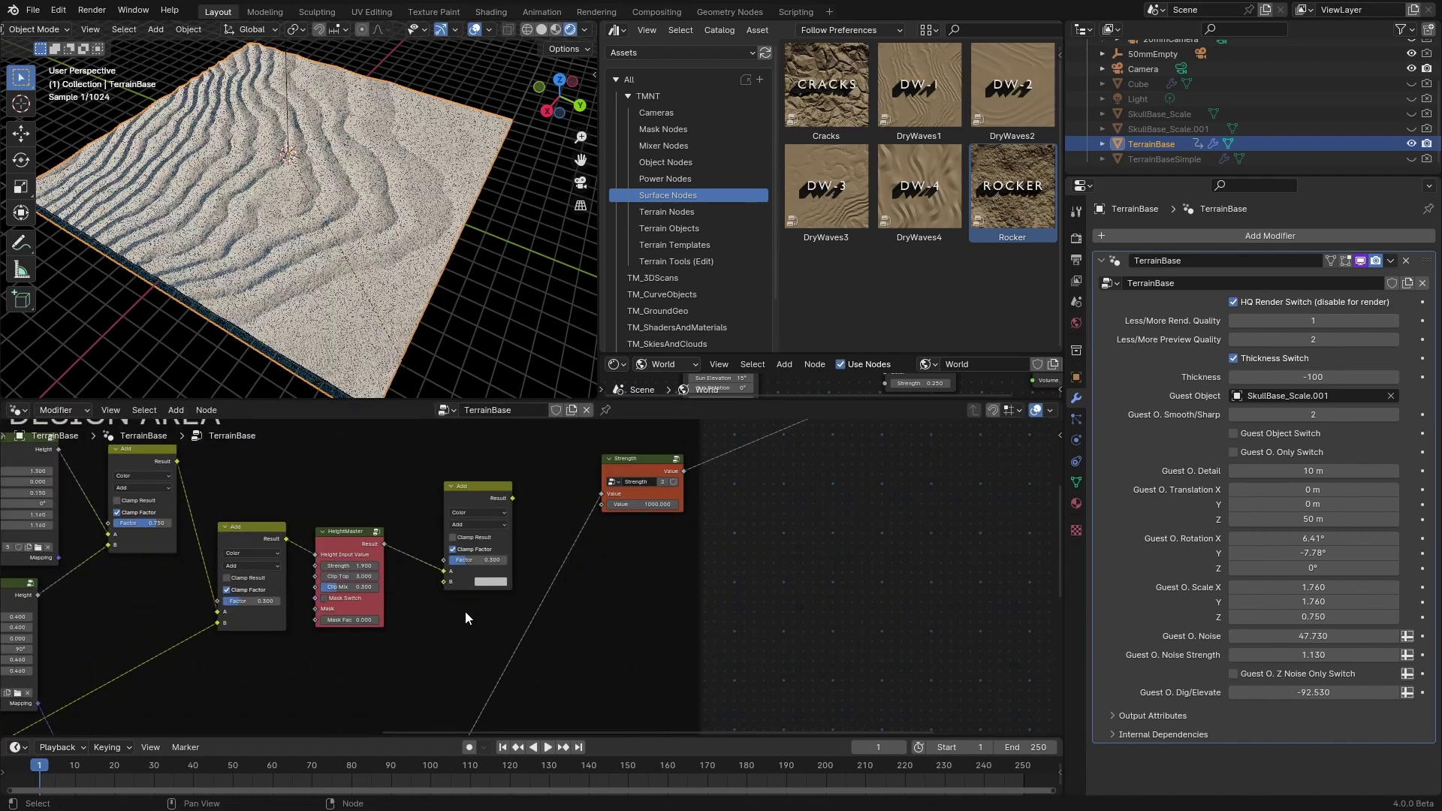
# Step: Feed the DryWaves1 branch into the new Add node's B input at Factor 1.000, and link its Result to the main Strength node
pyautogui.moveTo(466, 611); pyautogui.dragTo(453, 552, button='middle')
pyautogui.moveTo(448, 690); pyautogui.dragTo(442, 518)
pyautogui.moveTo(462, 565); pyautogui.dragTo(442, 593, button='middle')
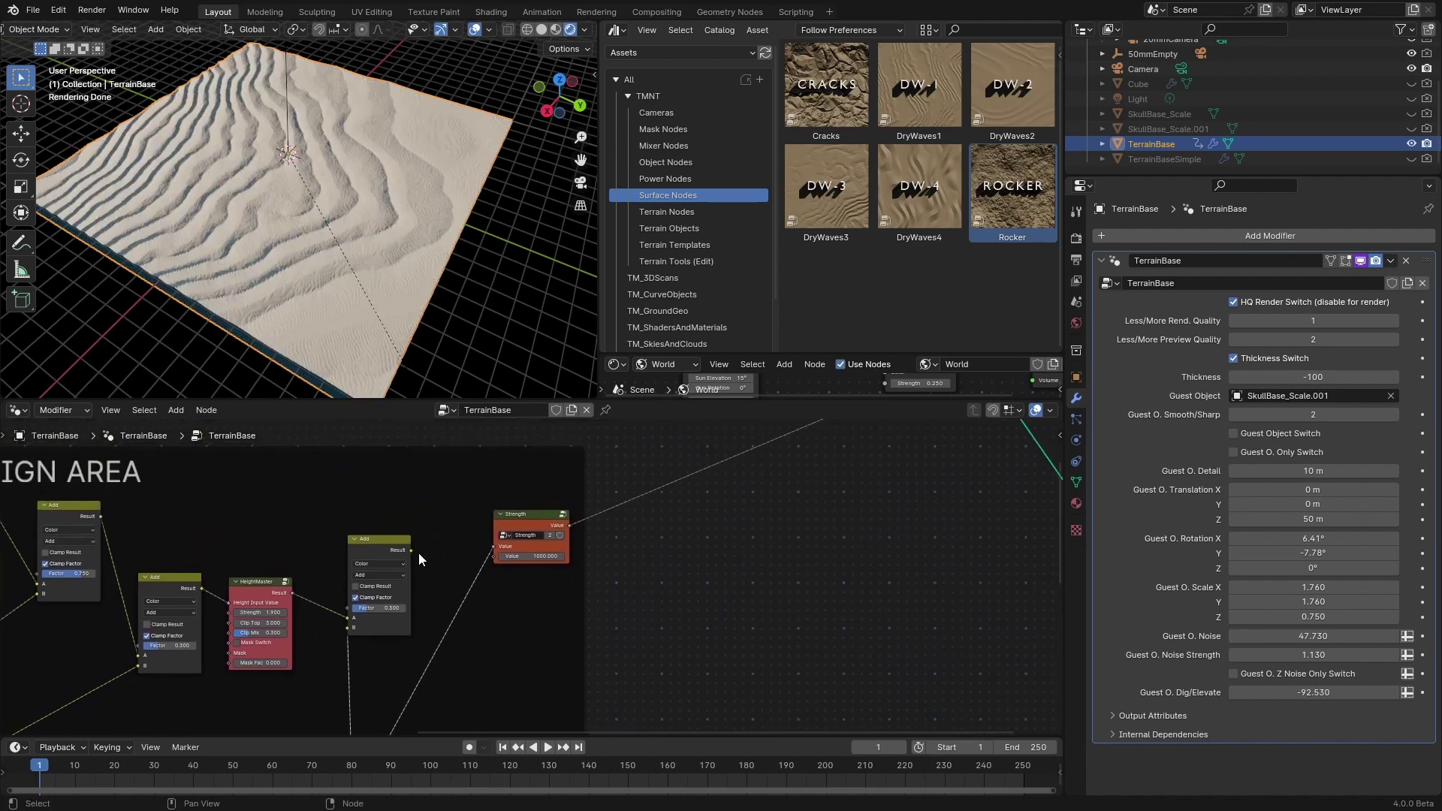
pyautogui.moveTo(411, 550); pyautogui.dragTo(493, 546)
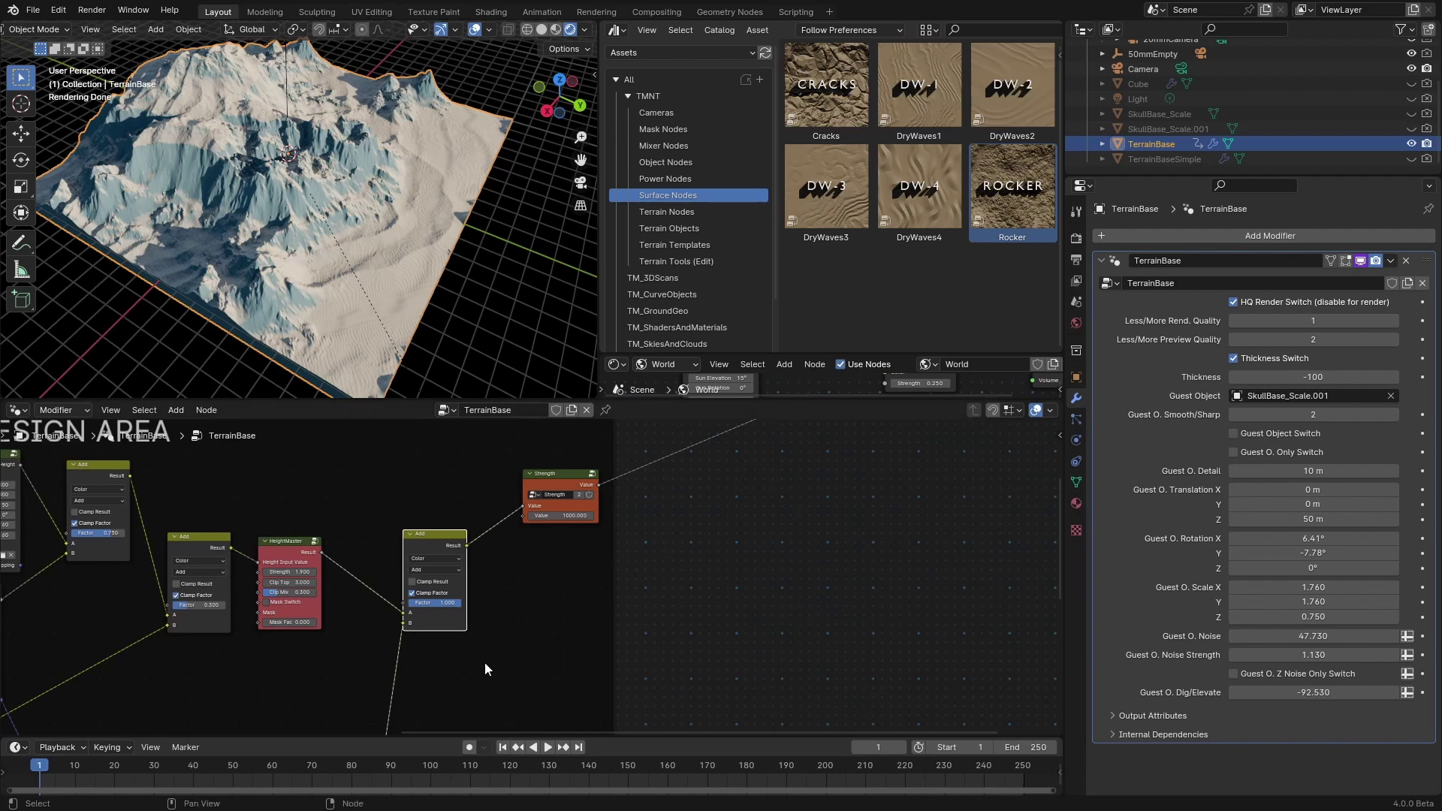
# Step: Rearrange the new Add, HeightMaster, DryWaves1 and duplicated Strength nodes into a tidier layout with space around the blend
pyautogui.moveTo(484, 663); pyautogui.dragTo(544, 647, button='middle')
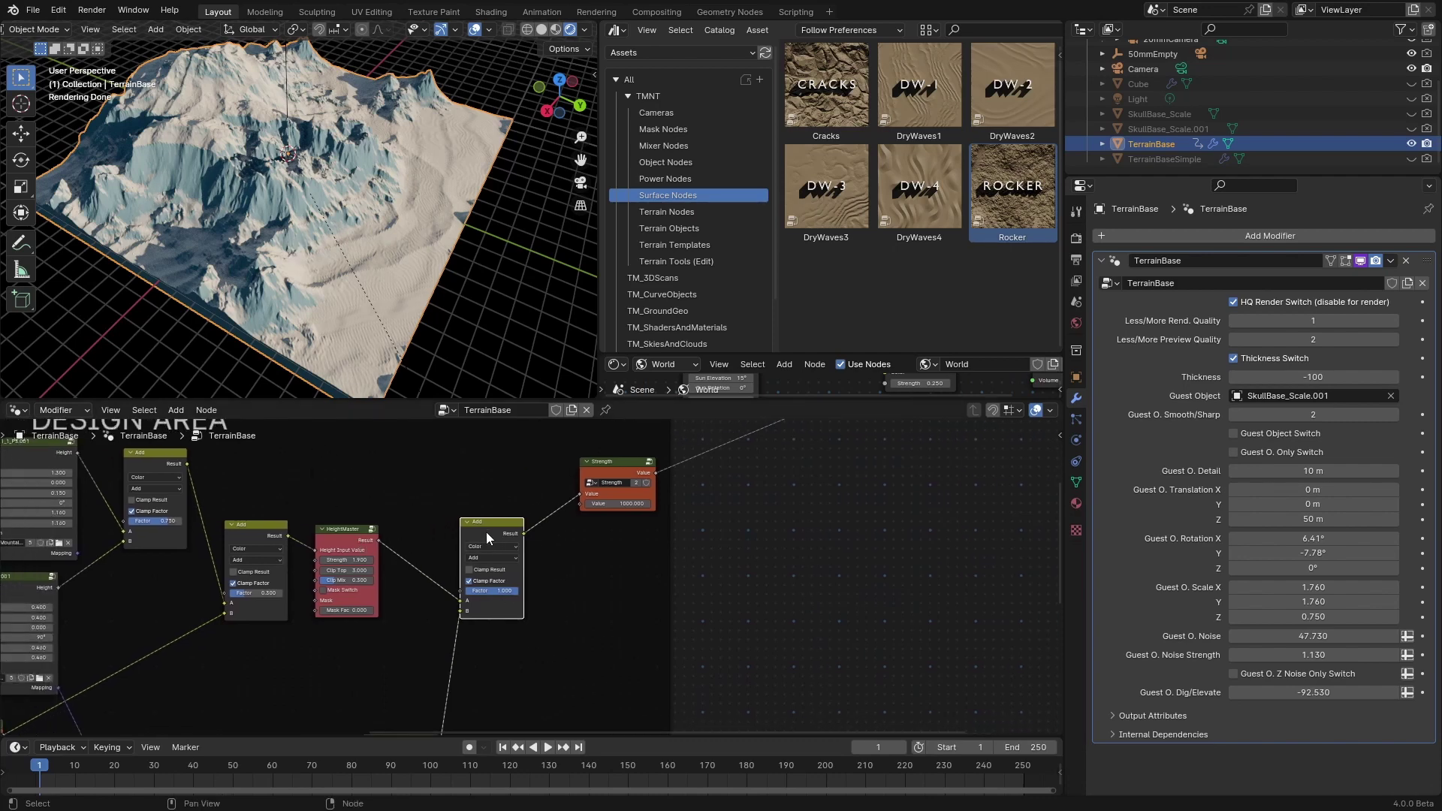
pyautogui.moveTo(484, 526); pyautogui.dragTo(492, 537)
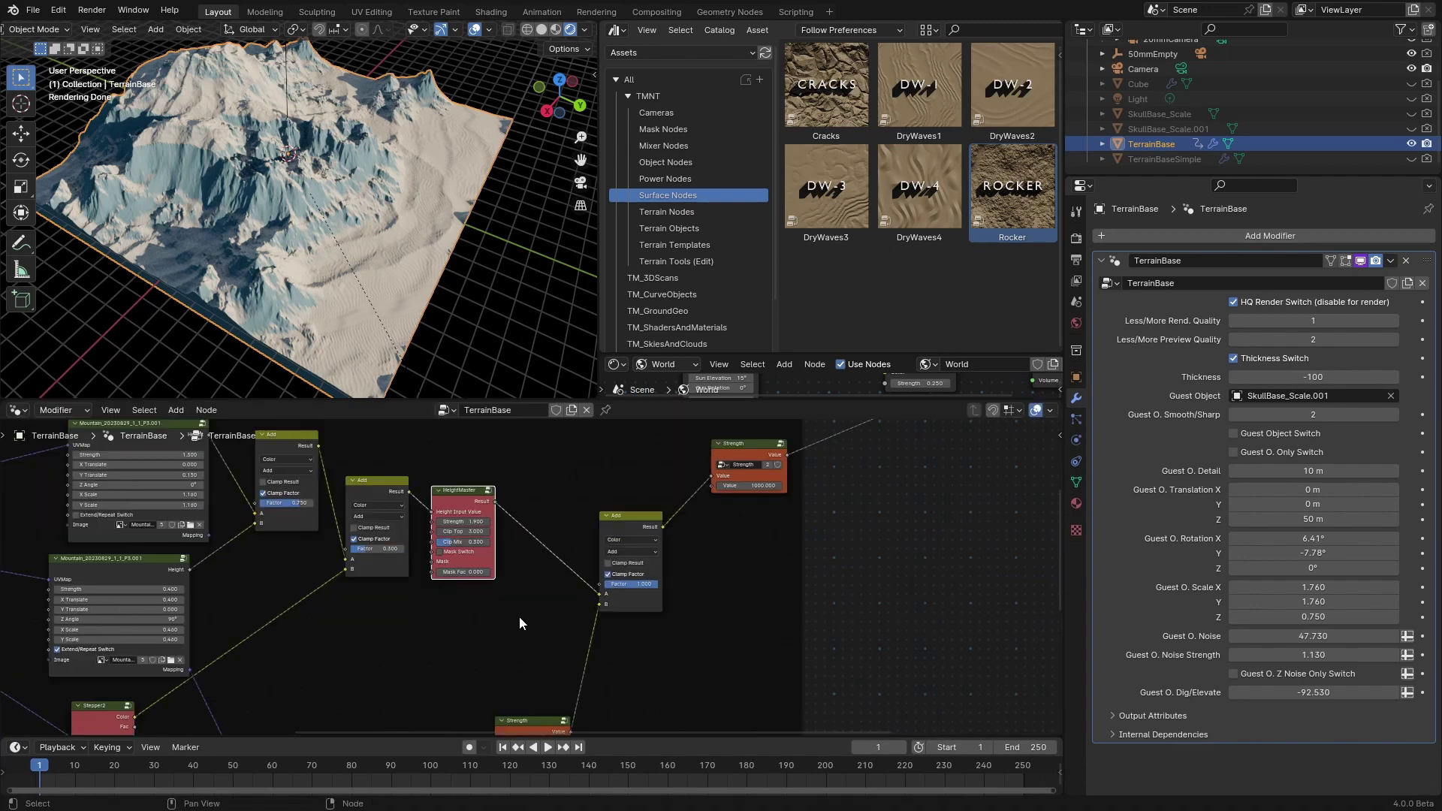
pyautogui.moveTo(519, 618); pyautogui.dragTo(547, 500, button='middle')
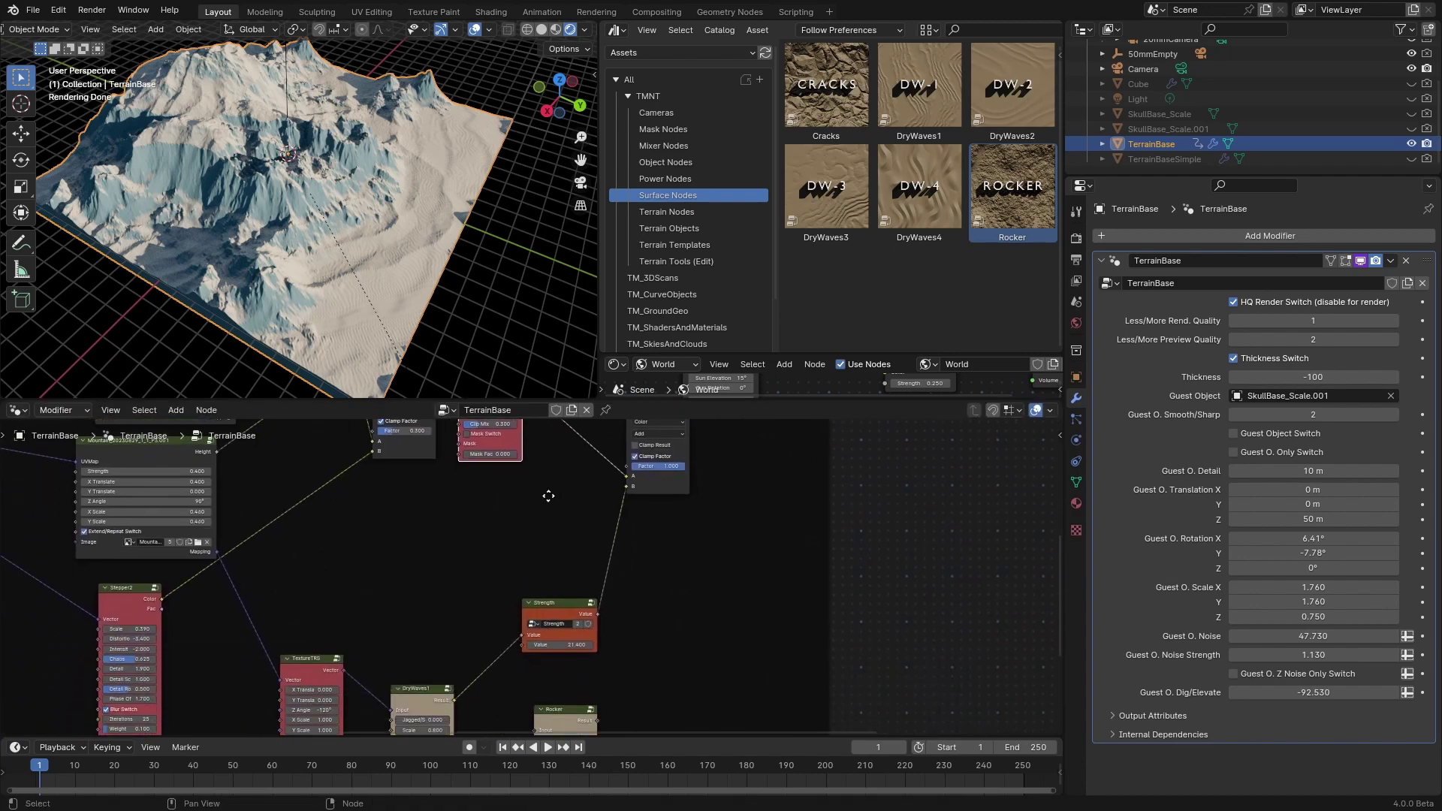
pyautogui.moveTo(409, 687); pyautogui.dragTo(401, 603)
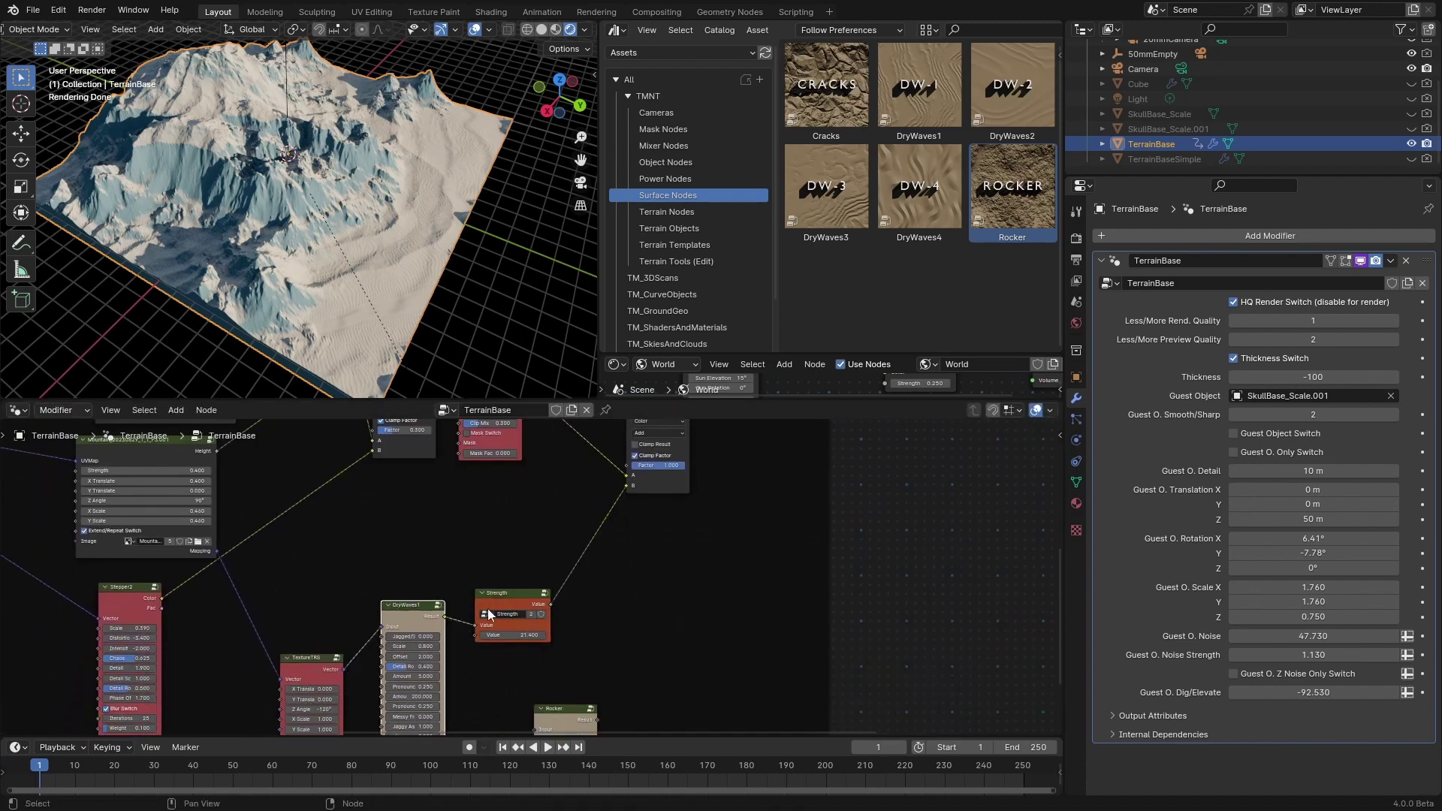
pyautogui.moveTo(516, 591); pyautogui.dragTo(504, 600)
pyautogui.moveTo(585, 659); pyautogui.dragTo(543, 569, button='middle')
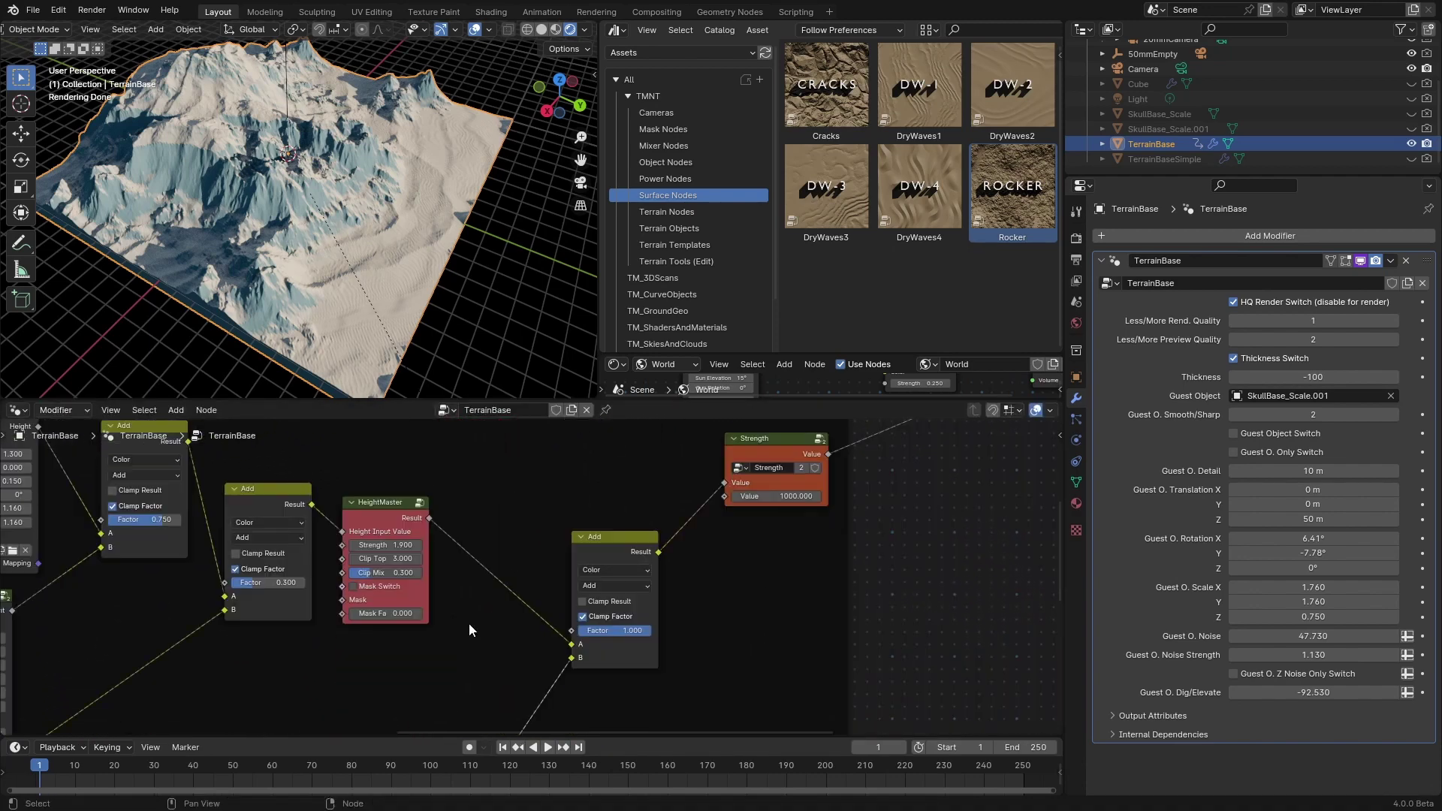
# Step: Preview HeightMaster on the terrain, link its Result to the following Add node's Factor, and switch that node to Exclusion
pyautogui.keyDown('ctrl'); pyautogui.keyDown('shift'); pyautogui.click(377, 503); pyautogui.keyUp('shift'); pyautogui.keyUp('ctrl')
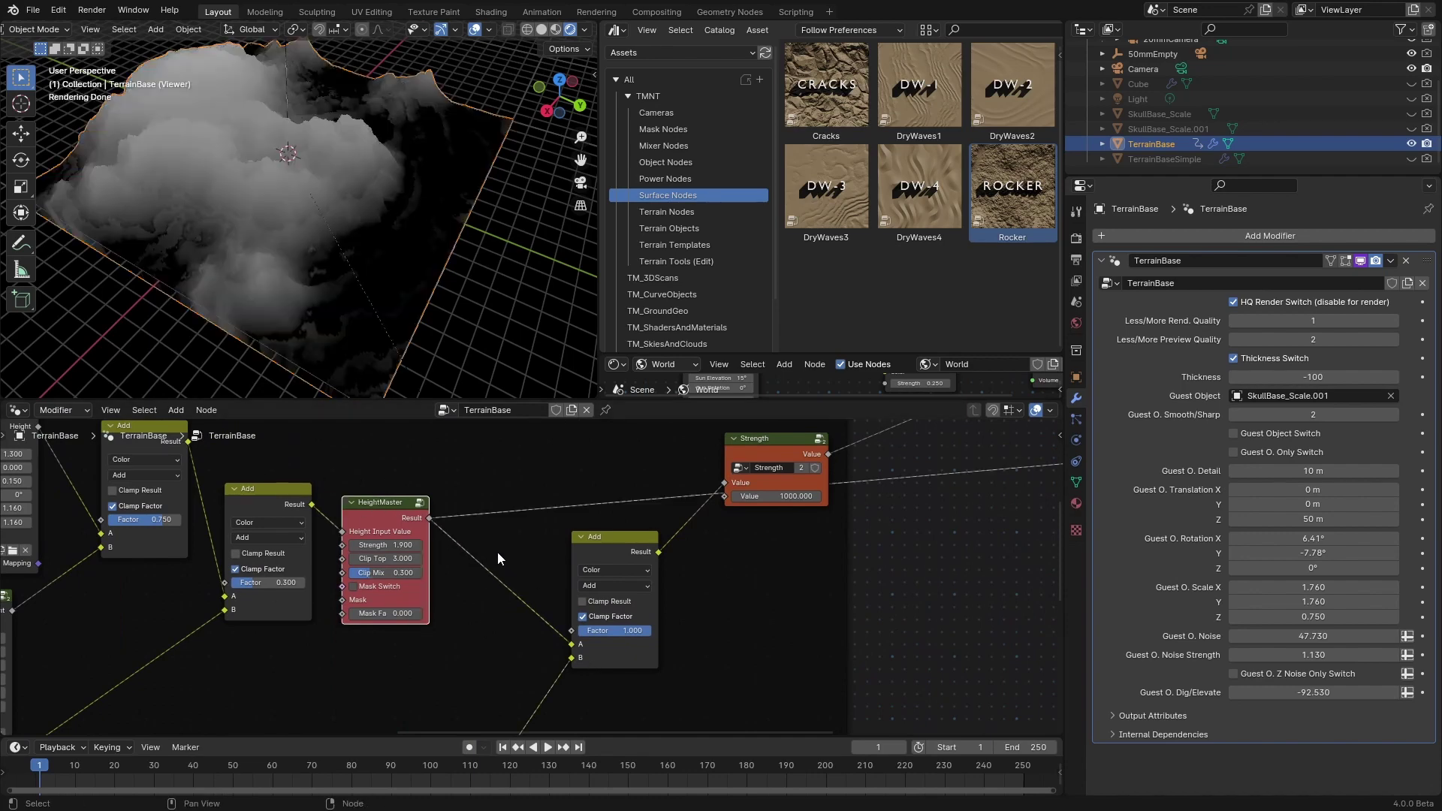
pyautogui.moveTo(433, 517); pyautogui.dragTo(586, 631)
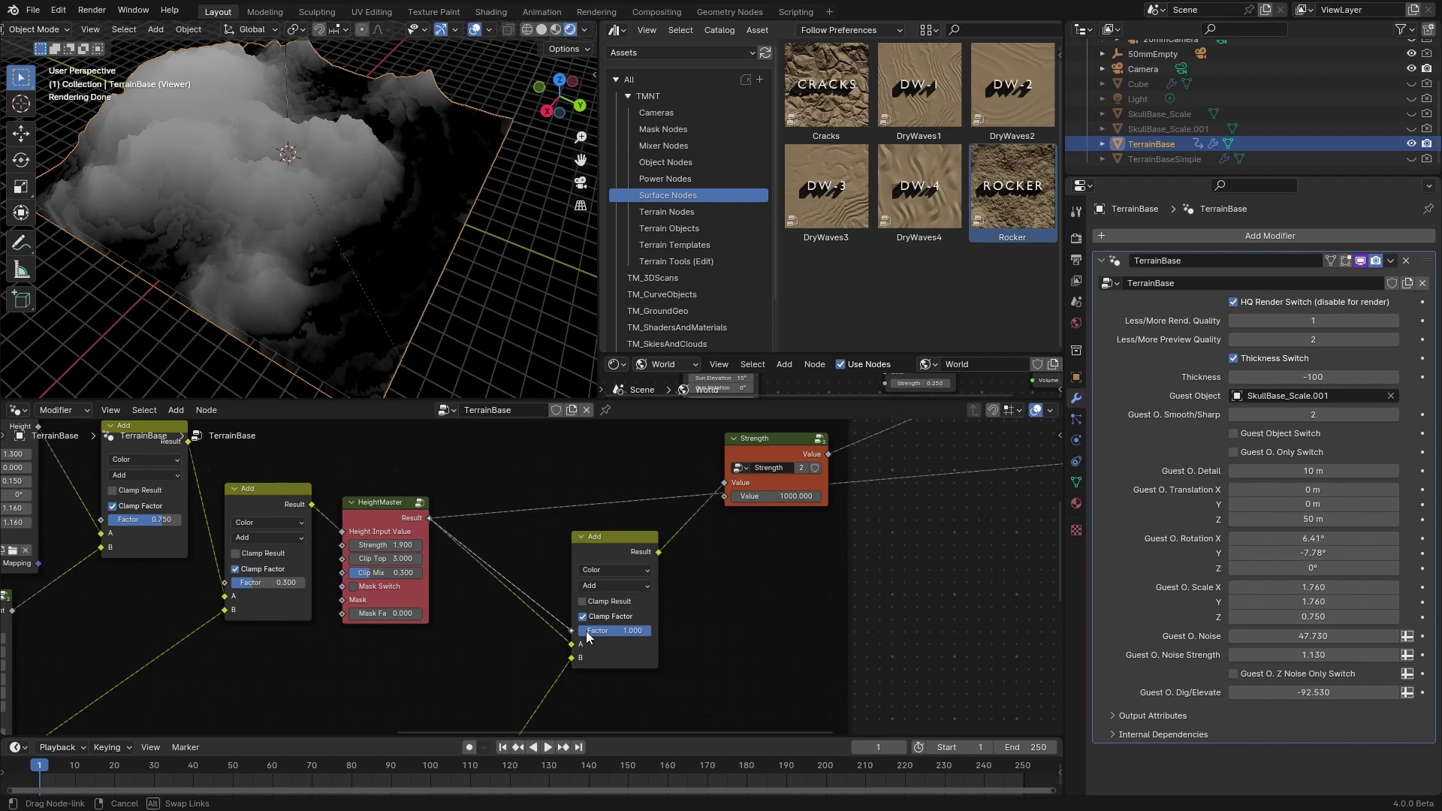
pyautogui.moveTo(586, 631); pyautogui.dragTo(586, 631)
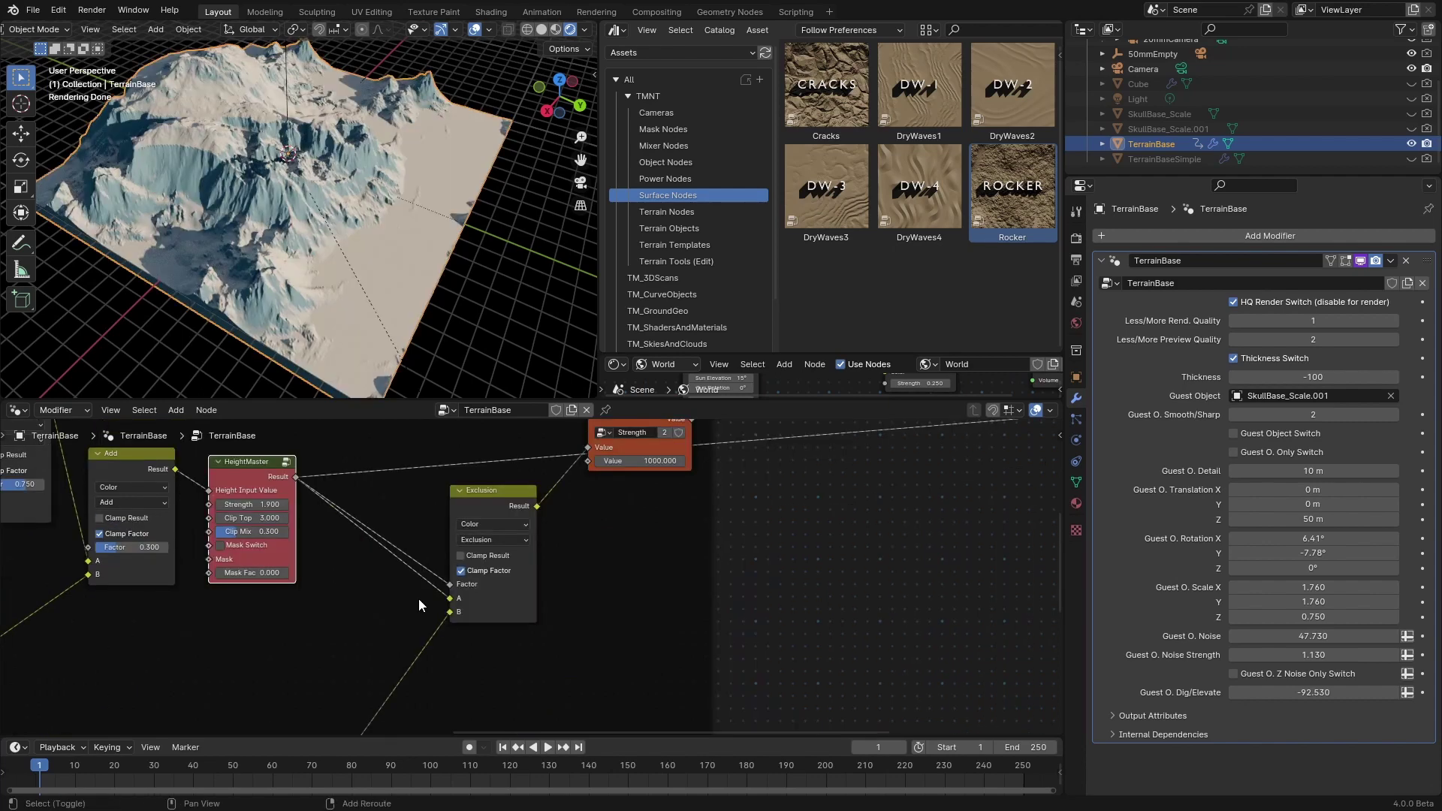
# Step: Add a Color Ramp node below HeightMaster and feed HeightMaster's Result into its Fac input
pyautogui.hotkey('shift', 'a')
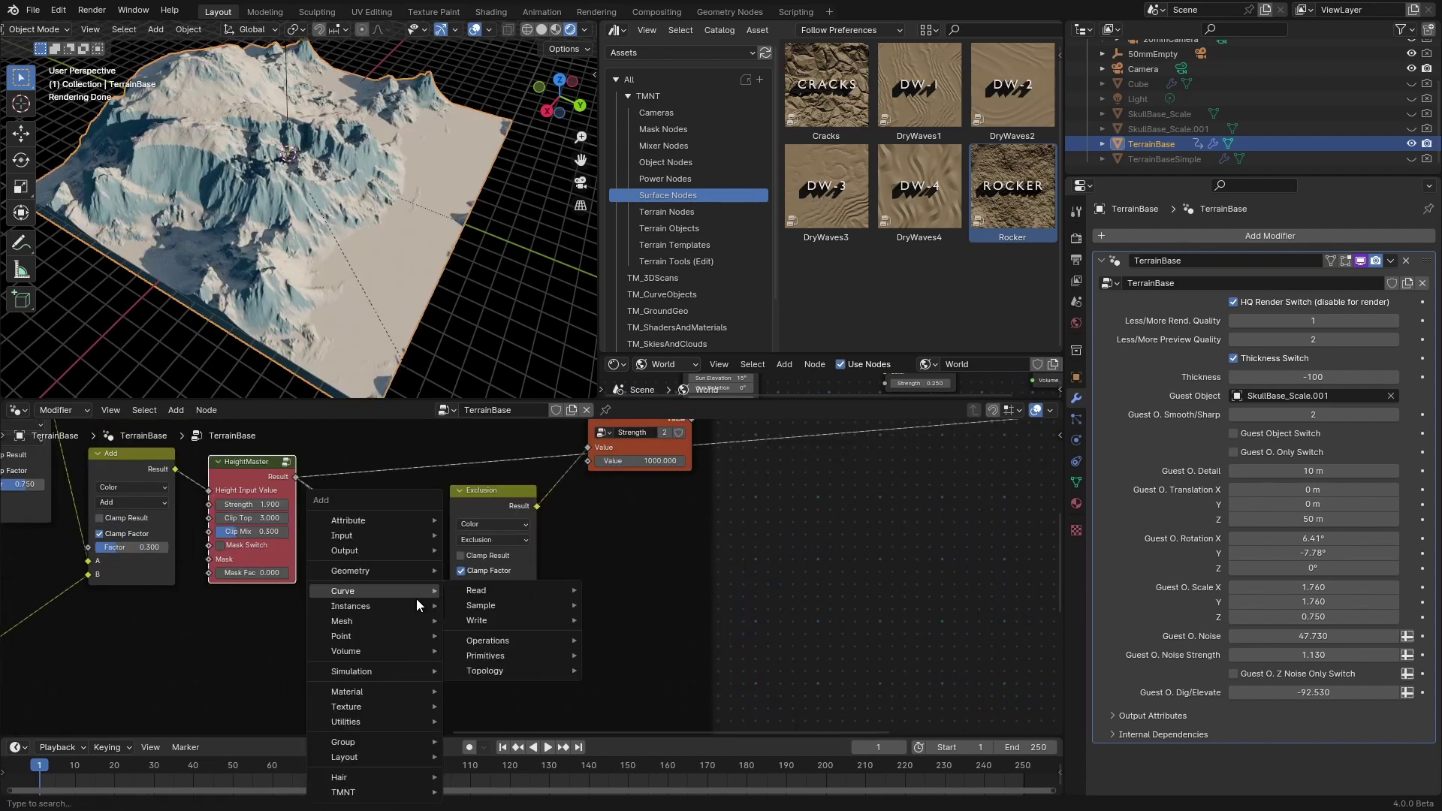
pyautogui.write('co')
pyautogui.press('Down')
pyautogui.press('Return')
pyautogui.click(169, 606)
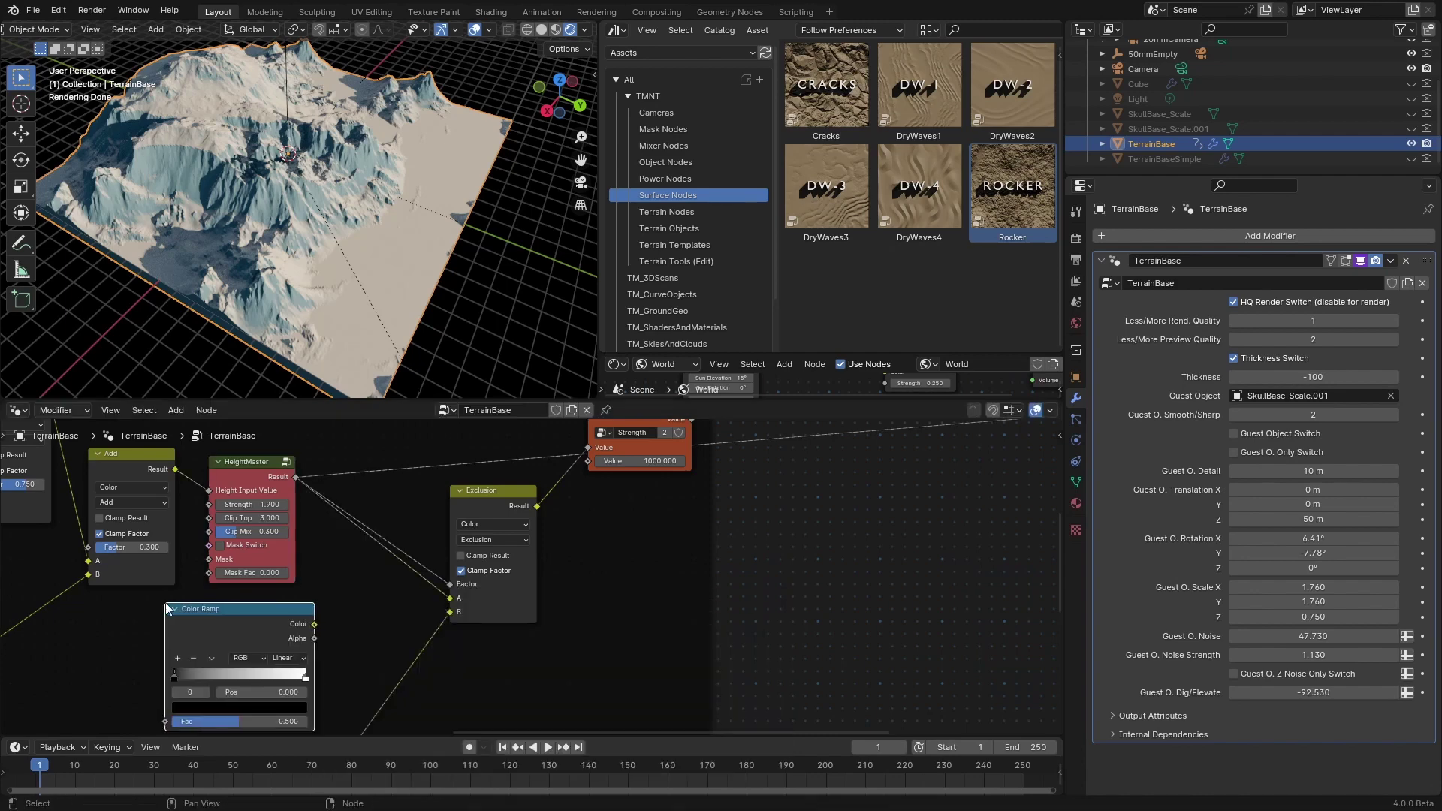
pyautogui.moveTo(177, 600); pyautogui.dragTo(201, 575, button='middle')
pyautogui.moveTo(321, 451); pyautogui.dragTo(197, 694)
# Step: Reverse the Color Ramp's stops so it runs from white at position 0.000 to black at 1.000
pyautogui.moveTo(285, 691); pyautogui.dragTo(334, 688)
pyautogui.moveTo(254, 648); pyautogui.dragTo(350, 649)
pyautogui.moveTo(381, 649); pyautogui.dragTo(228, 652)
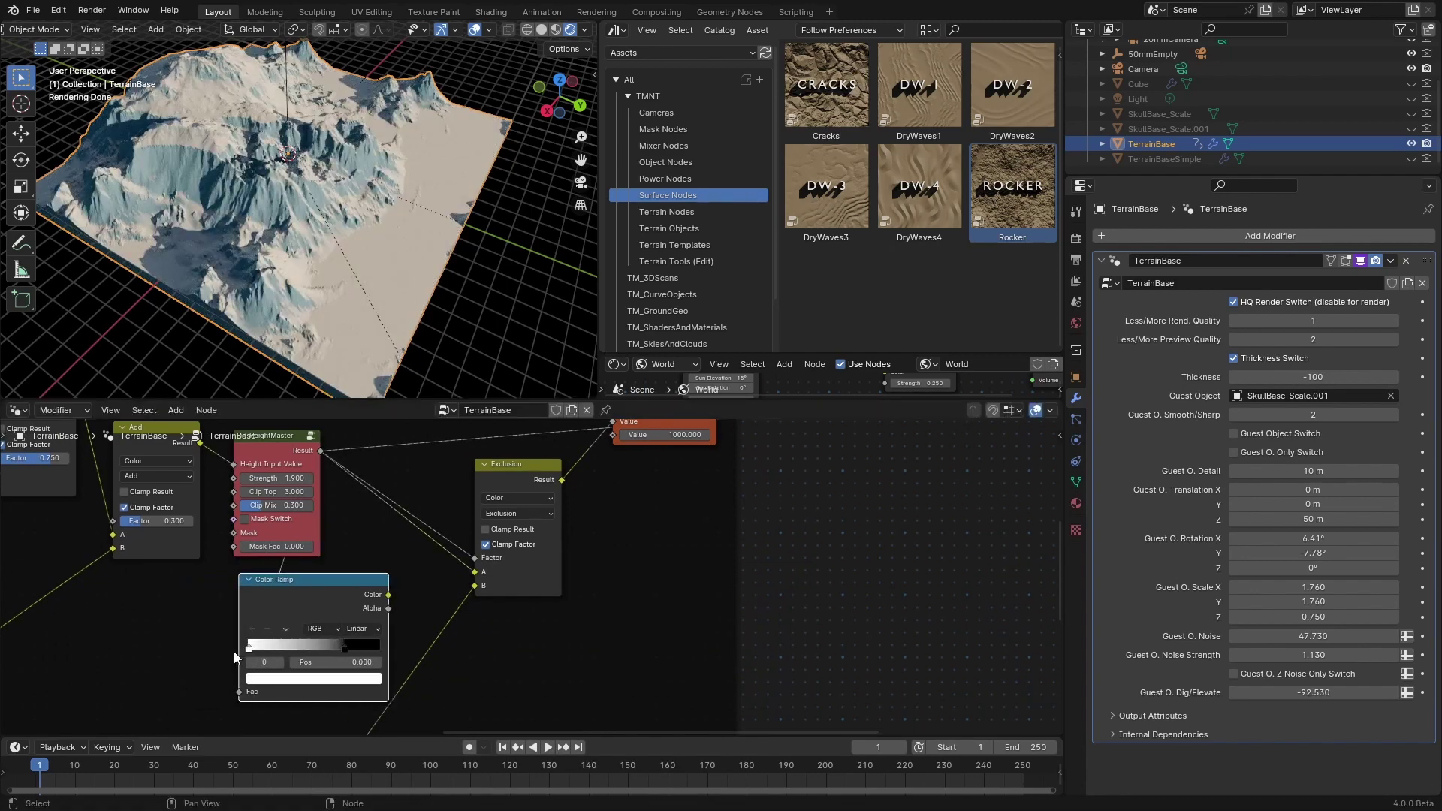
pyautogui.moveTo(345, 650); pyautogui.dragTo(395, 646)
pyautogui.moveTo(396, 624); pyautogui.dragTo(326, 629, button='middle')
# Step: Preview the Color Ramp on the terrain, bring its black stop close to the white one, and set interpolation to B-Spline
pyautogui.keyDown('ctrl'); pyautogui.keyDown('shift'); pyautogui.click(285, 593); pyautogui.keyUp('shift'); pyautogui.keyUp('ctrl')
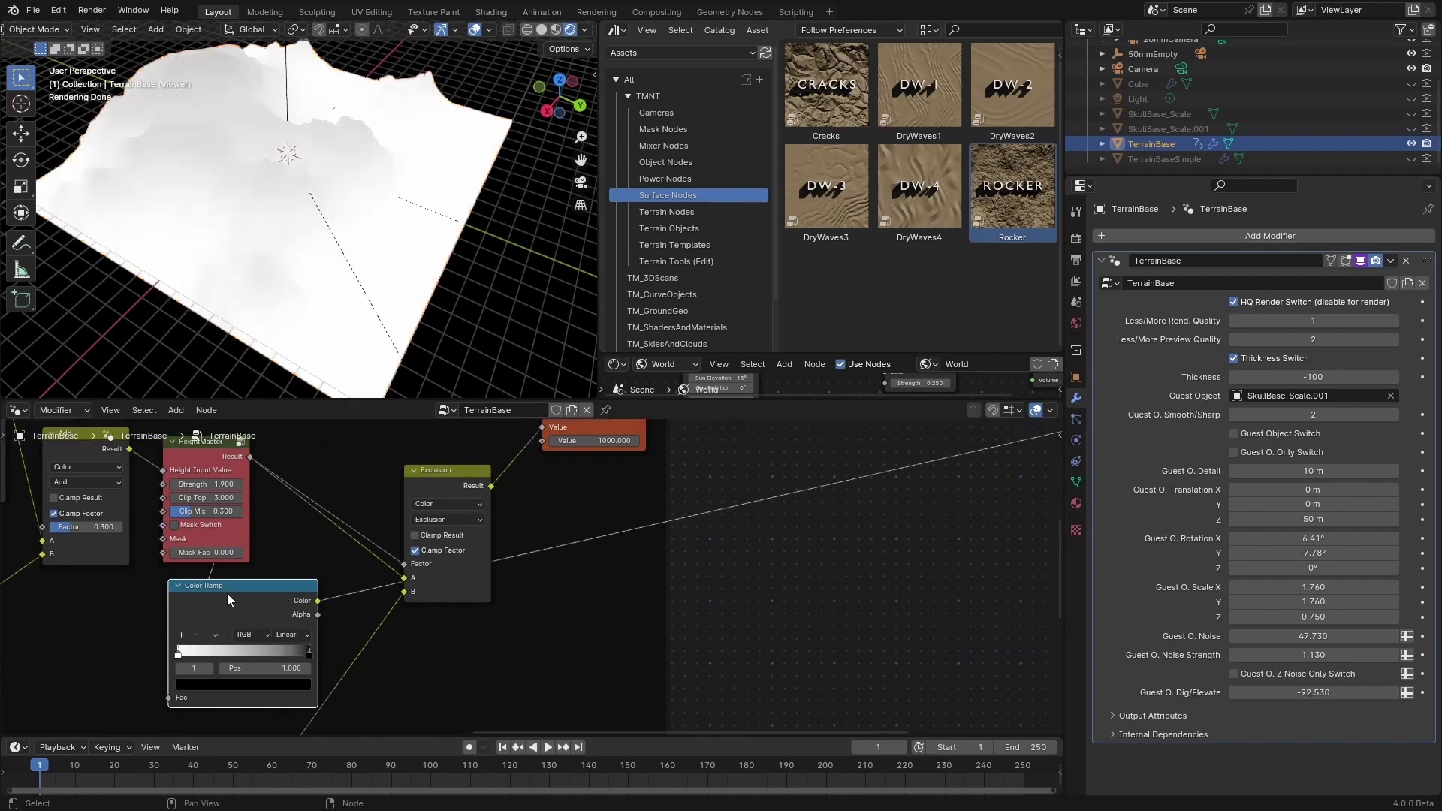
pyautogui.moveTo(227, 593); pyautogui.dragTo(266, 586)
pyautogui.moveTo(345, 646); pyautogui.dragTo(211, 646)
pyautogui.scroll(1, 204, 647)
pyautogui.click(311, 632)
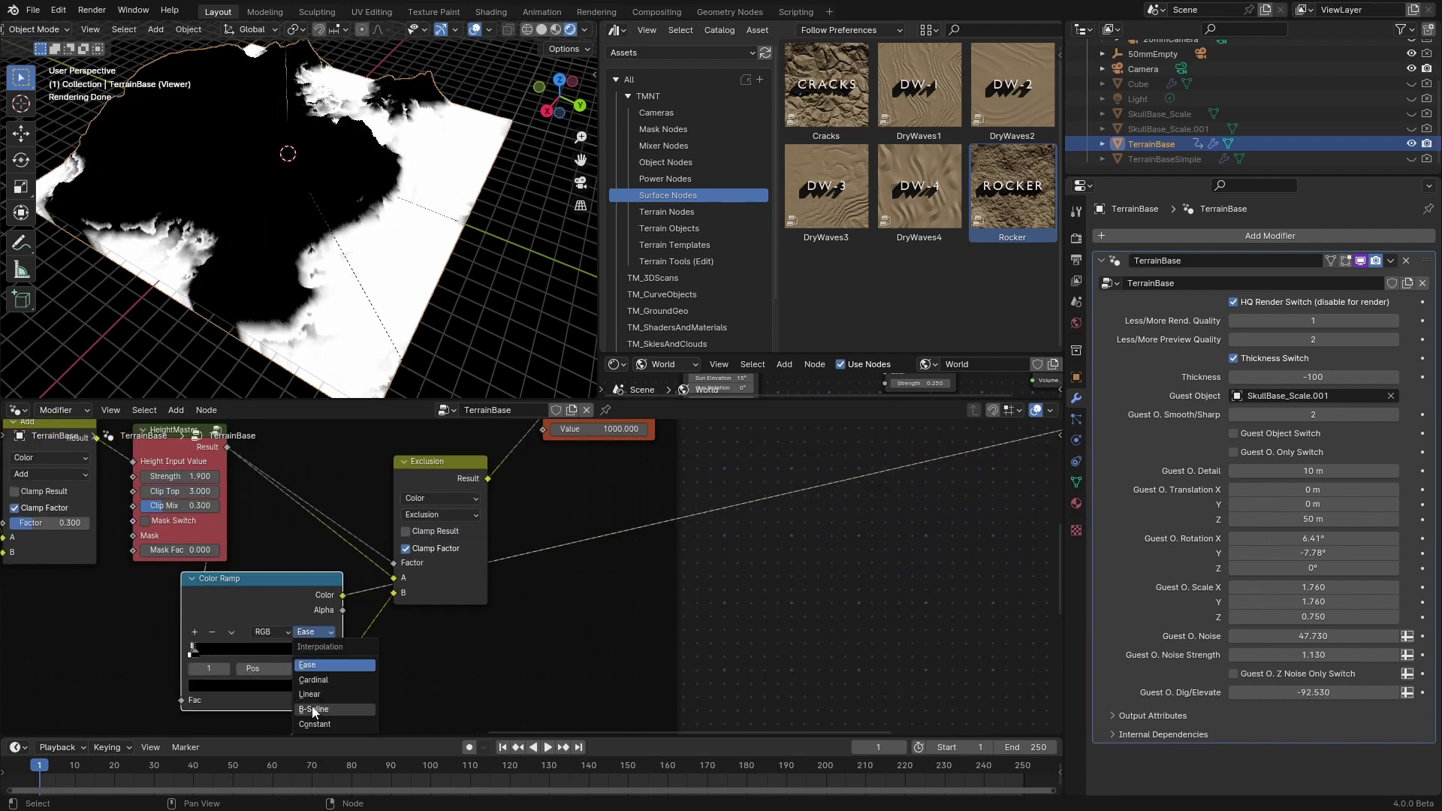
pyautogui.click(312, 708)
# Step: Fine-tune the Color Ramp's black stop to position 0.018
pyautogui.scroll(3, 205, 658)
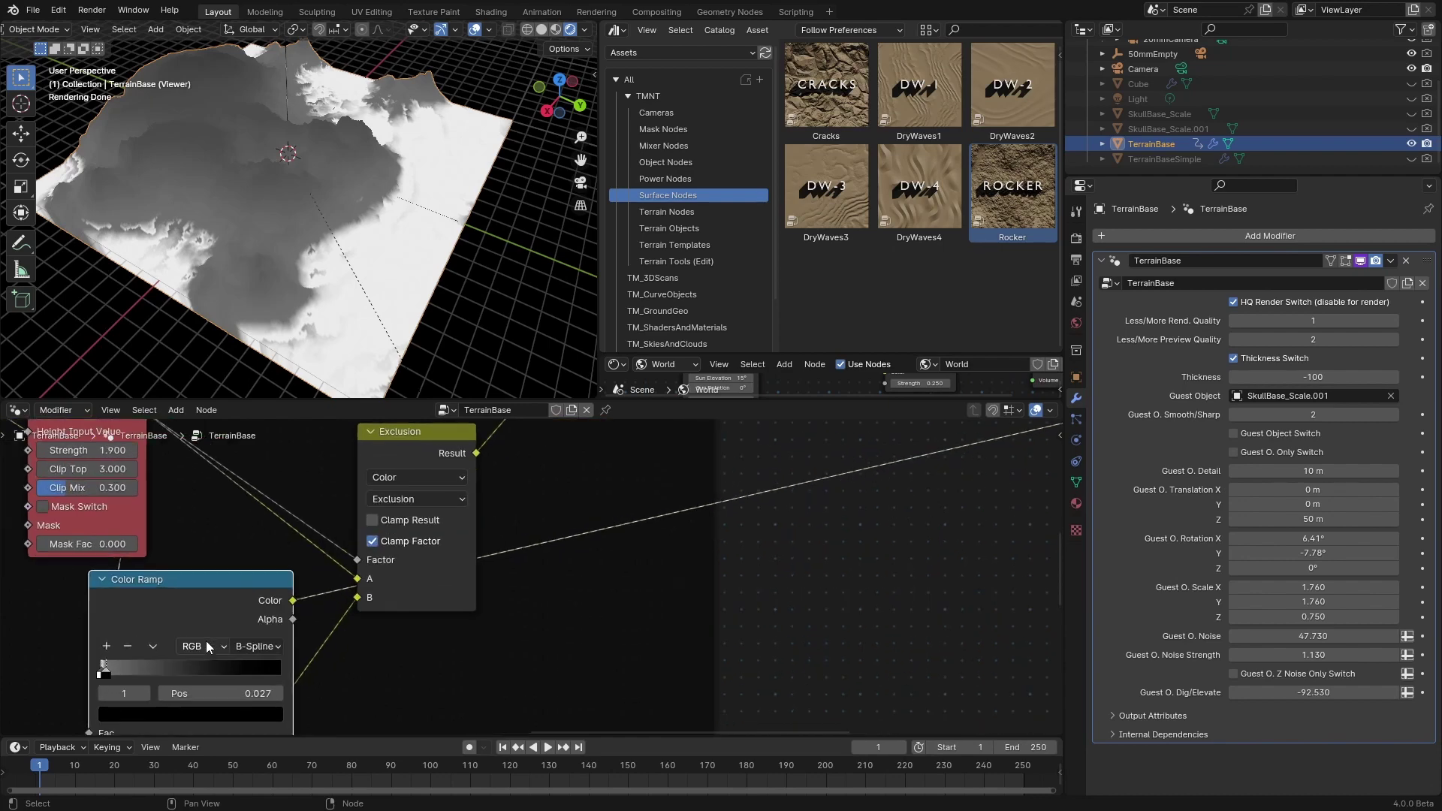
pyautogui.moveTo(212, 644); pyautogui.dragTo(386, 554, button='middle')
pyautogui.scroll(3, 392, 557)
pyautogui.moveTo(232, 582); pyautogui.dragTo(230, 582)
# Step: Move the main Strength and Exclusion nodes away from the Color Ramp, and set the Exclusion node's blending mode to Add
pyautogui.scroll(-10, 230, 582)
pyautogui.moveTo(733, 506); pyautogui.dragTo(565, 642, button='middle')
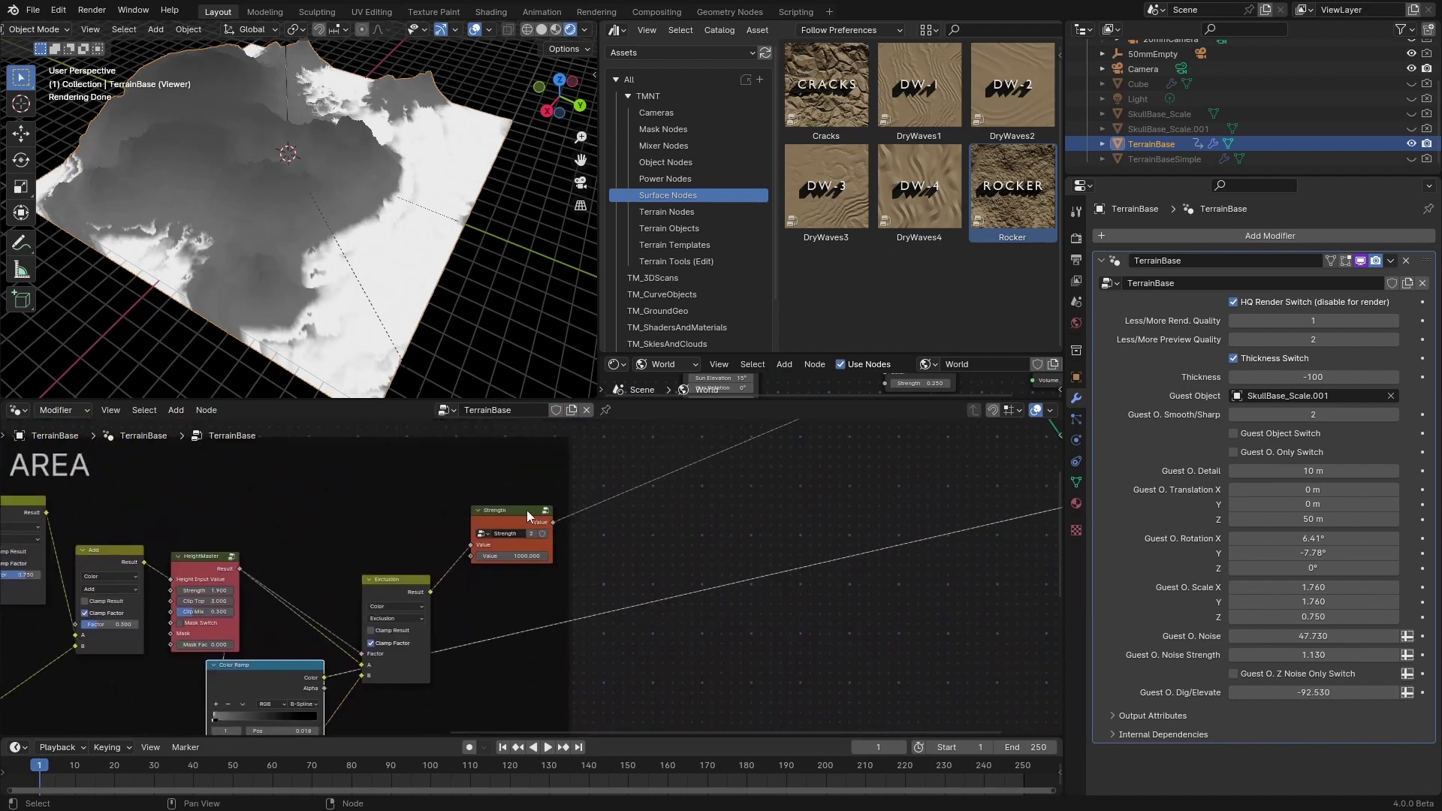
pyautogui.moveTo(526, 511); pyautogui.dragTo(635, 502)
pyautogui.moveTo(403, 576); pyautogui.dragTo(458, 554)
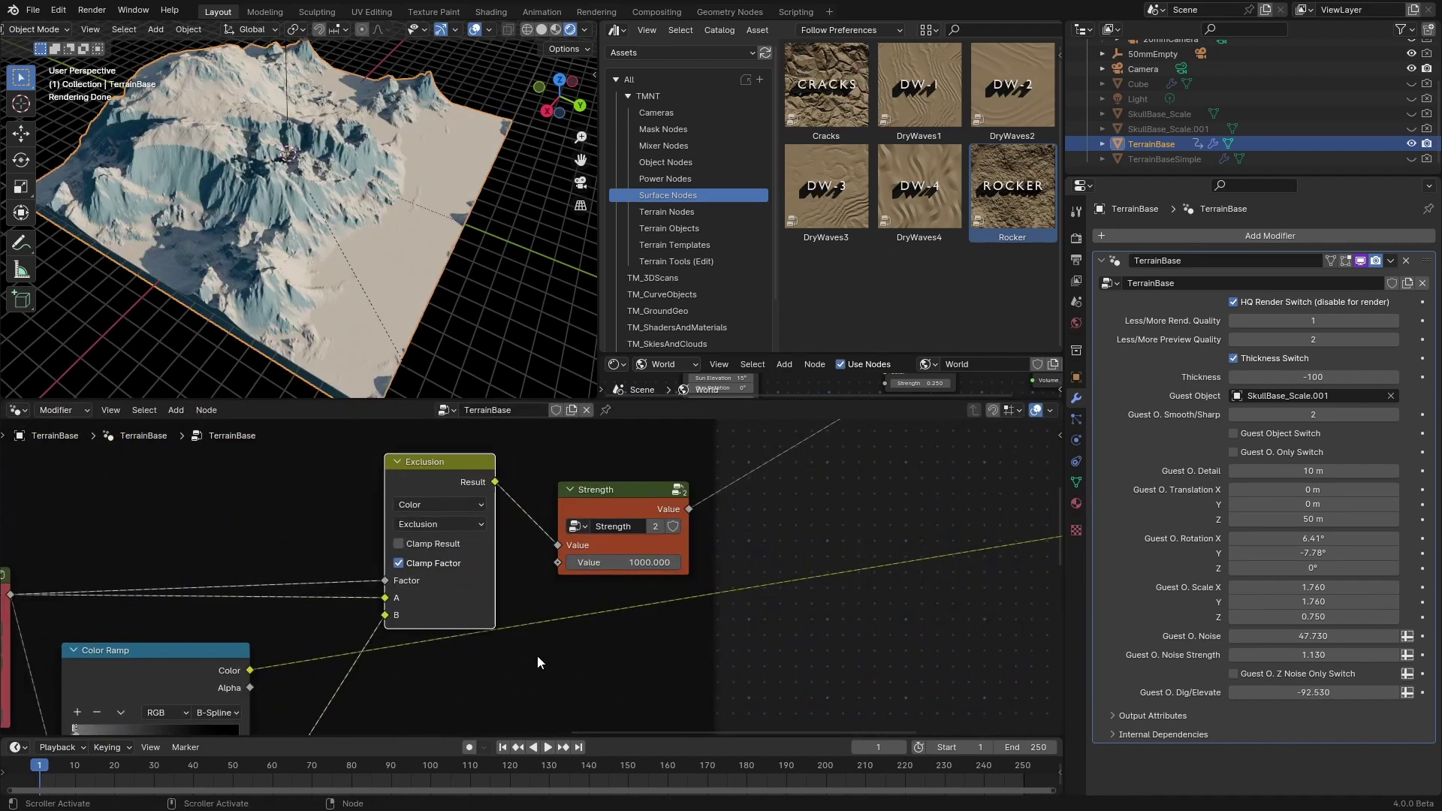
pyautogui.click(441, 525)
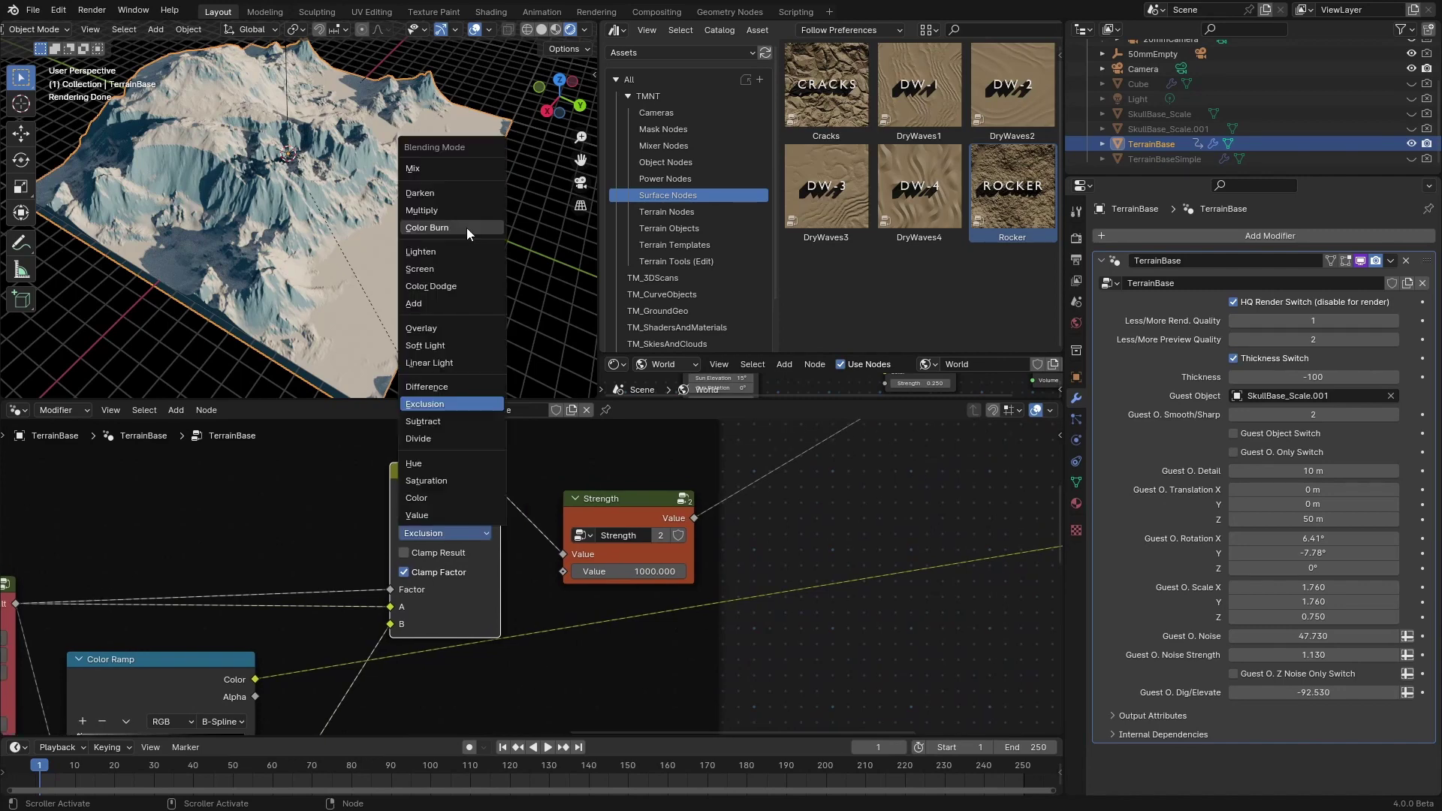
pyautogui.click(435, 297)
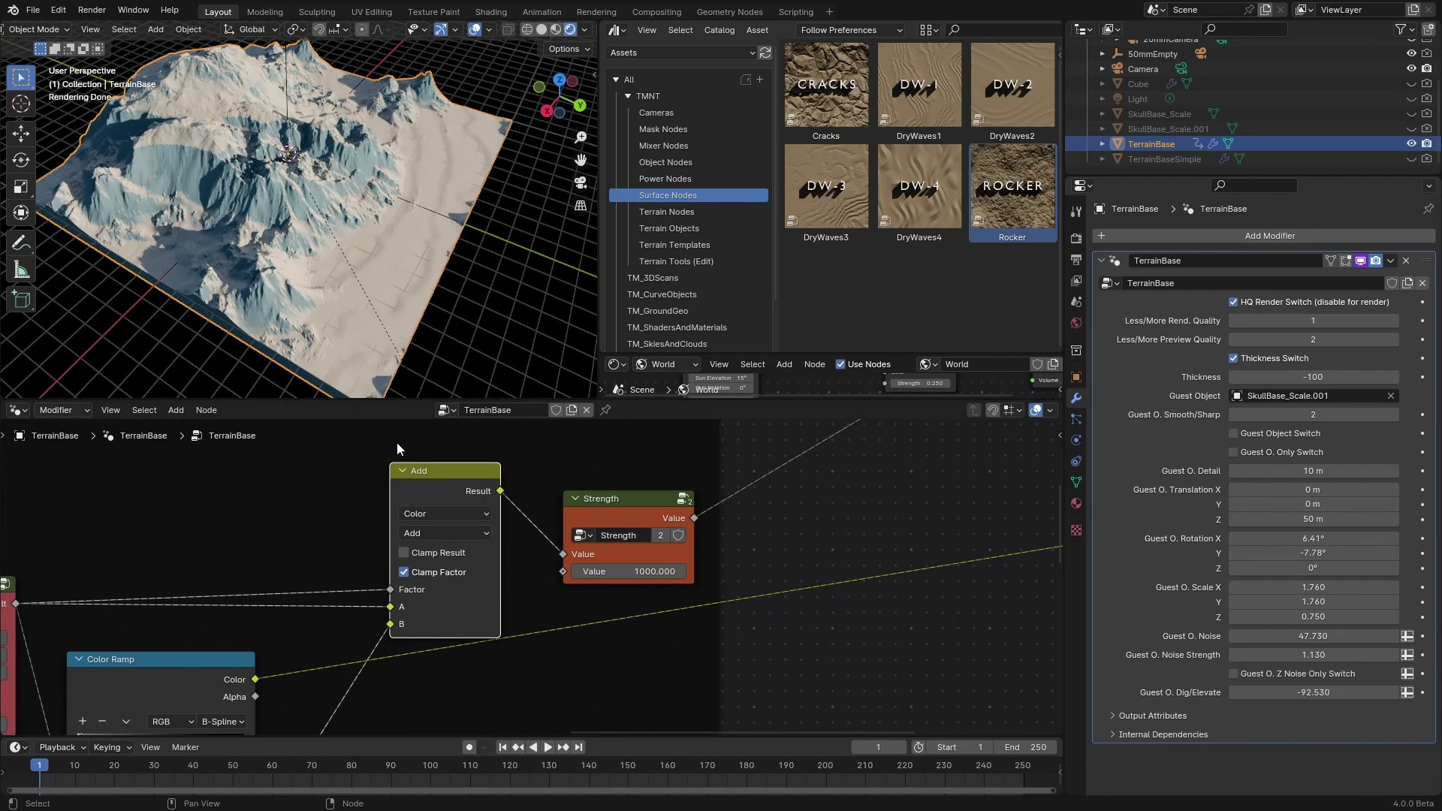
# Step: Set the Value of the Strength node after DryWaves1 to about 21.4 and inspect the terrain from another angle
pyautogui.moveTo(483, 693); pyautogui.dragTo(537, 563, button='middle')
pyautogui.scroll(-3, 528, 577)
pyautogui.moveTo(413, 728); pyautogui.dragTo(512, 579, button='middle')
pyautogui.scroll(2, 512, 579)
pyautogui.keyDown('shift'); pyautogui.moveTo(314, 636); pyautogui.dragTo(338, 636); pyautogui.keyUp('shift')
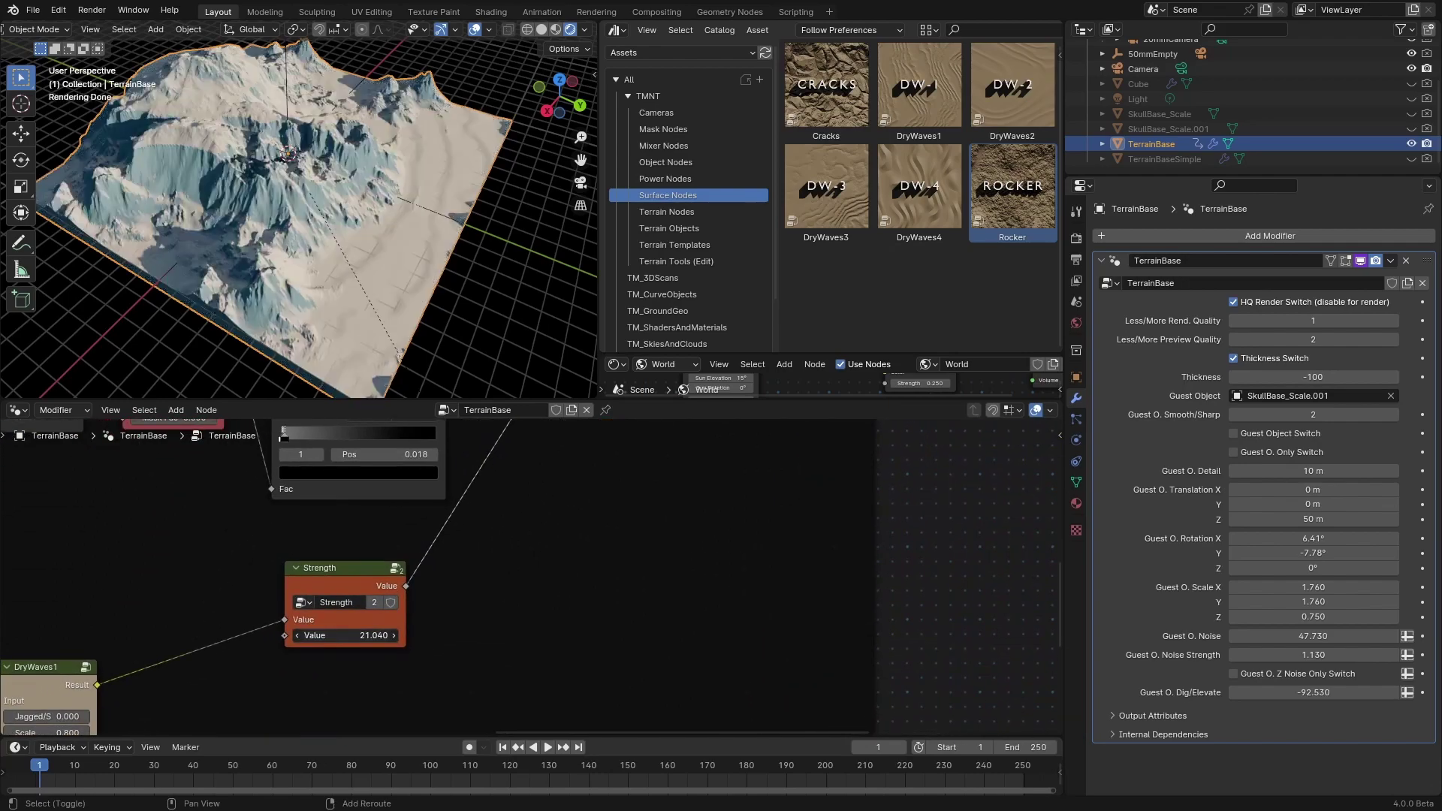
pyautogui.moveTo(361, 559); pyautogui.dragTo(289, 705, button='middle')
pyautogui.moveTo(518, 45); pyautogui.dragTo(481, 92, button='middle')
pyautogui.moveTo(481, 93); pyautogui.dragTo(490, 79, button='middle')
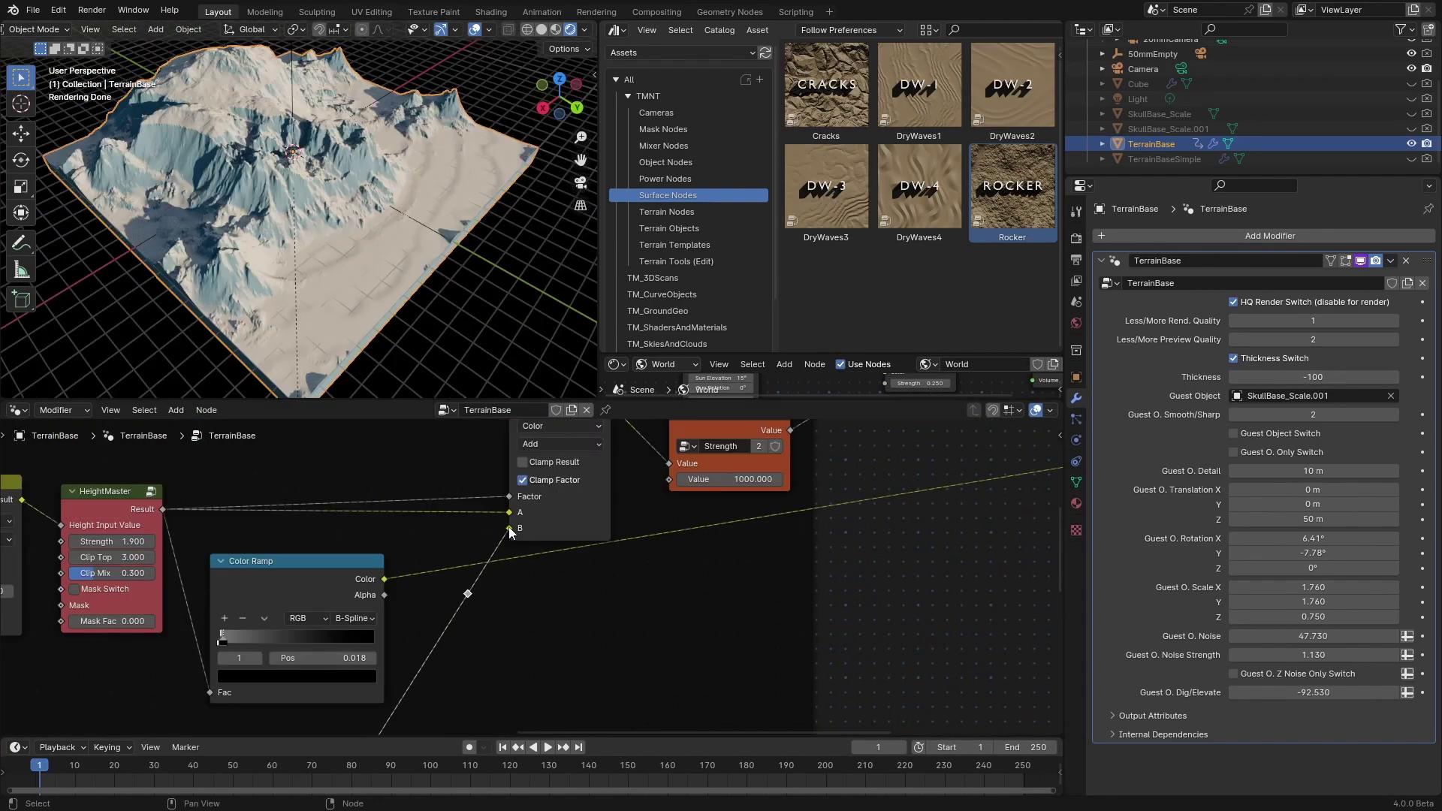
# Step: Dissolve the reroute on the DryWaves1 link and switch the blend node to Mix, with HeightMaster in A and DryWaves1 in B
pyautogui.moveTo(509, 528); pyautogui.dragTo(510, 511)
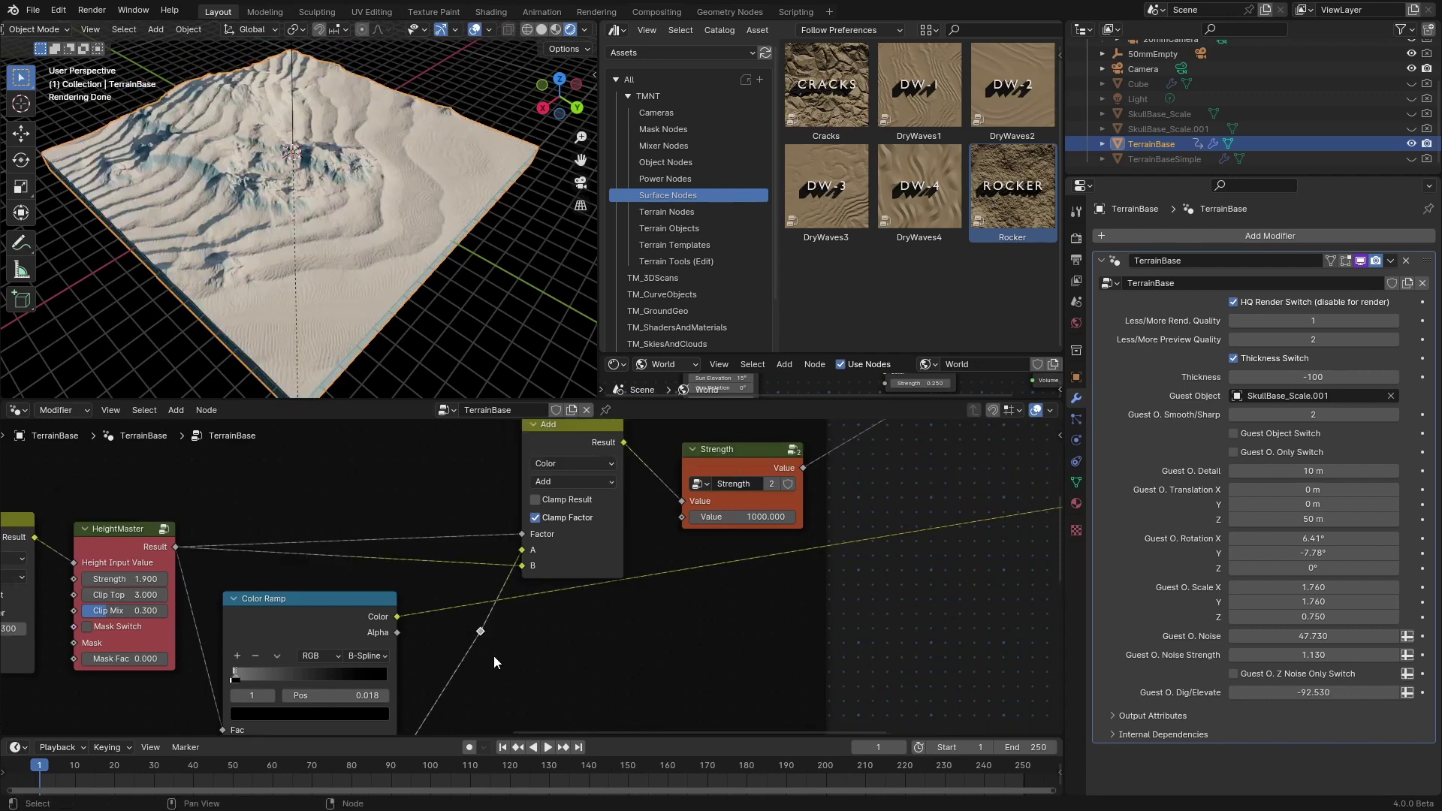
pyautogui.hotkey('ctrl', 'x')
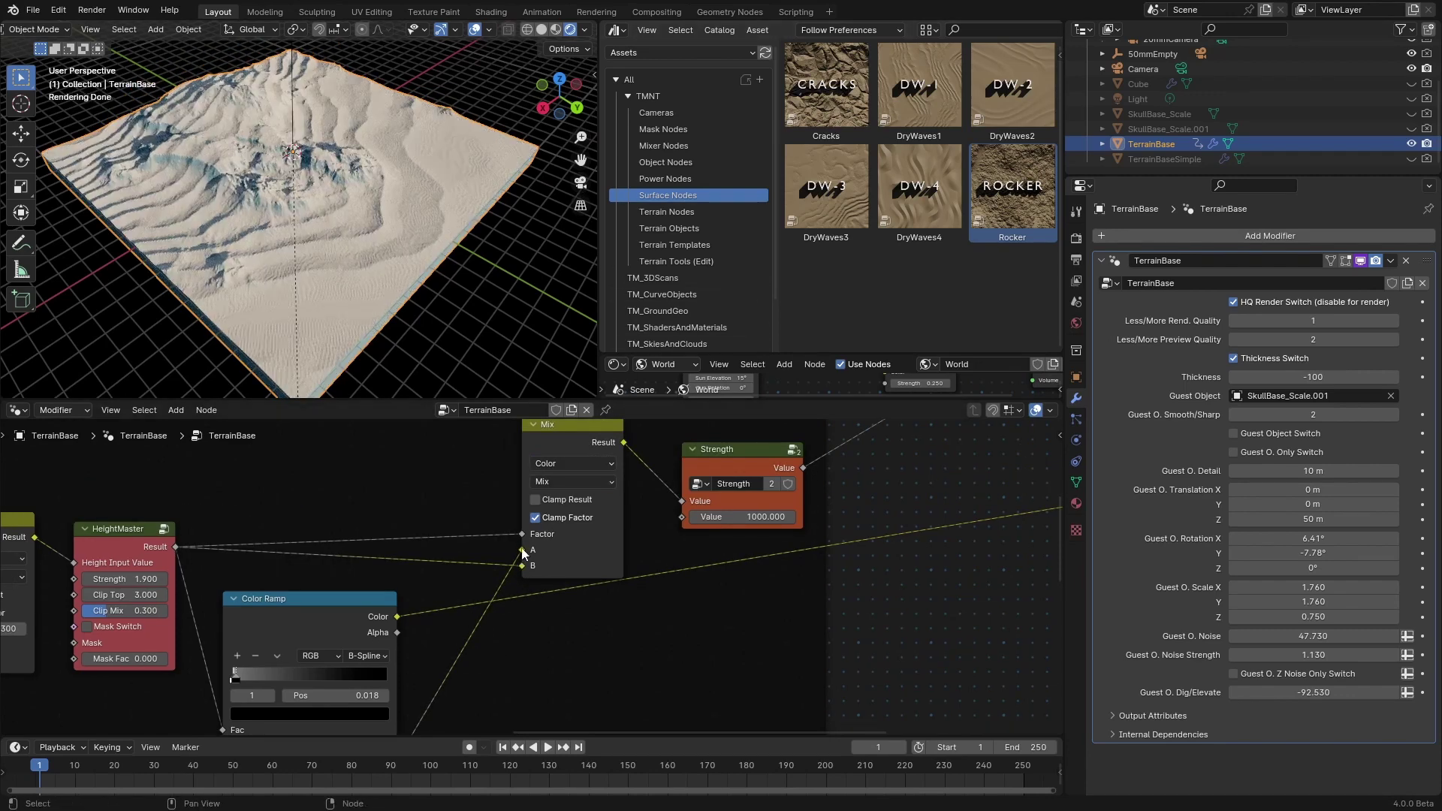
pyautogui.moveTo(524, 554)
pyautogui.mouseDown()
pyautogui.moveTo(248, 575)
pyautogui.moveTo(187, 549)
pyautogui.moveTo(493, 563)
pyautogui.moveTo(523, 551)
pyautogui.mouseUp()
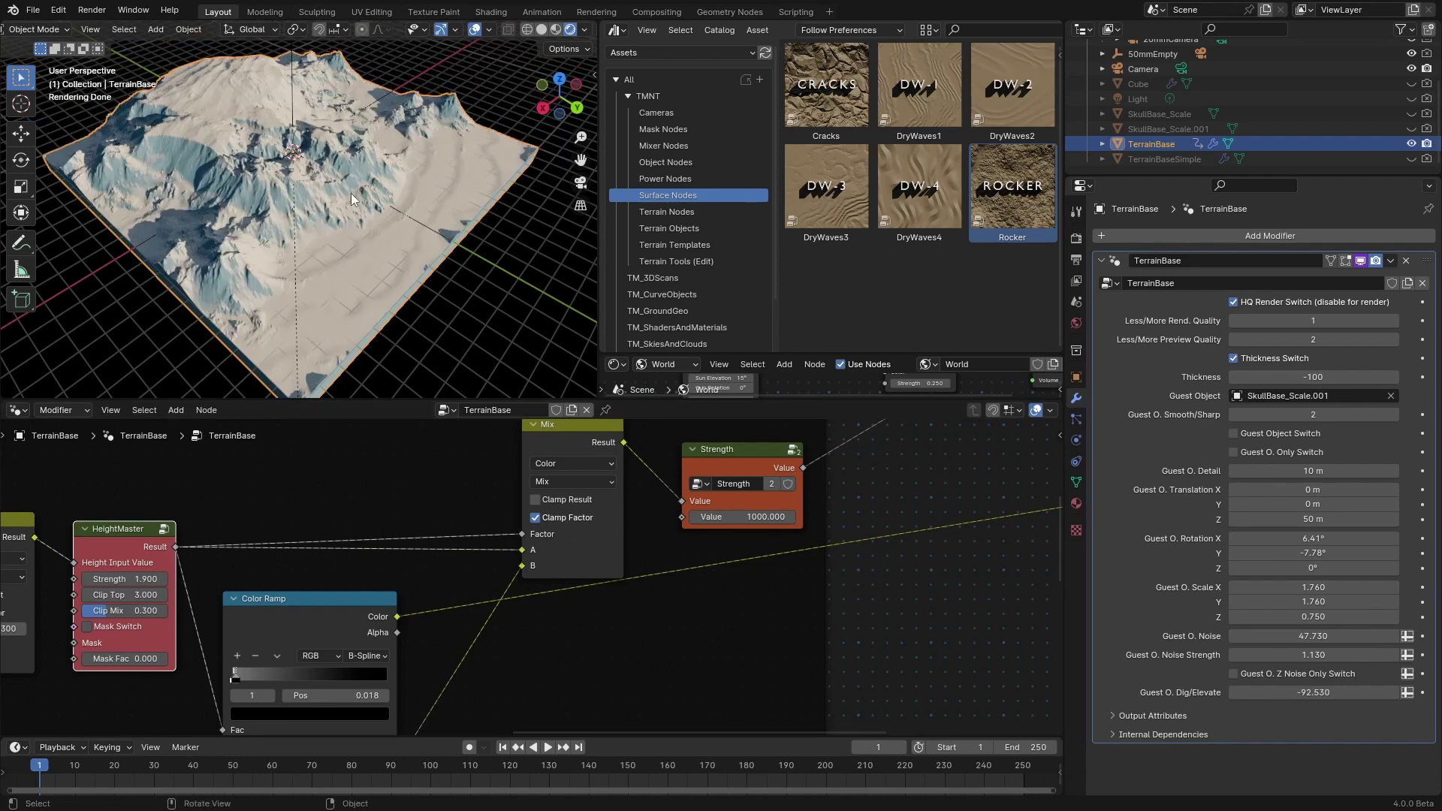
# Step: Feed the Color Ramp's Color into the Mix node's Factor with Ease interpolation, and shift the Mix node clear of the ramp
pyautogui.scroll(2, 257, 642)
pyautogui.click(289, 674)
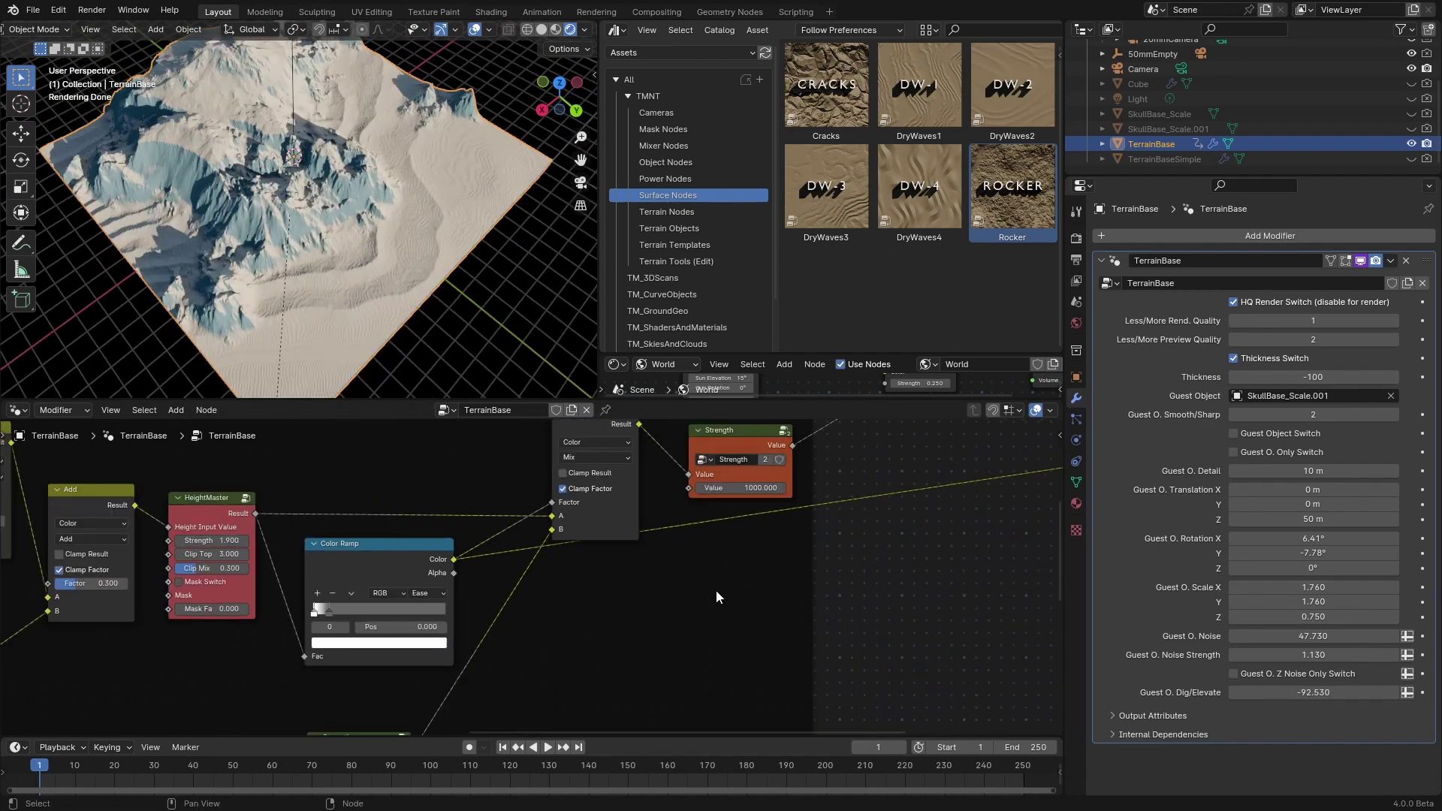
pyautogui.scroll(-1, 715, 591)
pyautogui.moveTo(715, 591); pyautogui.dragTo(706, 622, button='middle')
pyautogui.moveTo(708, 489); pyautogui.dragTo(686, 467)
pyautogui.scroll(2, 592, 544)
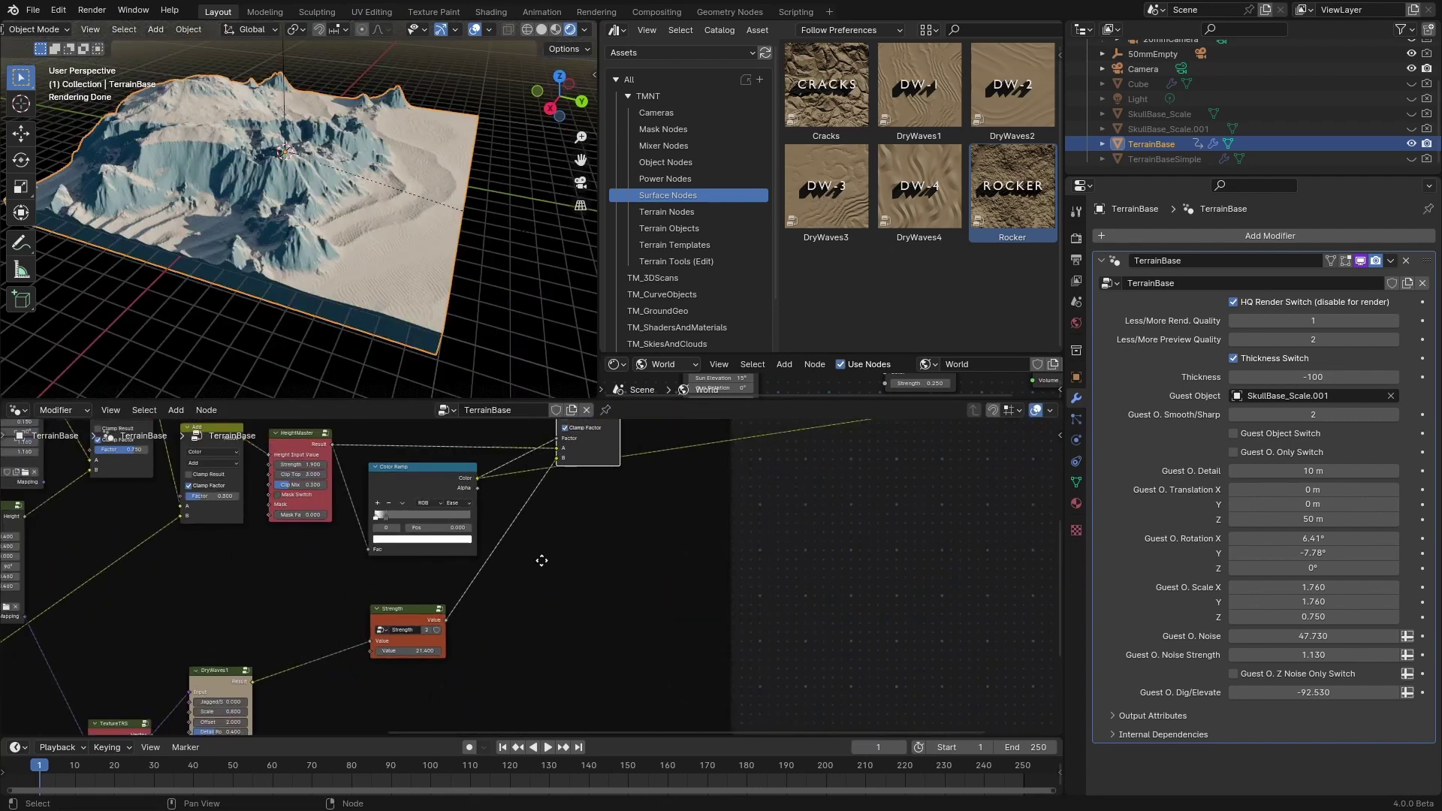
# Step: Set the Value of the Strength node after DryWaves1 to 15.300
pyautogui.moveTo(541, 560)
pyautogui.mouseDown(button='middle')
pyautogui.moveTo(521, 557)
pyautogui.moveTo(545, 533)
pyautogui.mouseUp(button='middle')
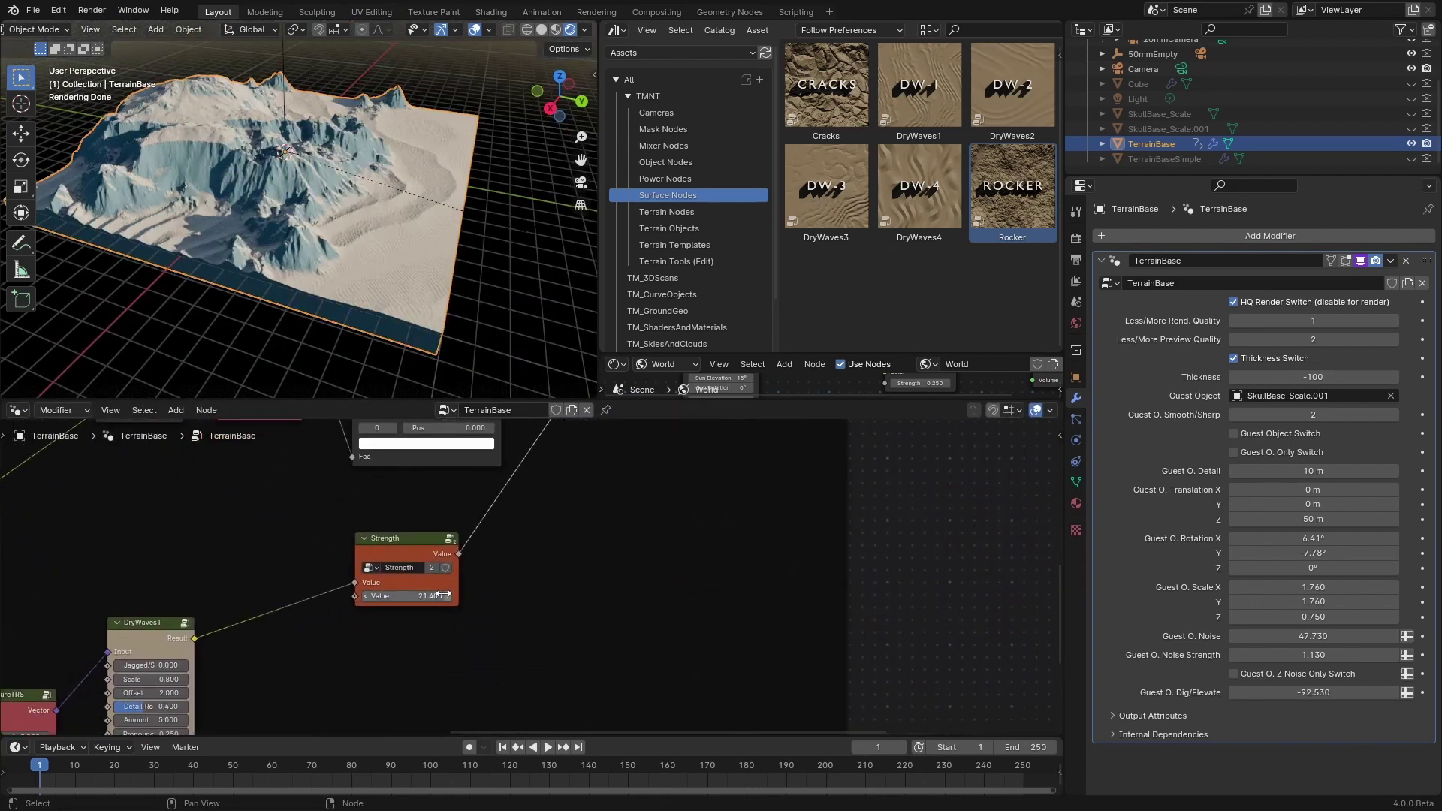
pyautogui.moveTo(438, 595); pyautogui.dragTo(331, 584)
pyautogui.scroll(2, 488, 590)
pyautogui.press('Escape')
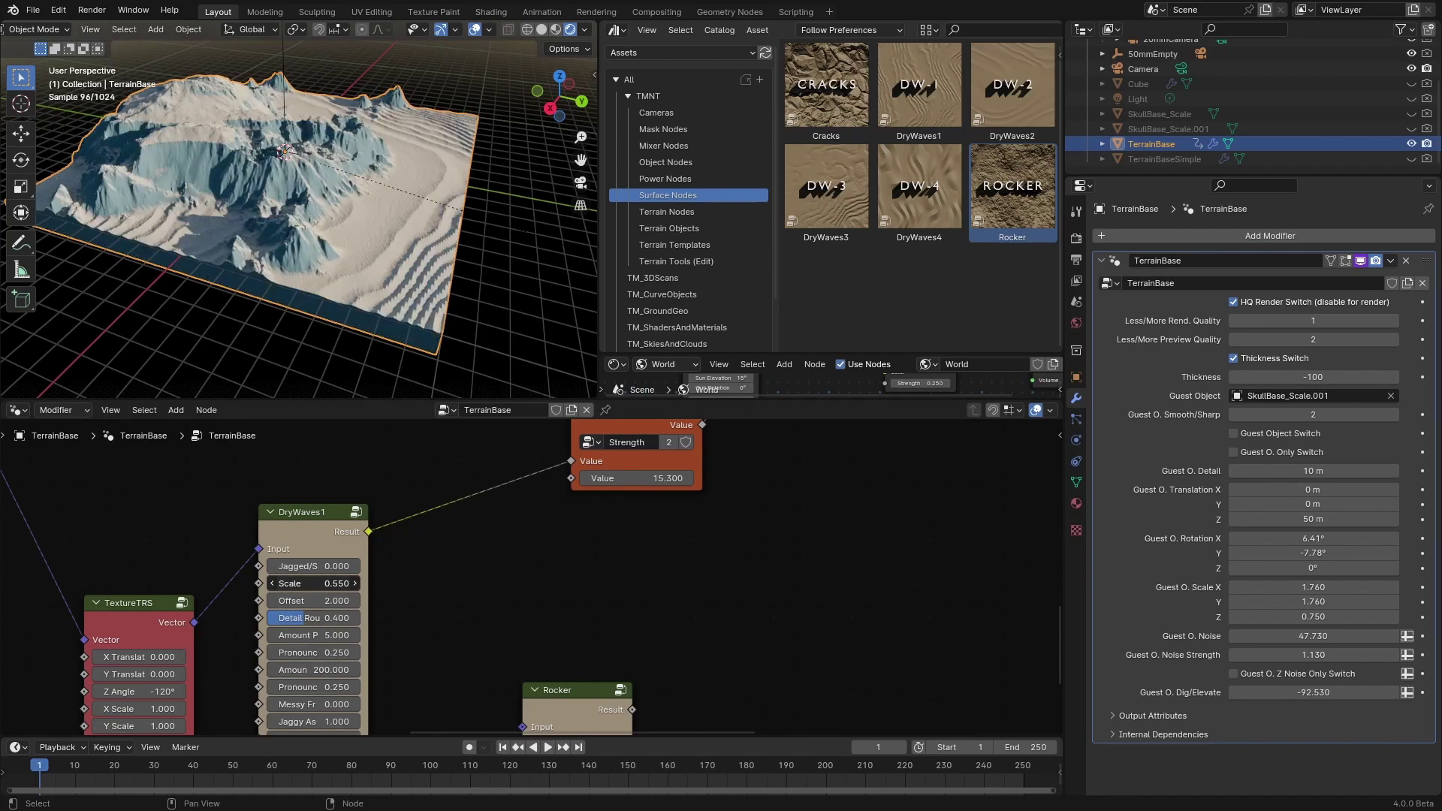
# Step: Set DryWaves1's Scale to 1.120, Offset to -2.400 and Messy Fr to 6.600
pyautogui.moveTo(322, 300); pyautogui.dragTo(376, 297, button='middle')
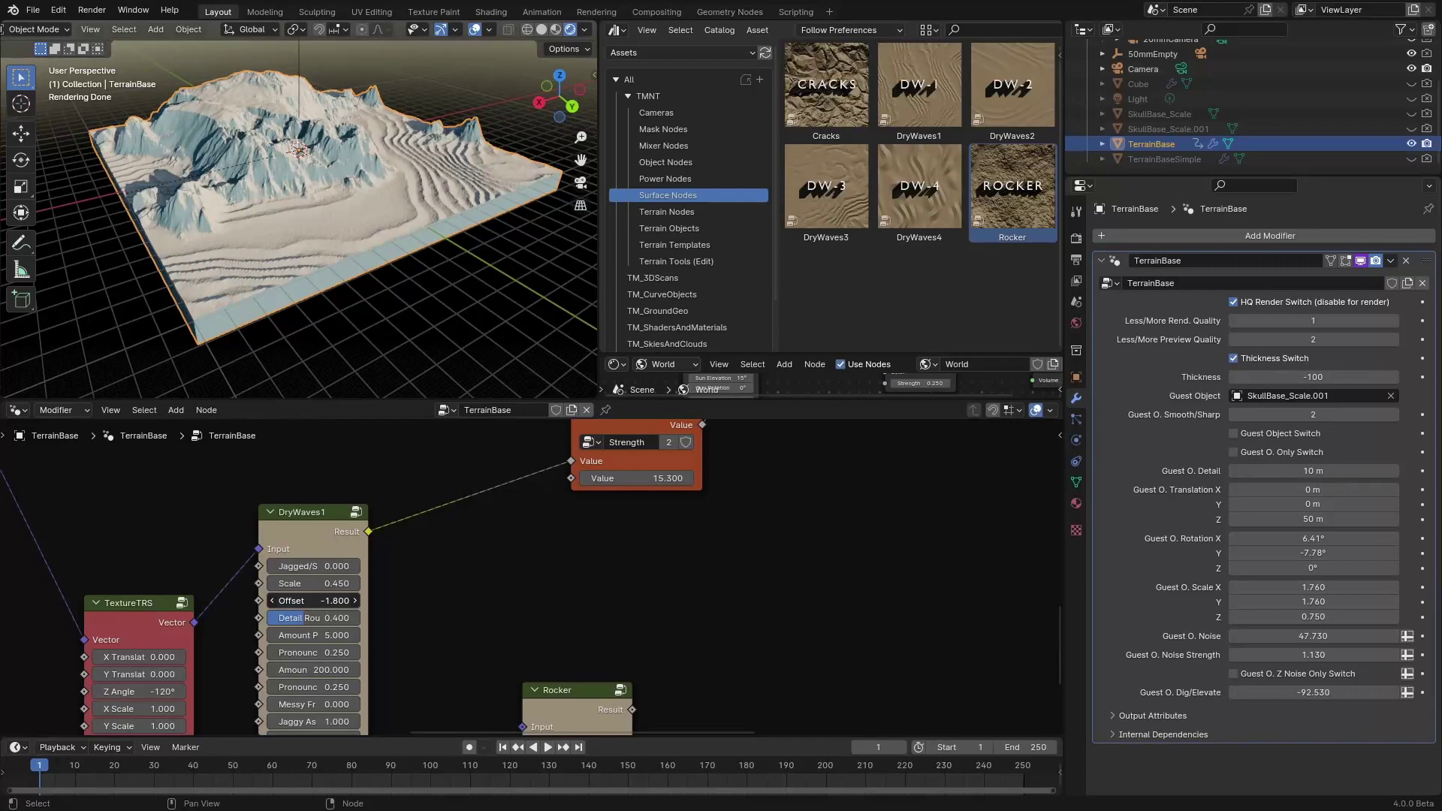
pyautogui.moveTo(313, 601); pyautogui.dragTo(320, 600)
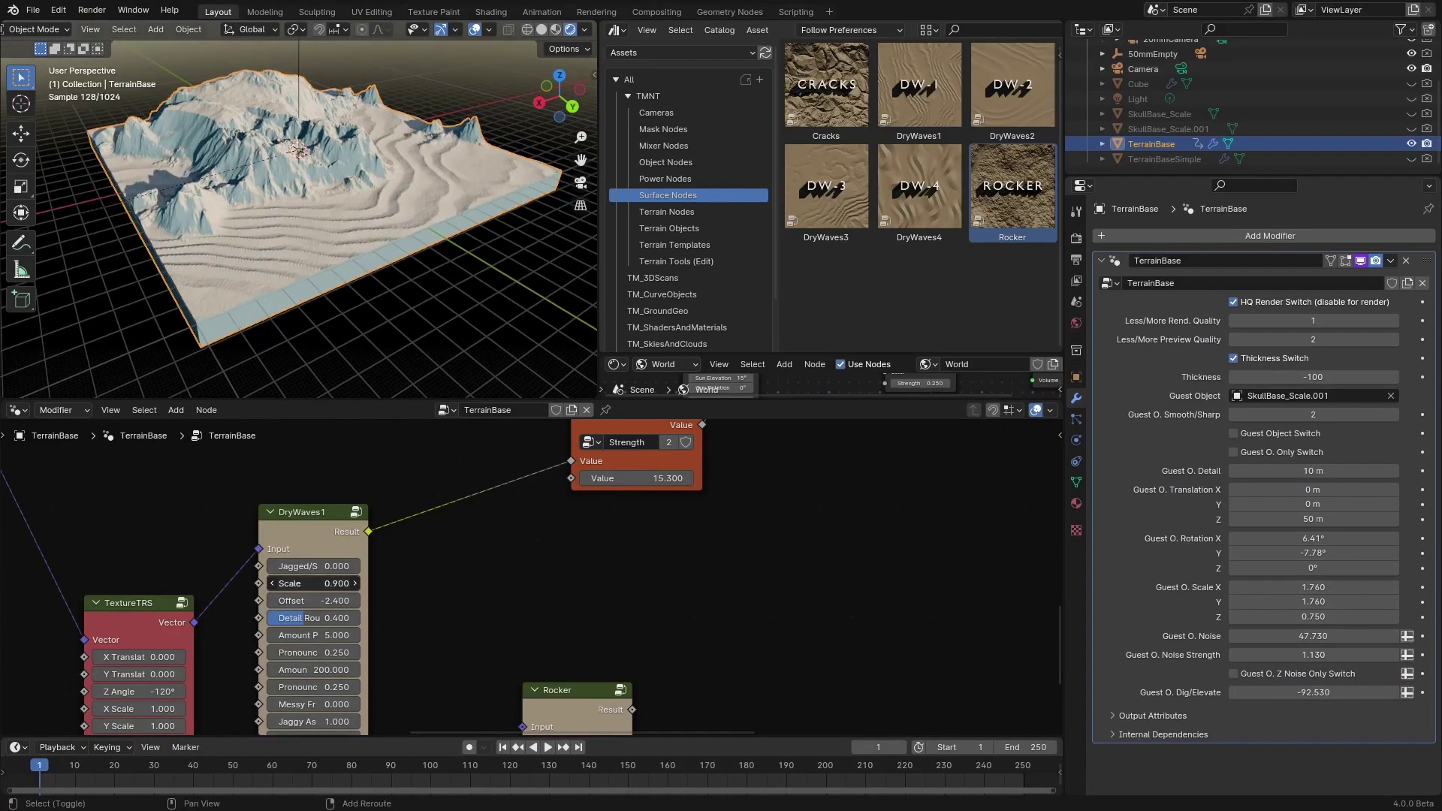
pyautogui.keyDown('shift'); pyautogui.moveTo(313, 583); pyautogui.dragTo(324, 583); pyautogui.keyUp('shift')
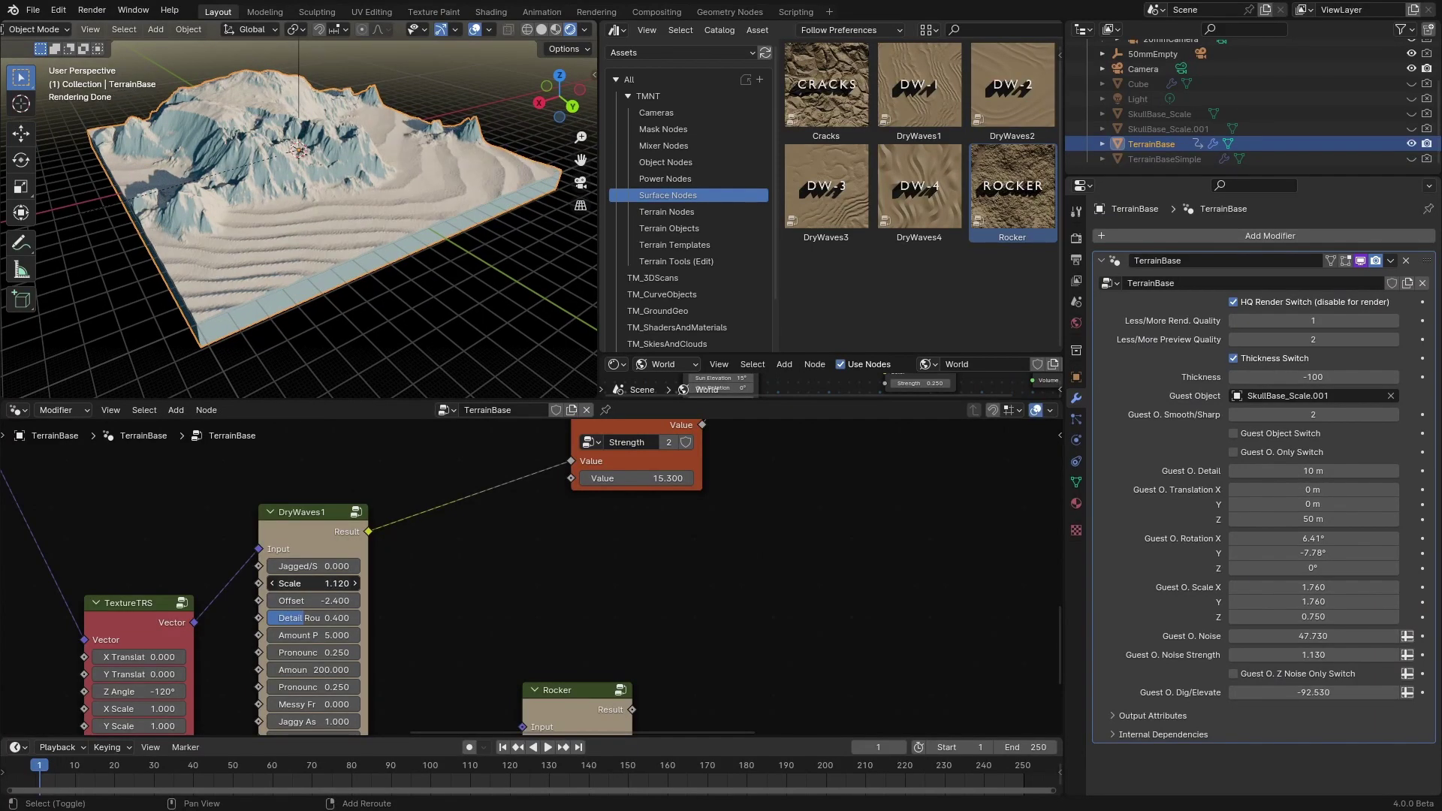
pyautogui.moveTo(595, 594); pyautogui.dragTo(554, 608, button='middle')
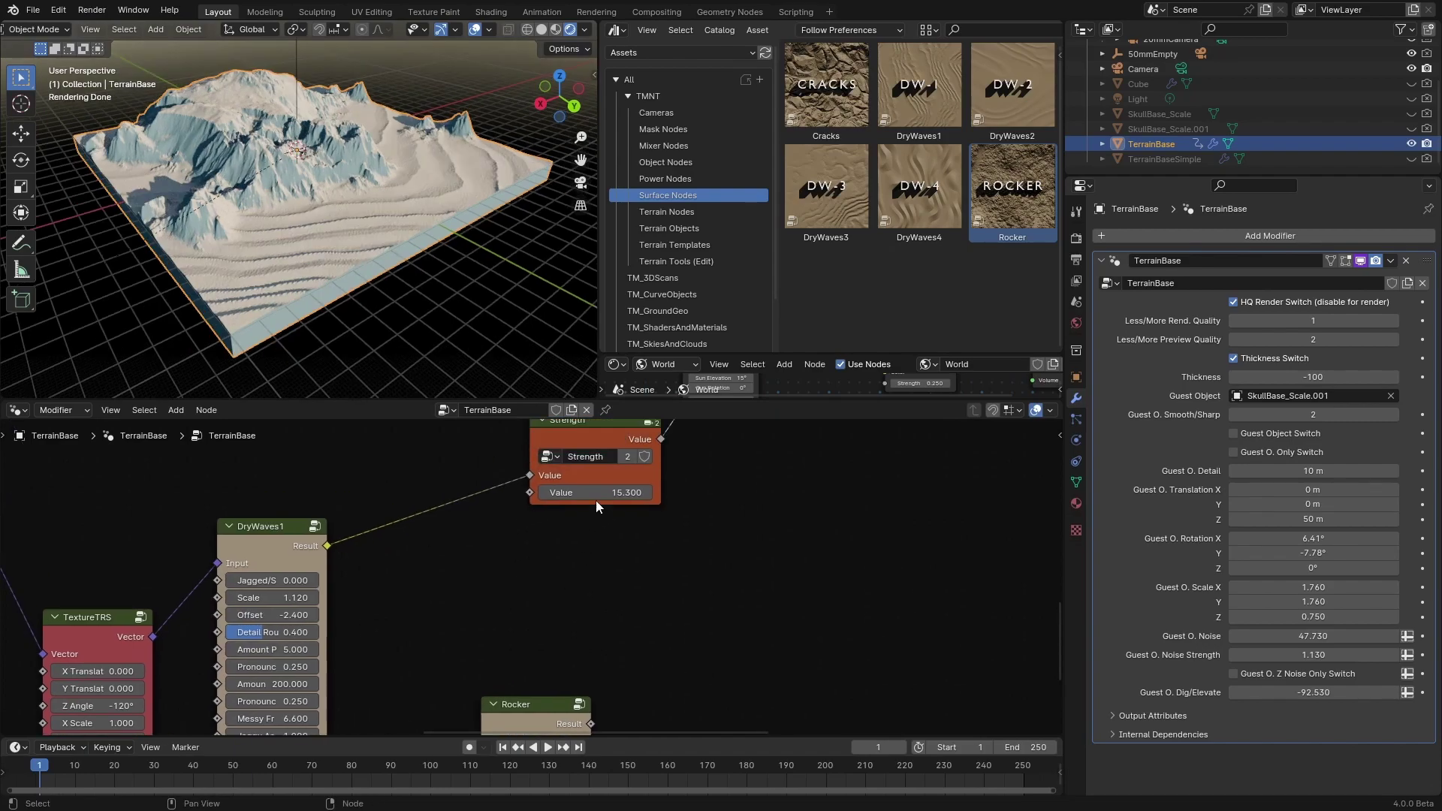
# Step: Set the Value of the Strength node after DryWaves1 to 10 and inspect the dunes from another side
pyautogui.click(597, 491)
pyautogui.write('10')
pyautogui.press('Return')
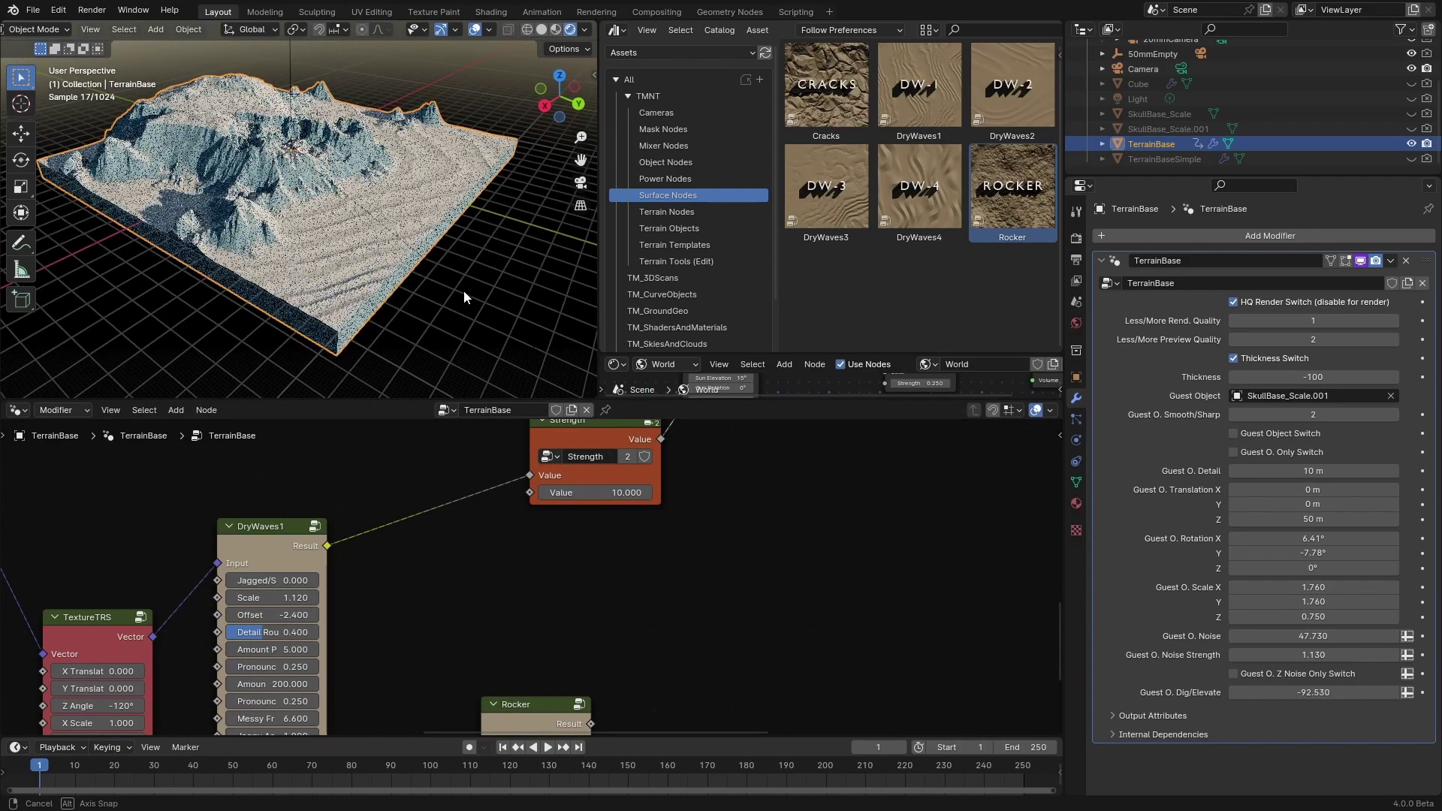
pyautogui.scroll(3, 462, 290)
pyautogui.moveTo(463, 290); pyautogui.dragTo(344, 318, button='middle')
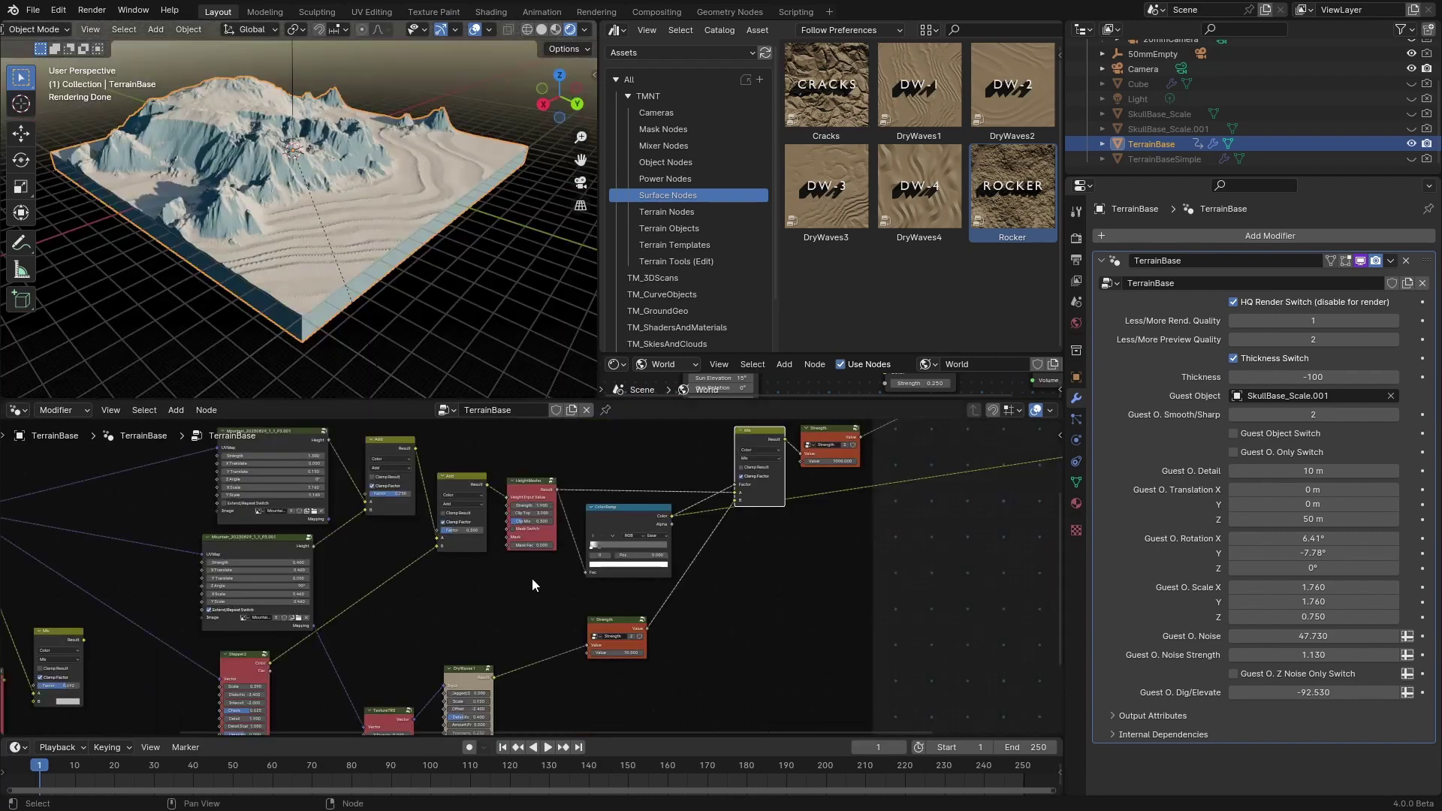
# Step: Raise HeightMaster's Clip Top to 5.600 and save the file
pyautogui.scroll(3, 533, 579)
pyautogui.scroll(5, 503, 619)
pyautogui.moveTo(534, 579); pyautogui.dragTo(501, 629, button='middle')
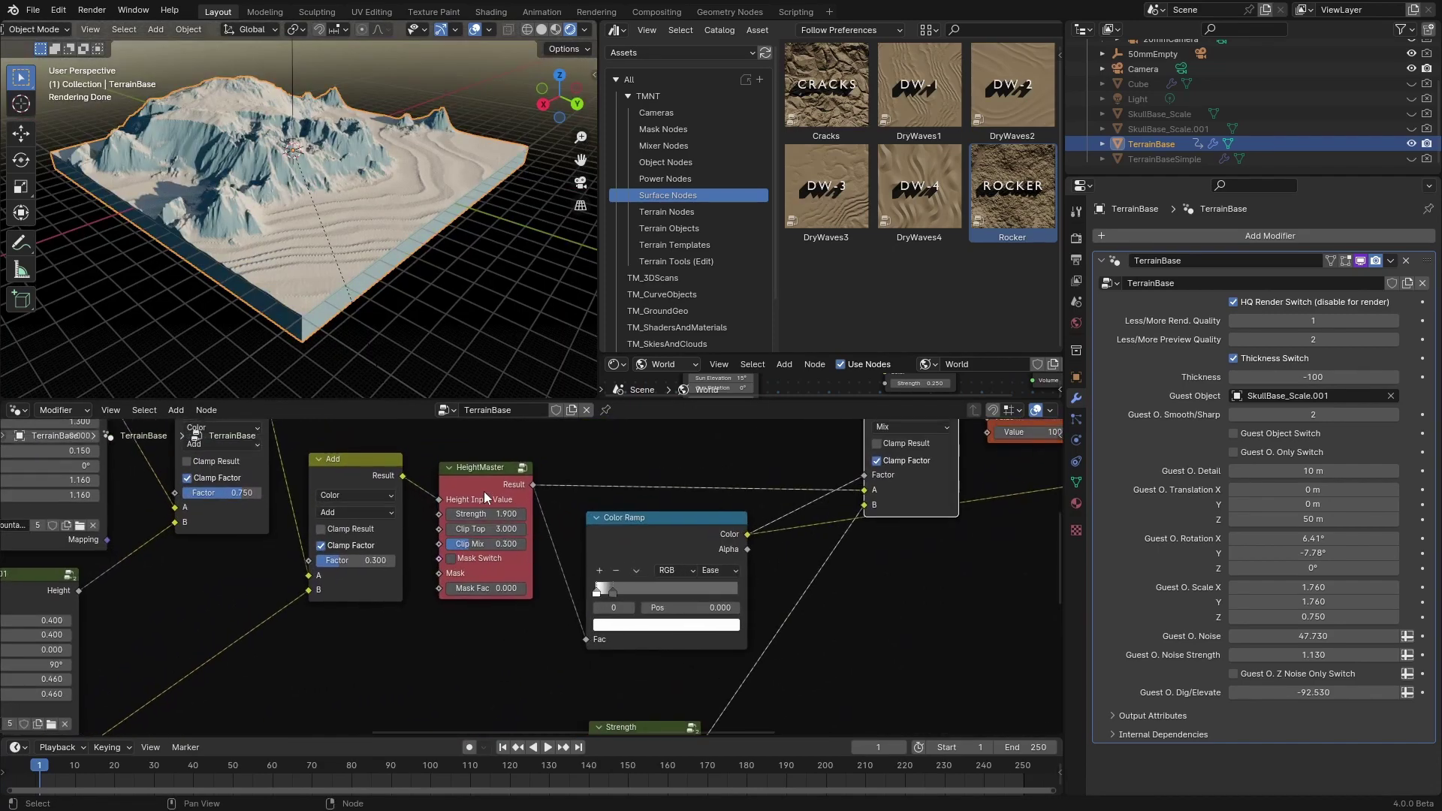
pyautogui.moveTo(488, 522); pyautogui.dragTo(510, 522)
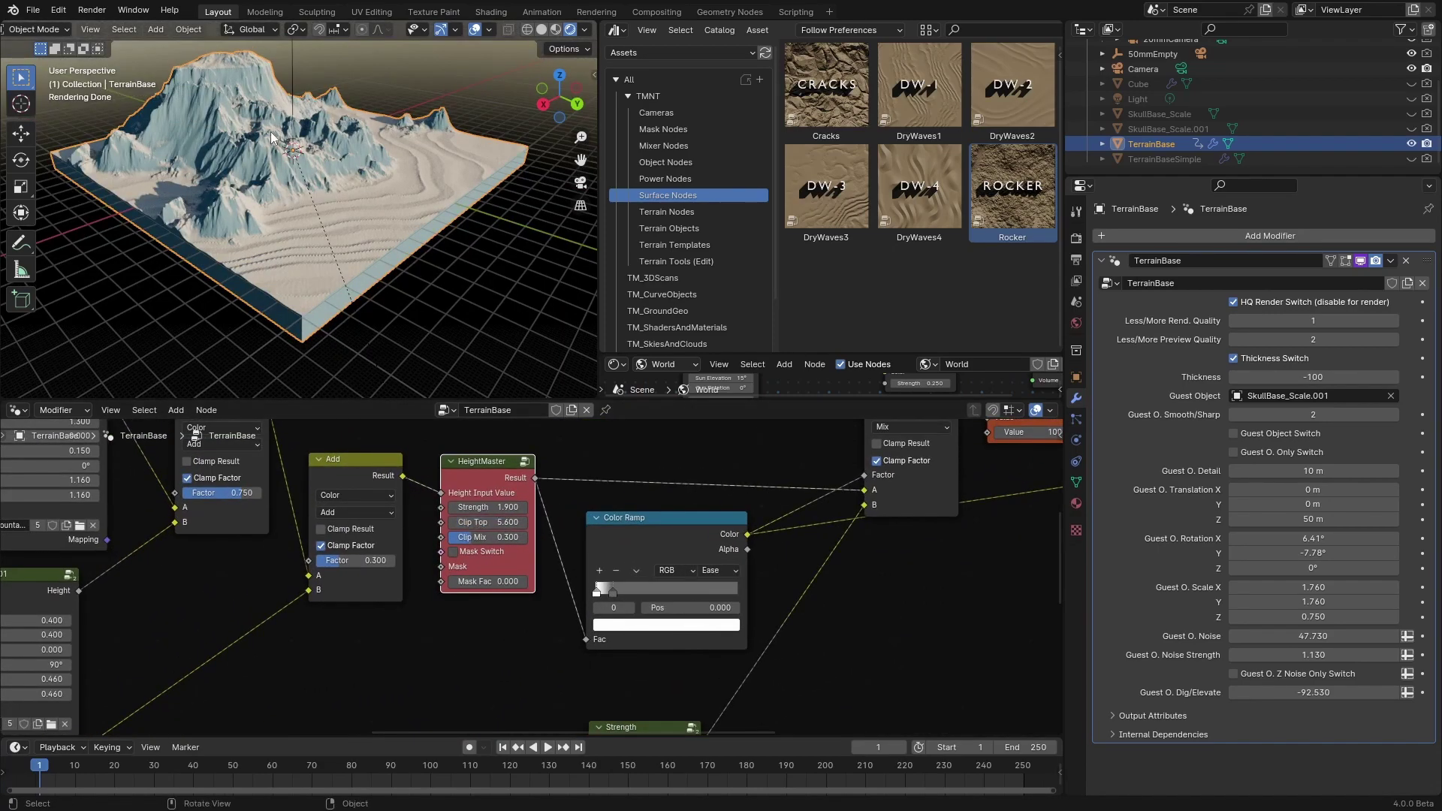
pyautogui.keyDown('shift'); pyautogui.moveTo(283, 158); pyautogui.dragTo(443, 223, button='middle'); pyautogui.keyUp('shift')
pyautogui.hotkey('ctrl', 's')
# Step: Show the terrain through the scene camera and save the file again
pyautogui.scroll(12, 629, 524)
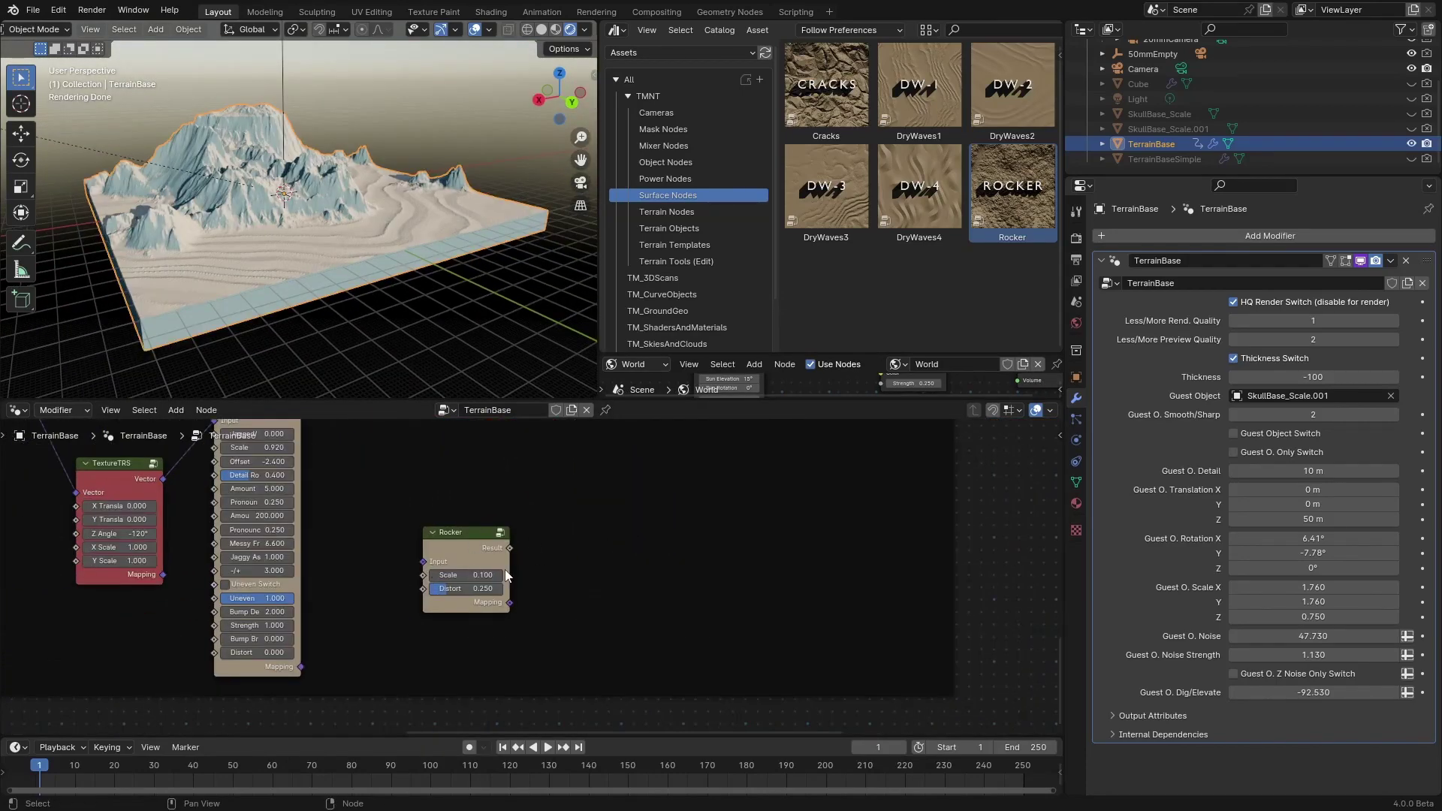
pyautogui.scroll(1, 514, 534)
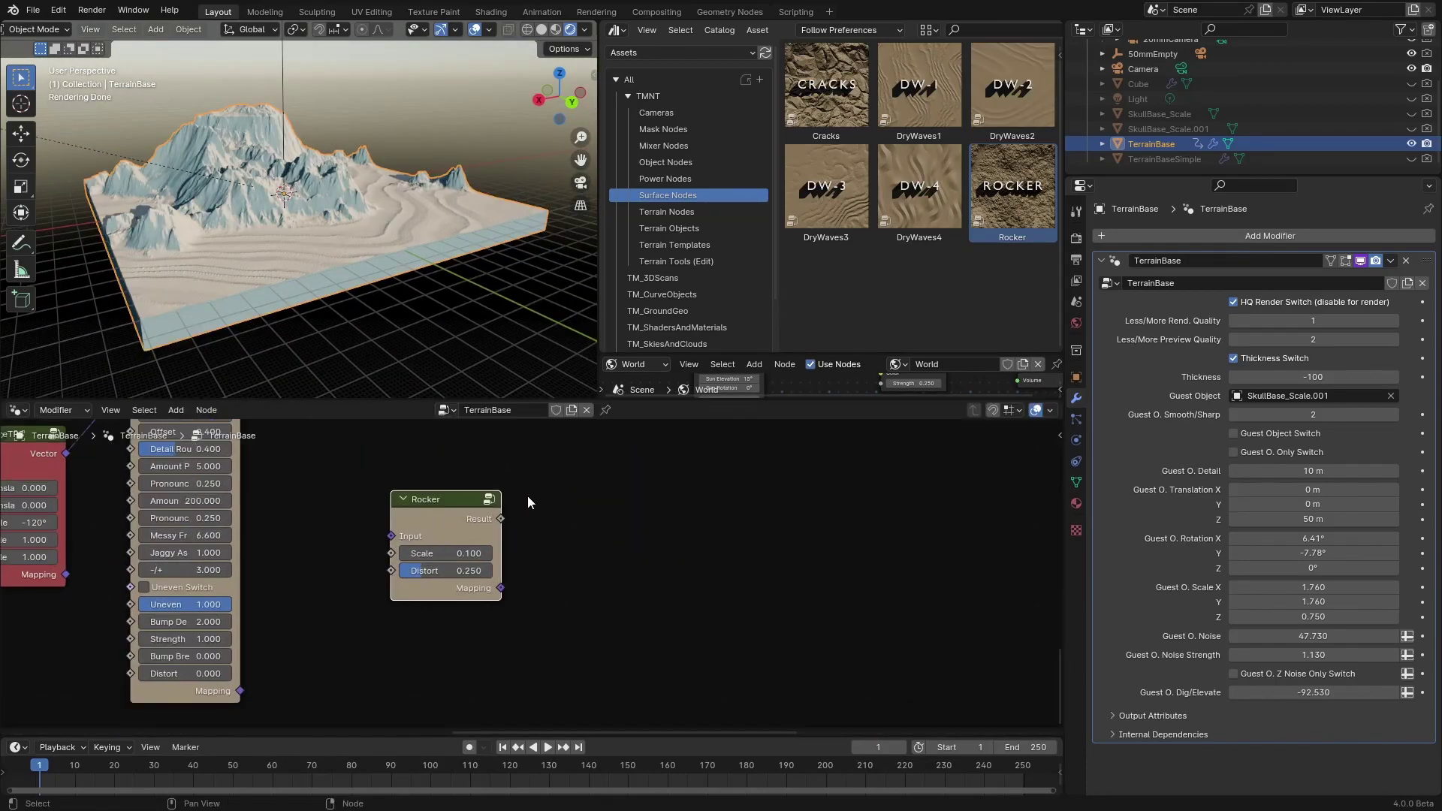
pyautogui.moveTo(319, 153); pyautogui.dragTo(320, 201, button='middle')
pyautogui.press('KP_0')
pyautogui.hotkey('ctrl', 's')
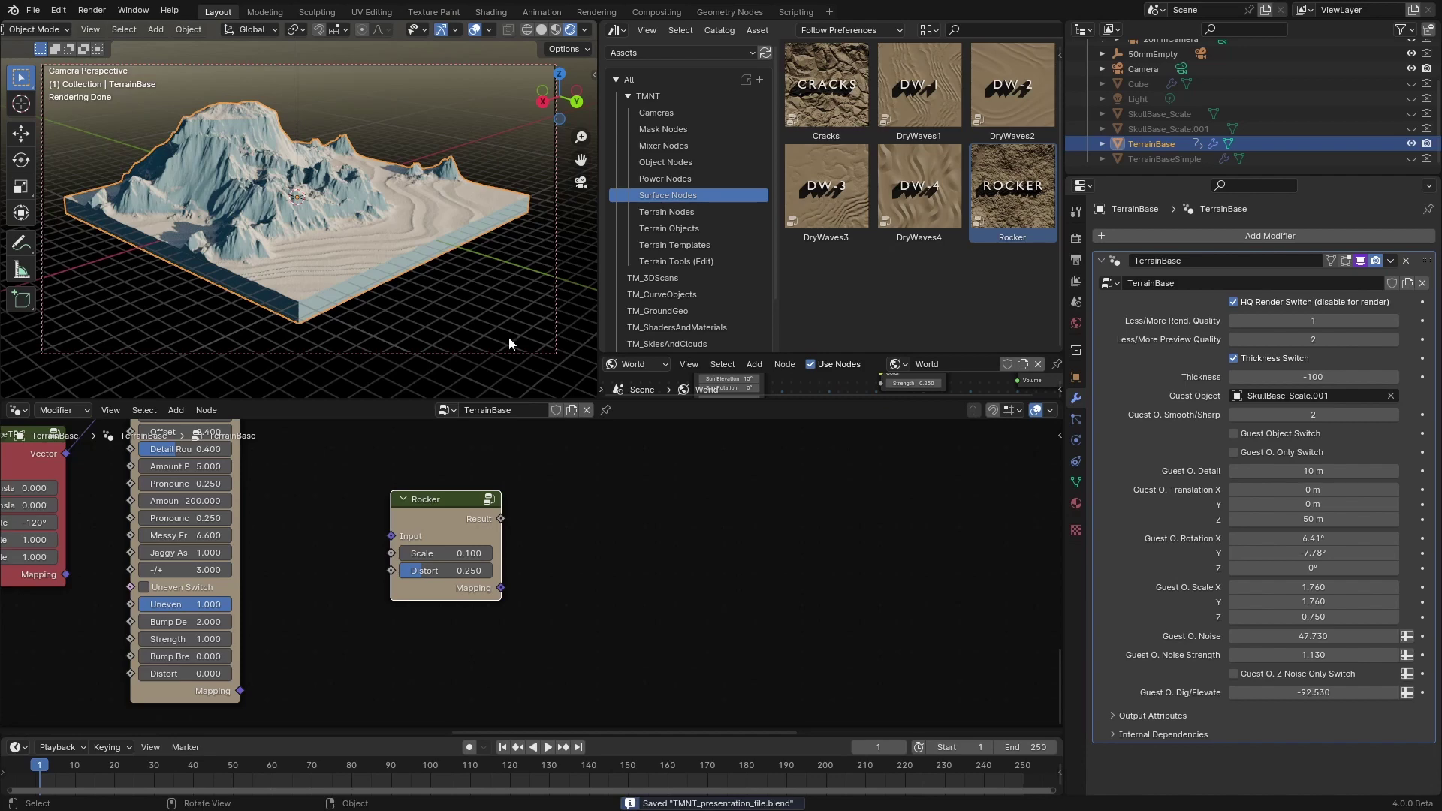
# Step: Turn off TerrainBase's HQ Render Switch and render the image
pyautogui.click(1233, 302)
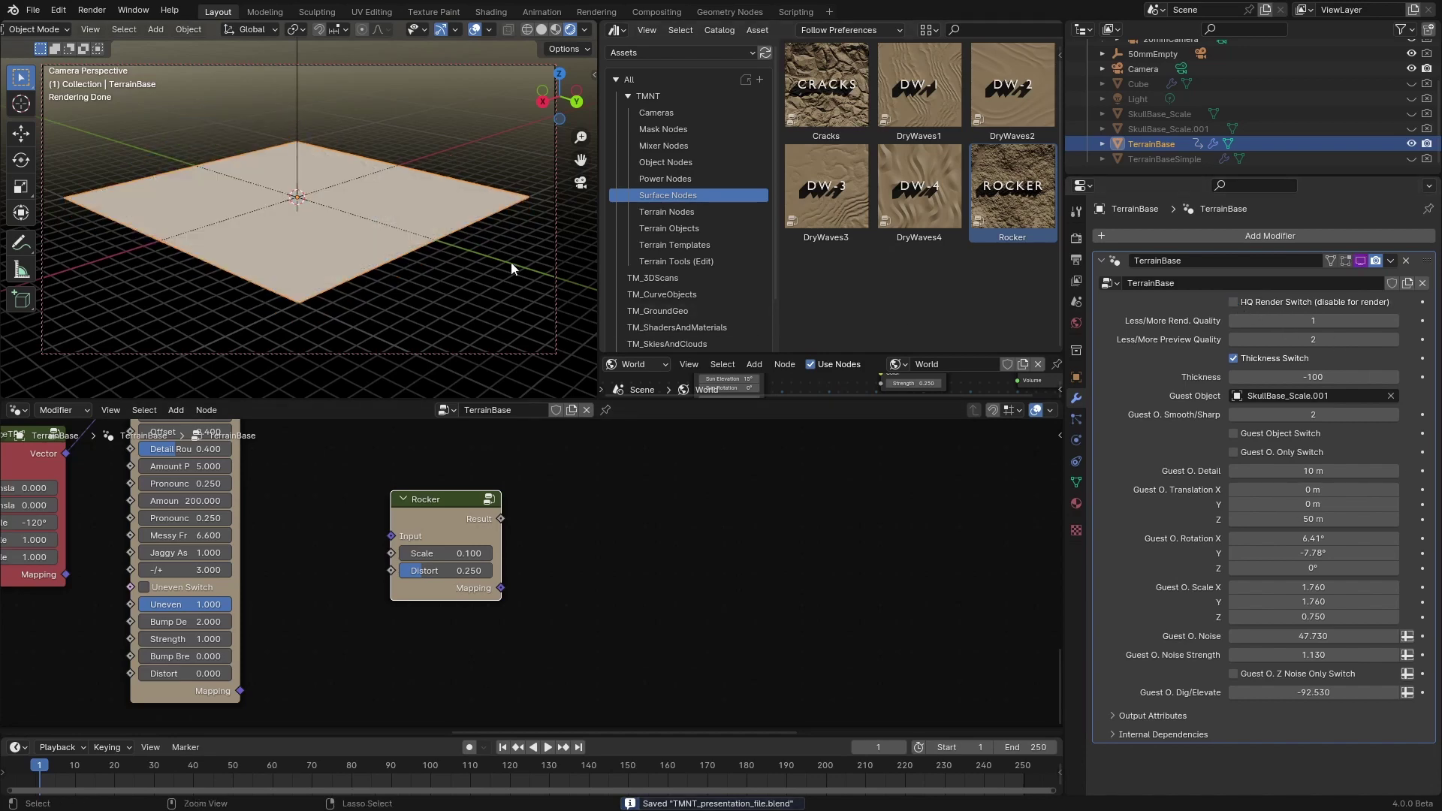
pyautogui.press('F12')
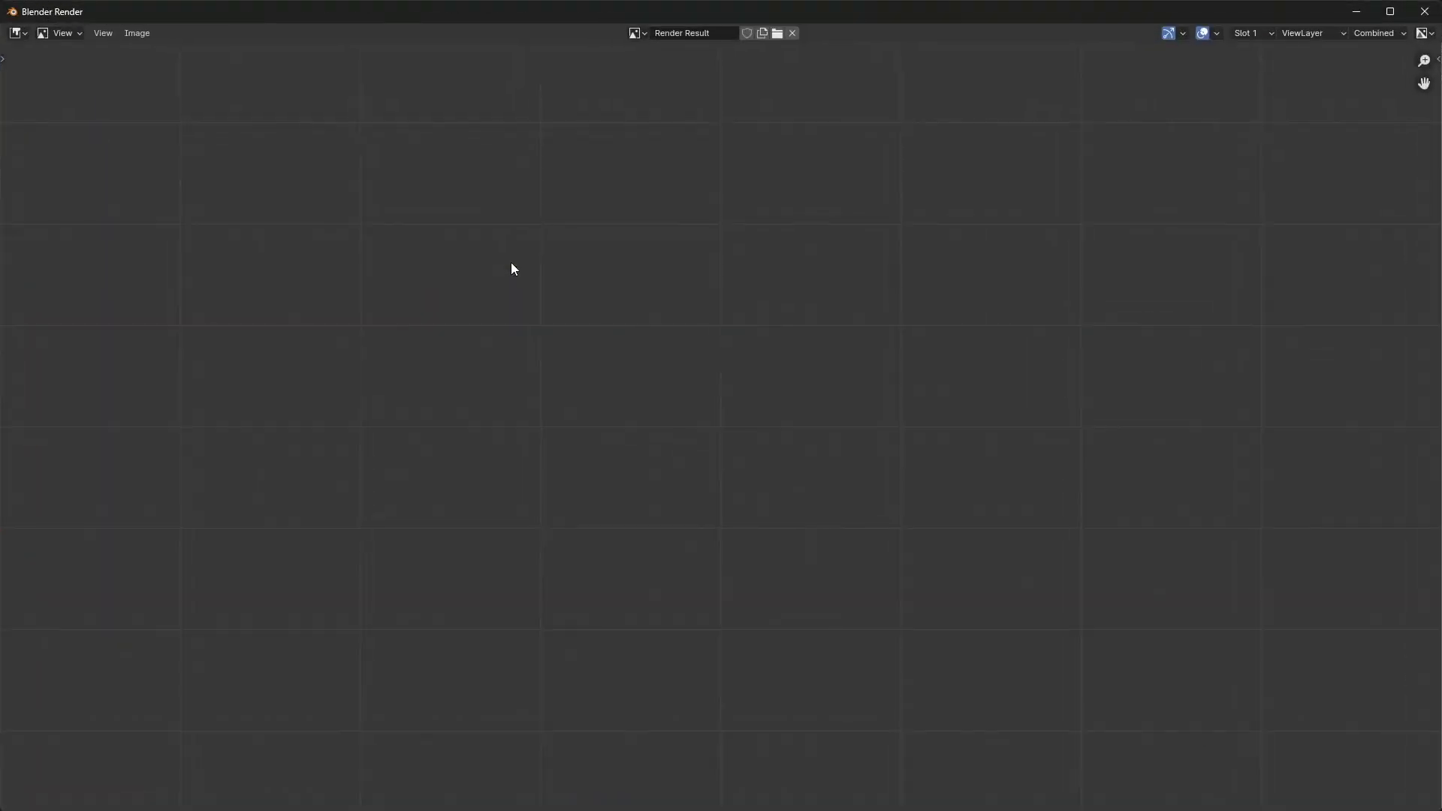